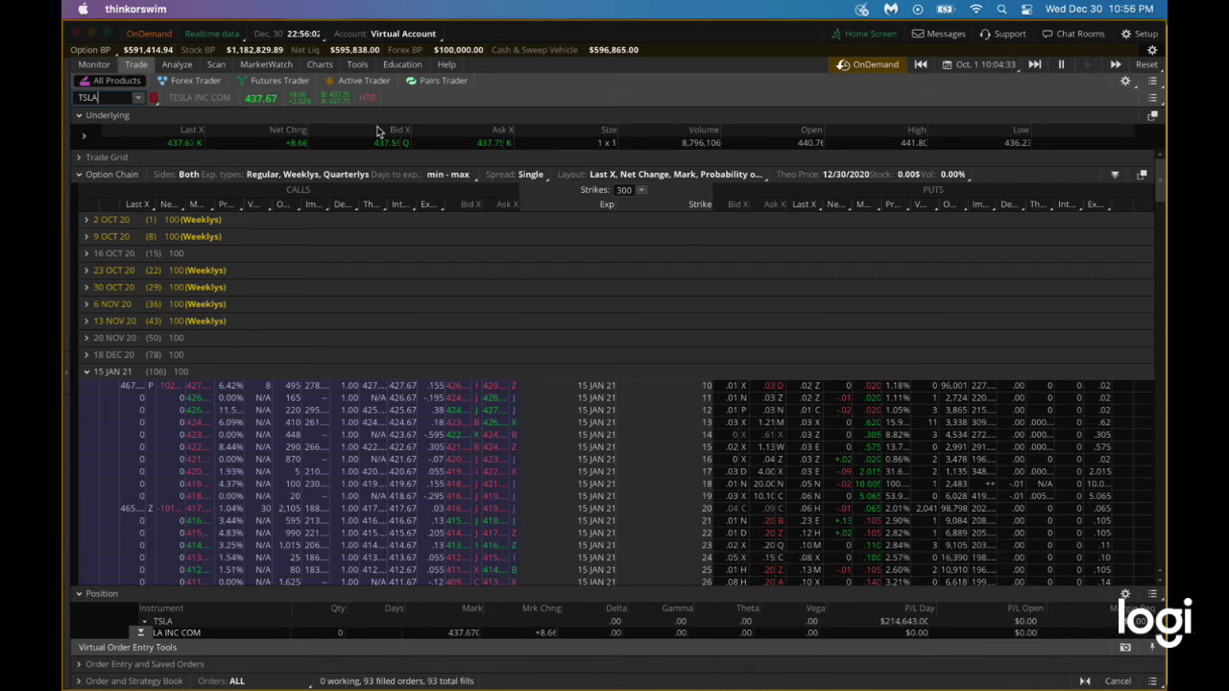
Examine TSLA's price action over recent months on its daily chart, and return to the option chain
click(321, 64)
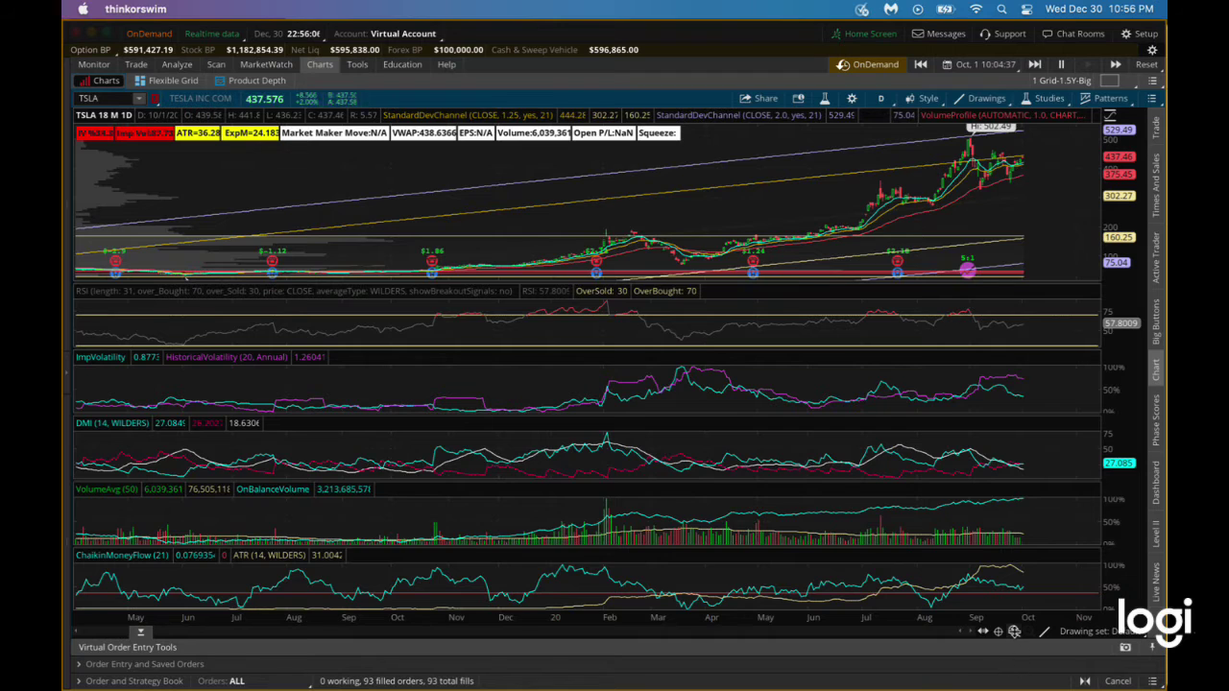
click(1013, 632)
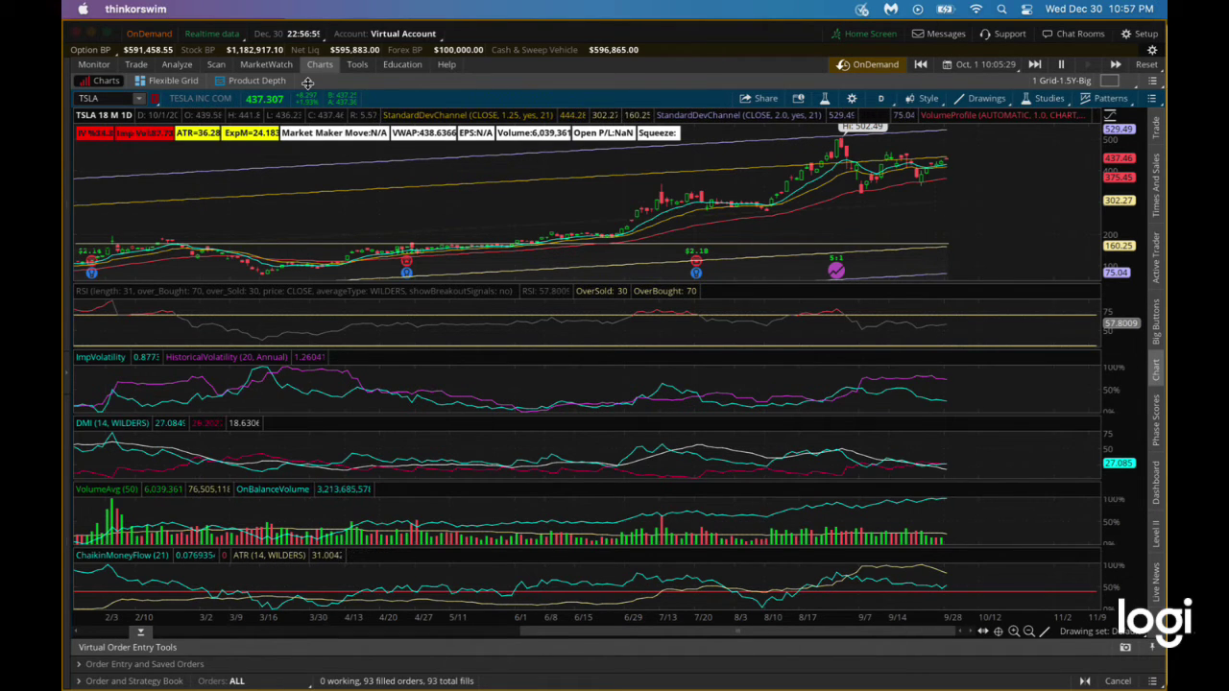
click(136, 64)
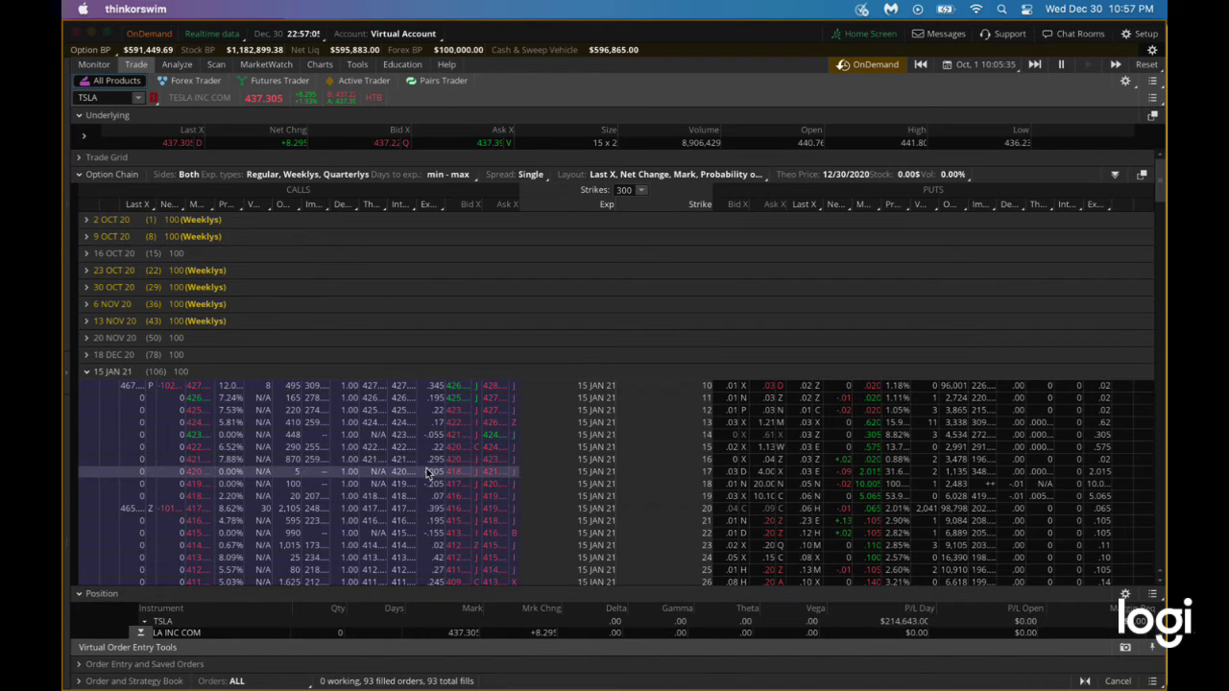
Create a buy order for a vertical call spread starting from the 15 JAN 21 420 call
scroll(427, 472, down, 4)
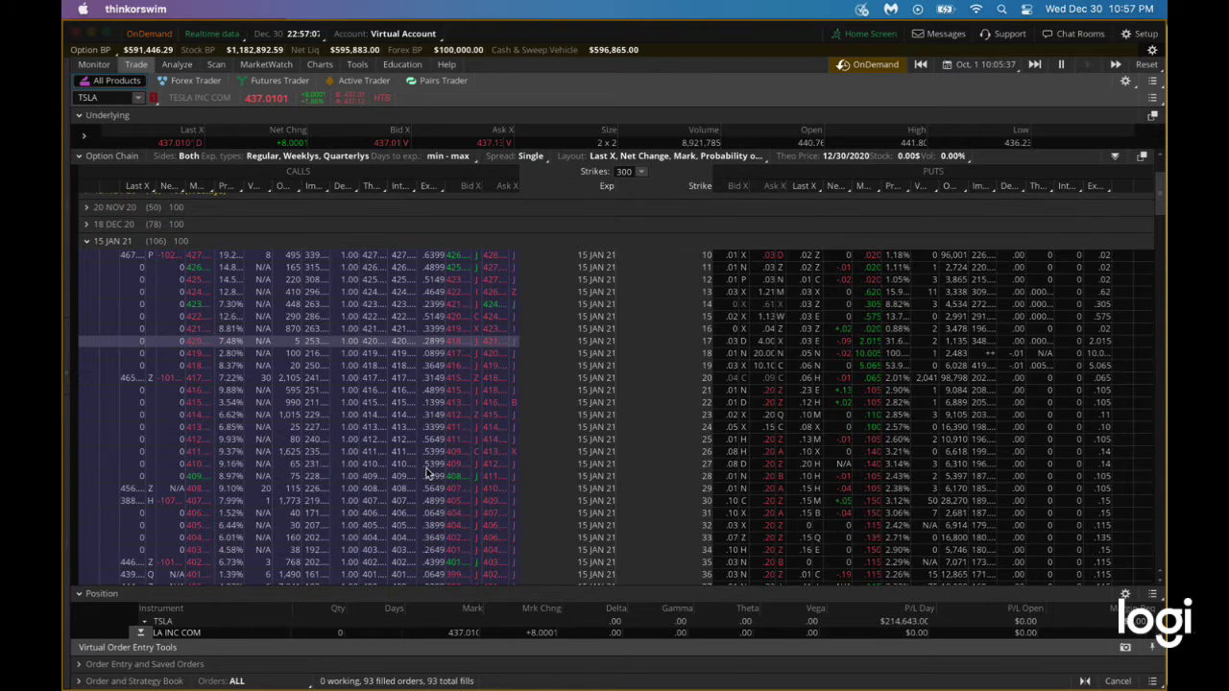
scroll(427, 472, up, 3)
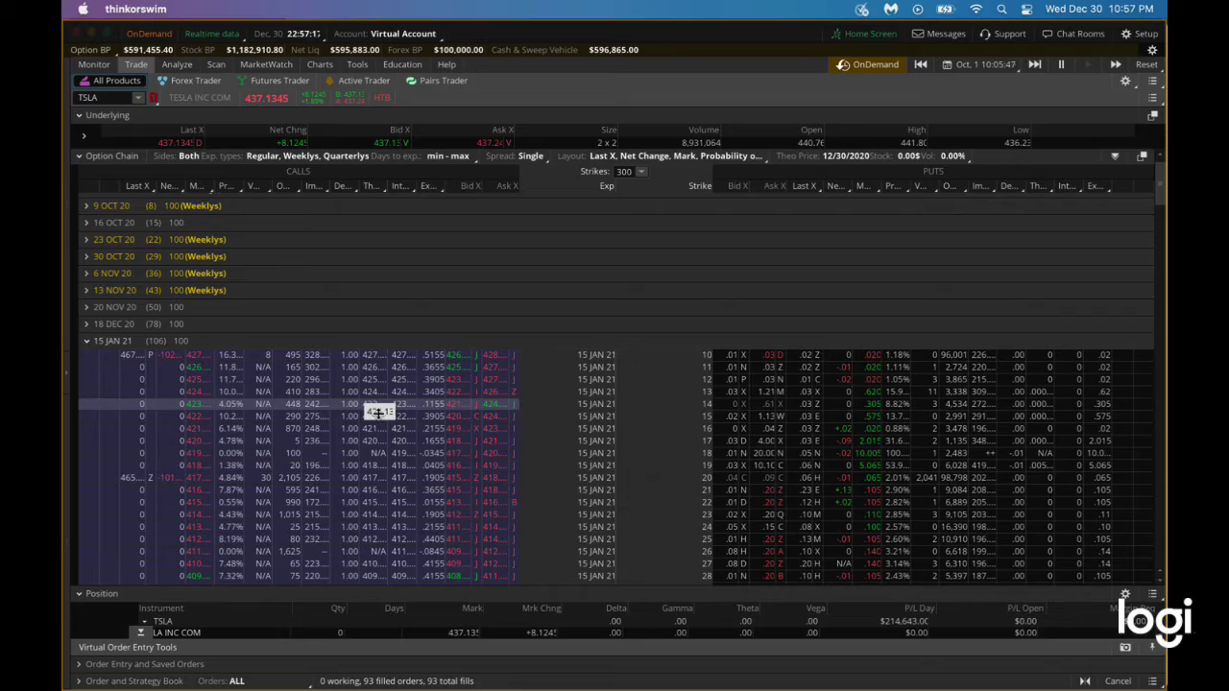
scroll(533, 485, down, 8)
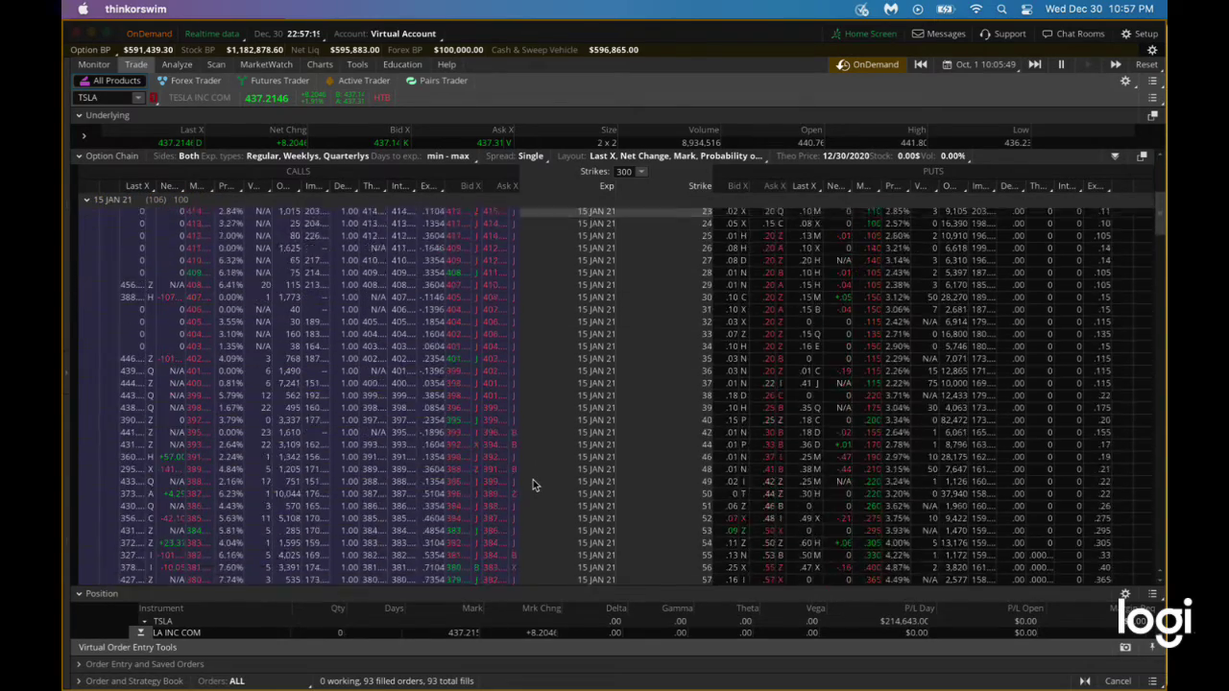
scroll(532, 484, down, 20)
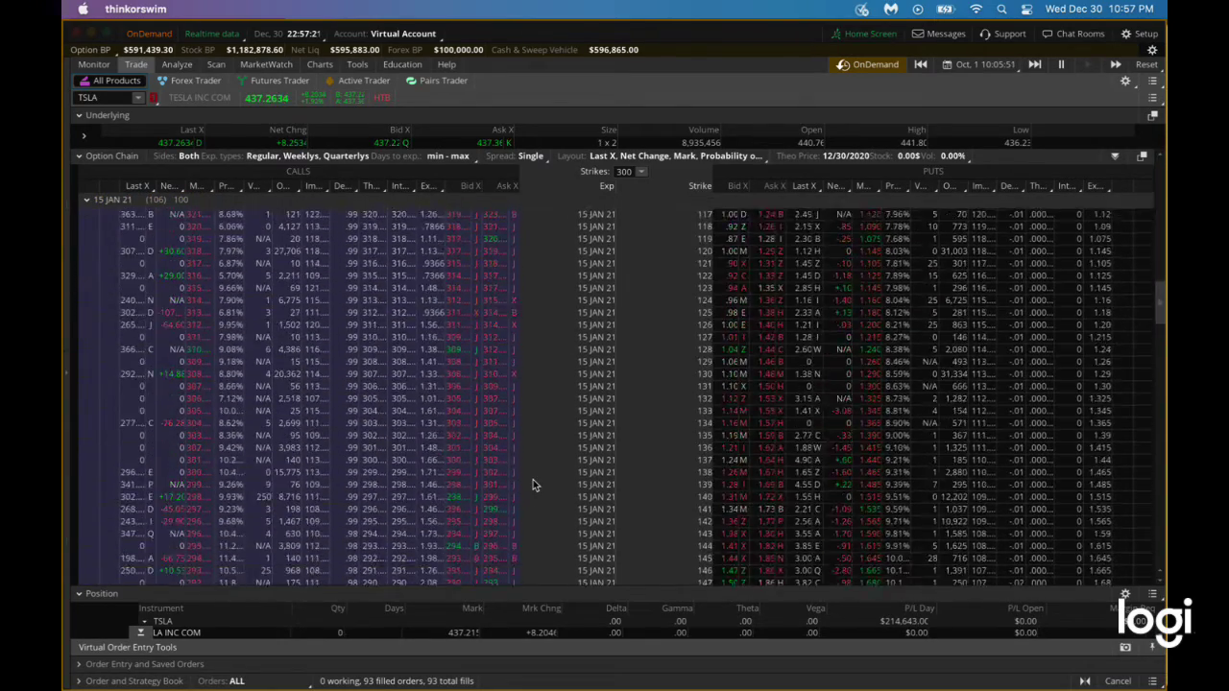
scroll(533, 485, down, 20)
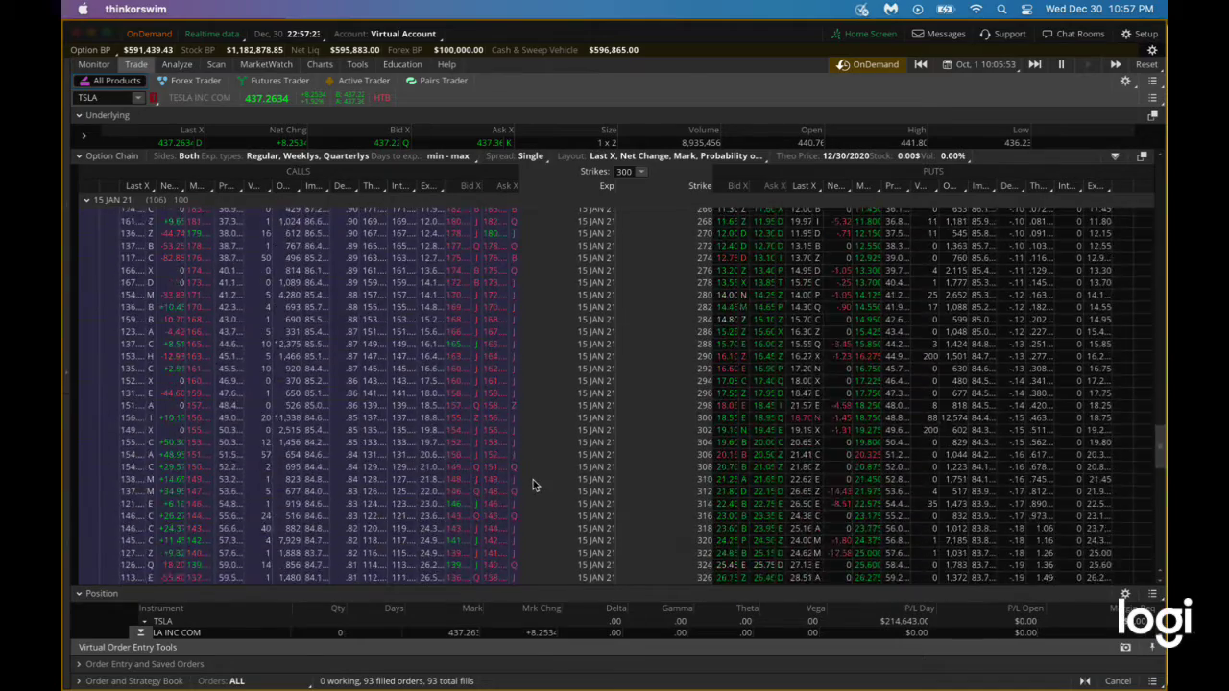
scroll(533, 482, down, 7)
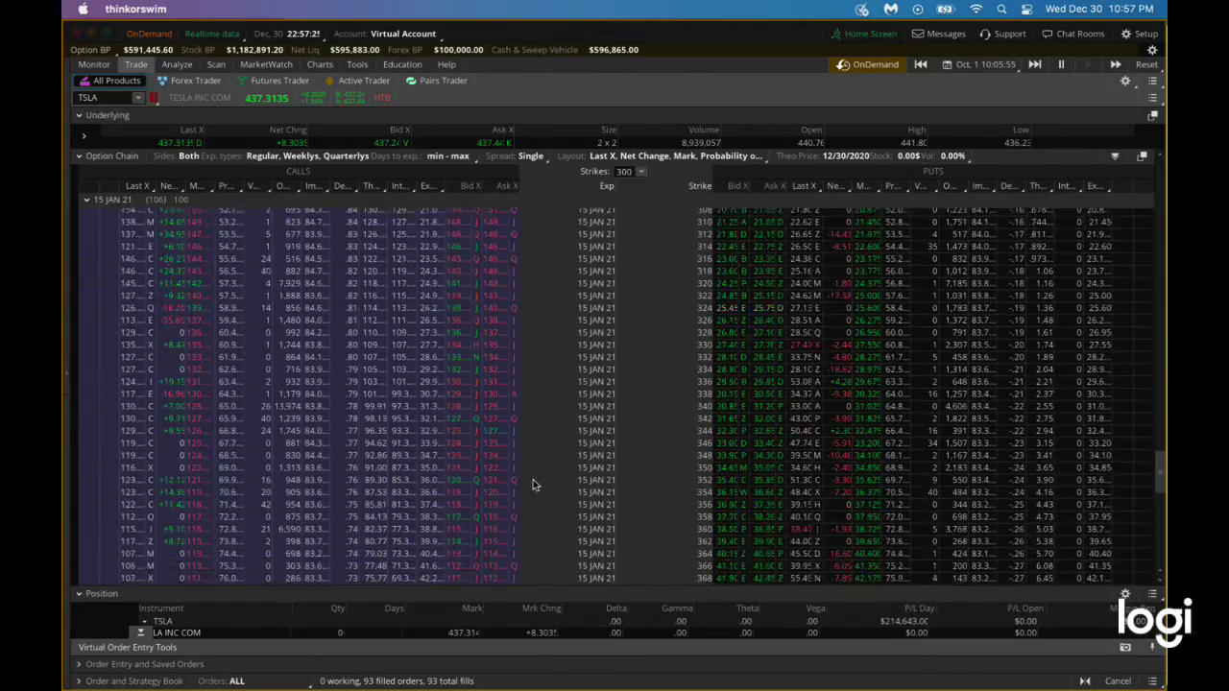
scroll(533, 482, down, 12)
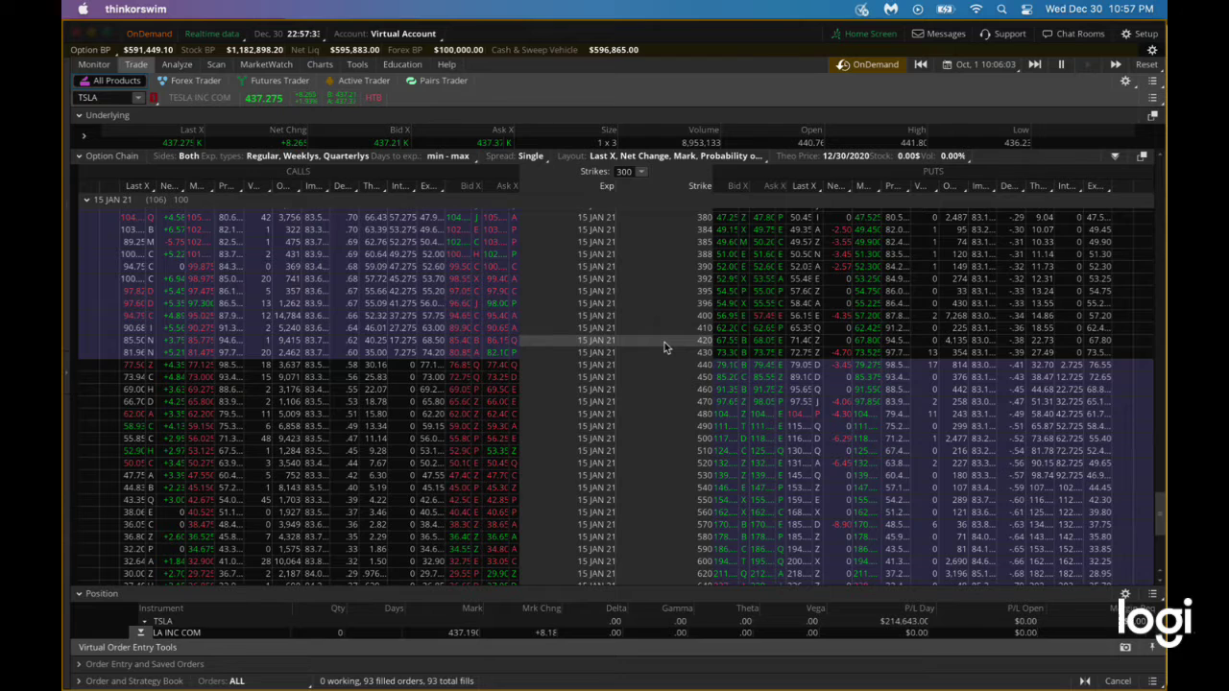
right_click(491, 346)
mouse_move(523, 358)
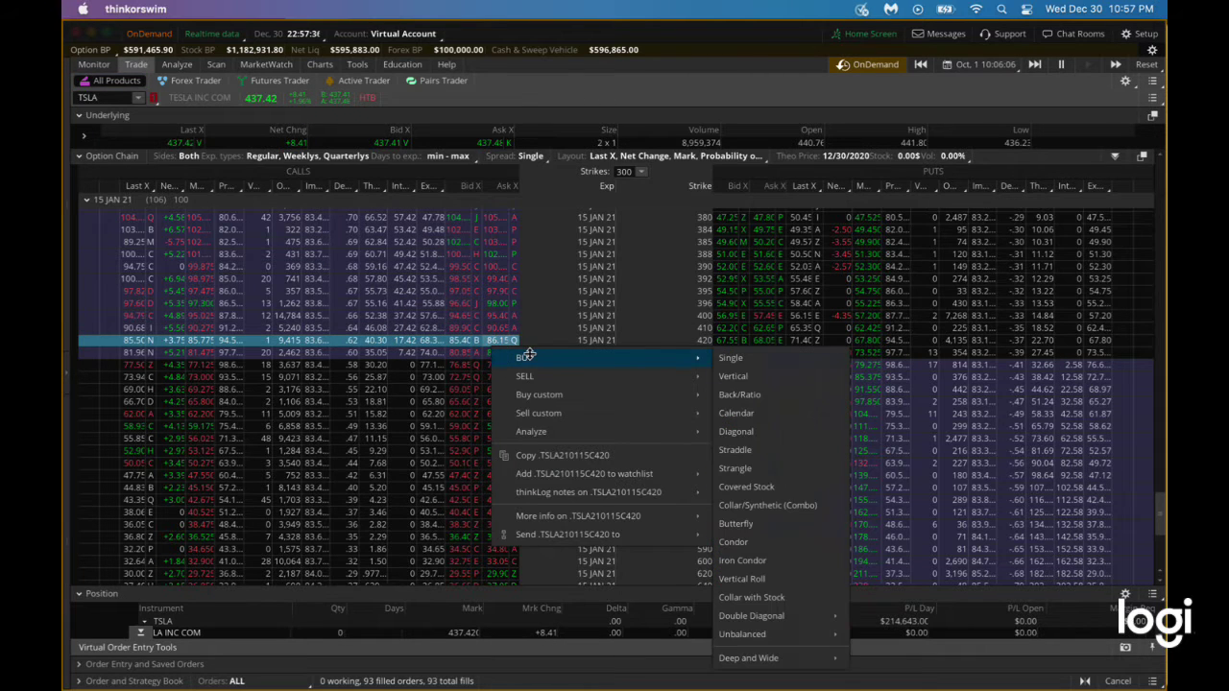
click(737, 375)
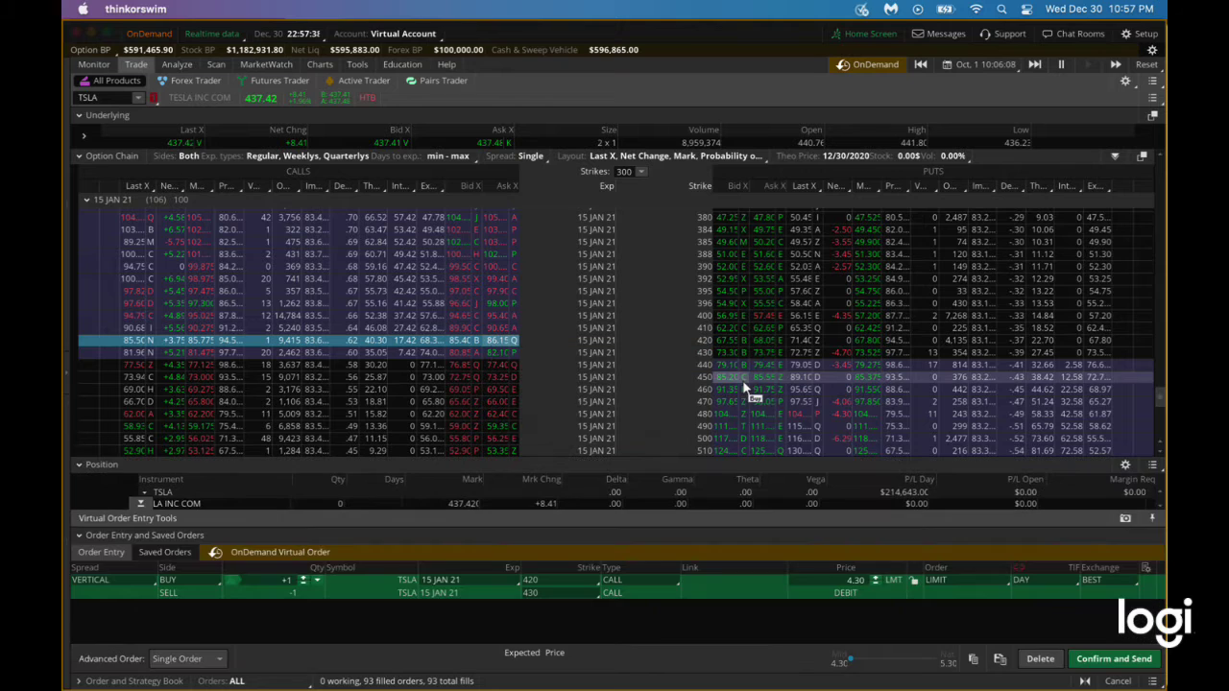
Set the strike of the call spread's sold leg to 460
click(564, 592)
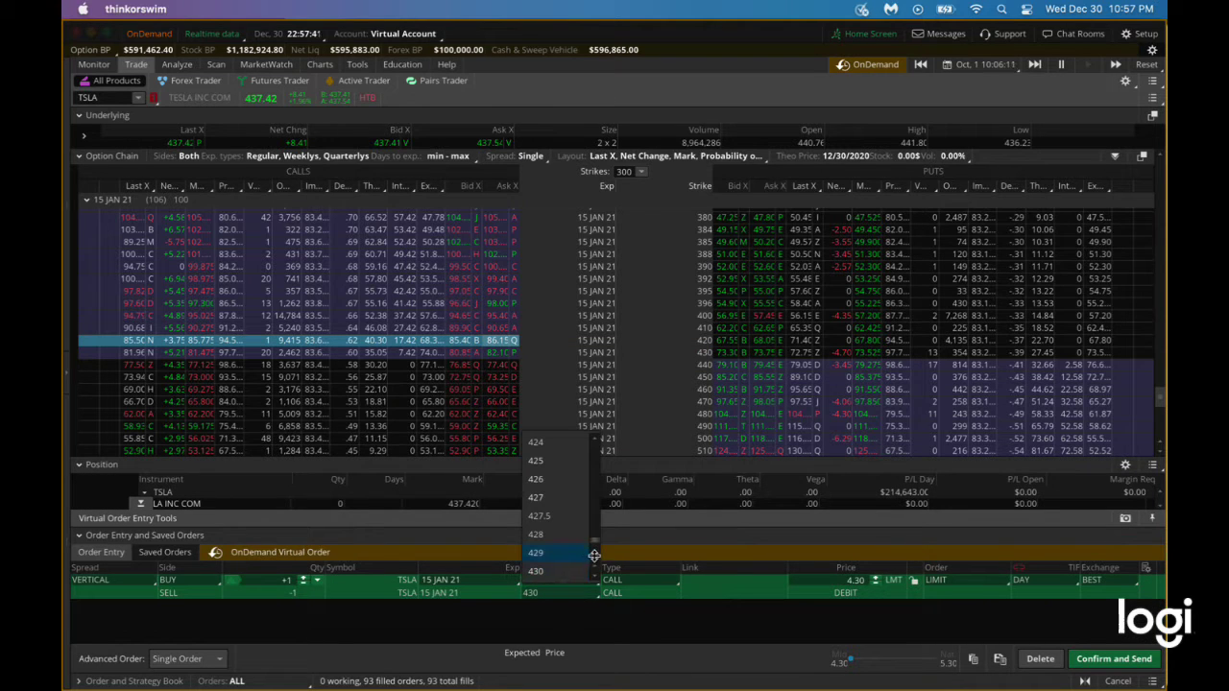
scroll(594, 555, down, 4)
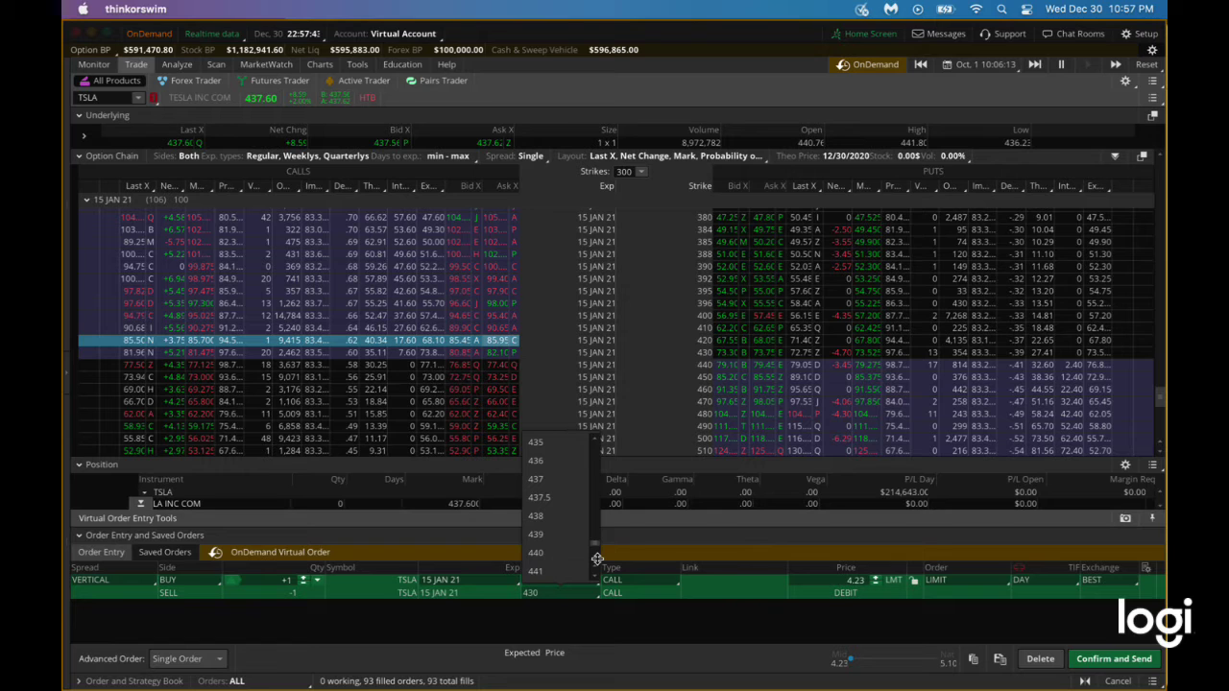
scroll(596, 558, down, 4)
scroll(596, 557, down, 3)
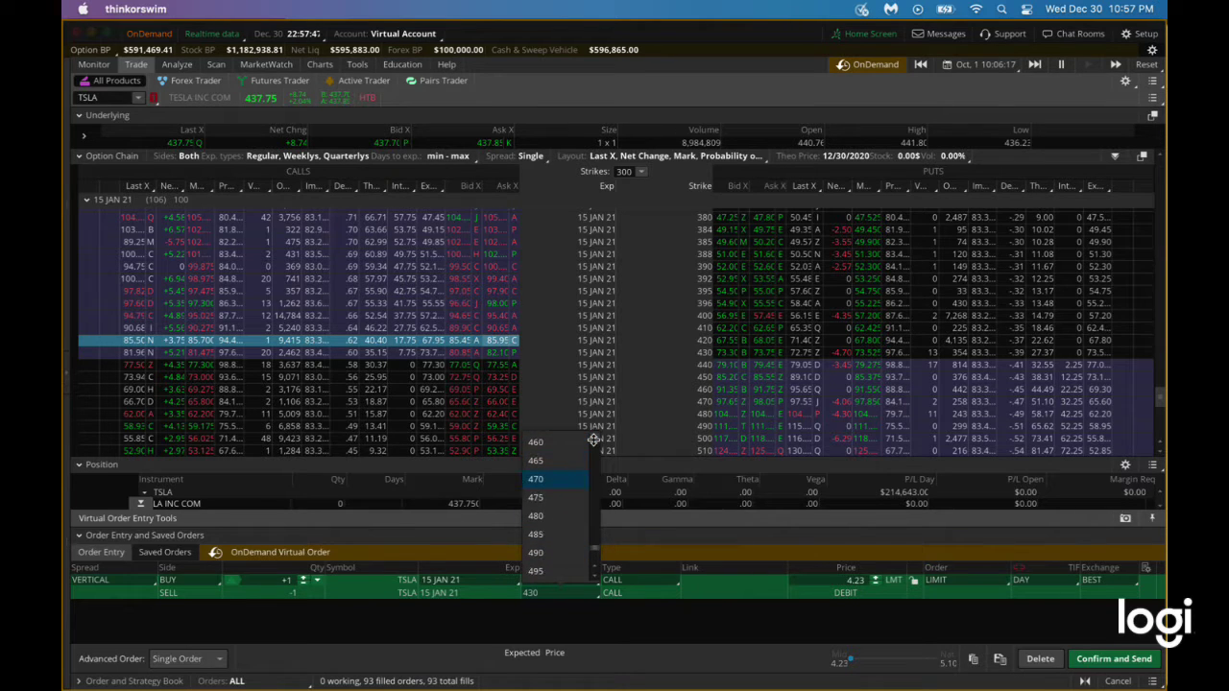
click(544, 441)
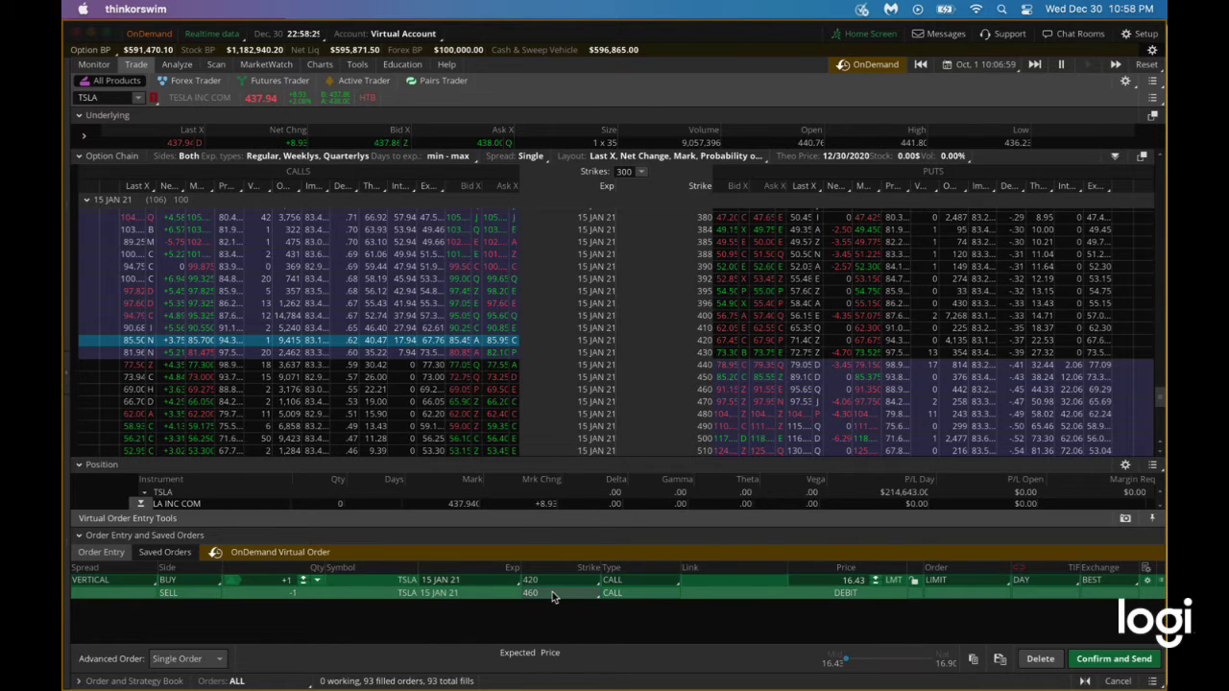
Set the strike of the call spread's sold leg to 480, and confirm and send the virtual order
click(552, 594)
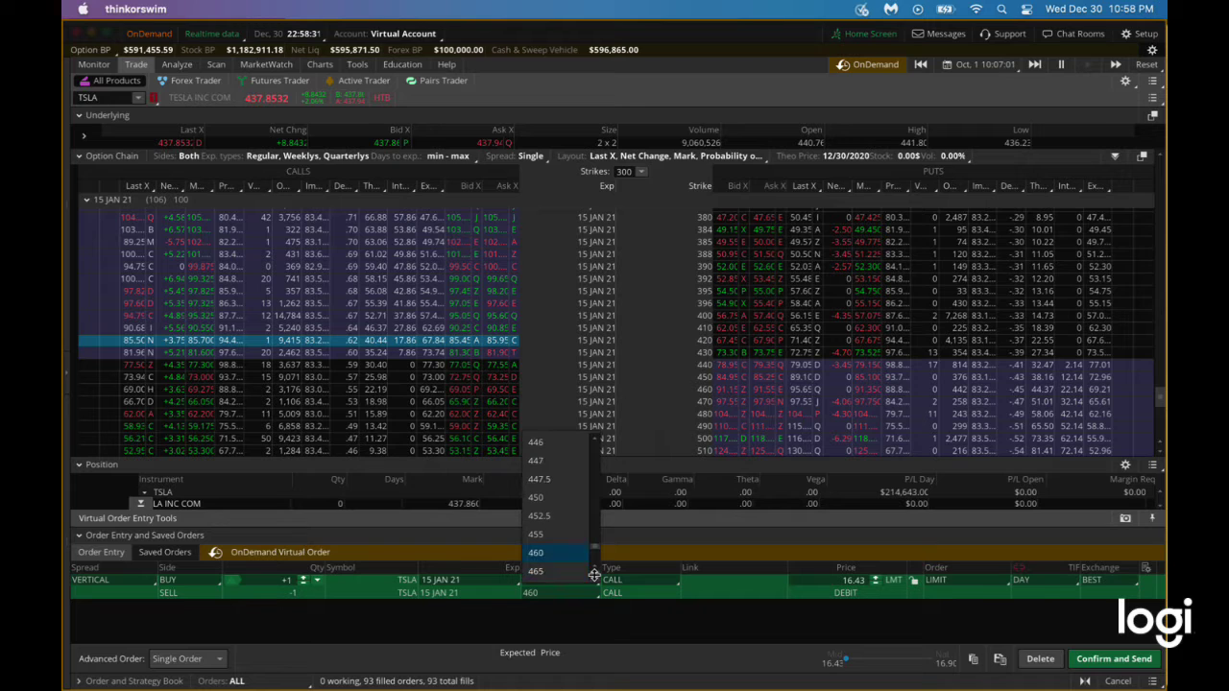
scroll(594, 574, down, 1)
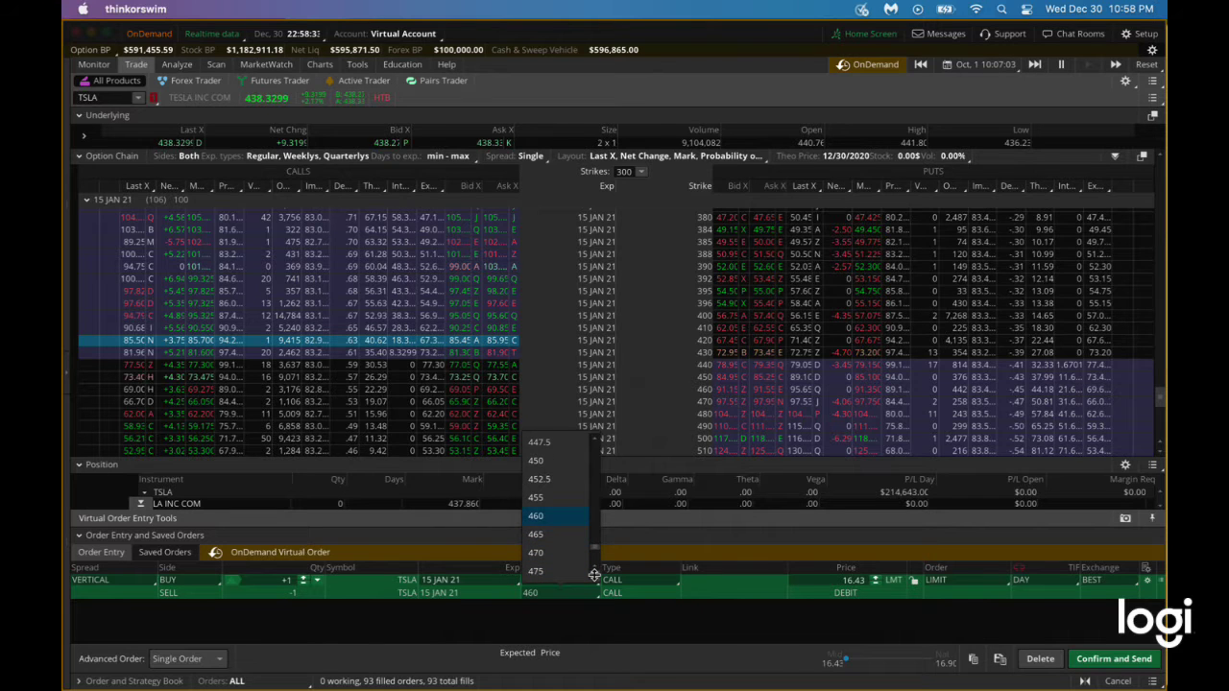
scroll(594, 574, down, 2)
click(552, 574)
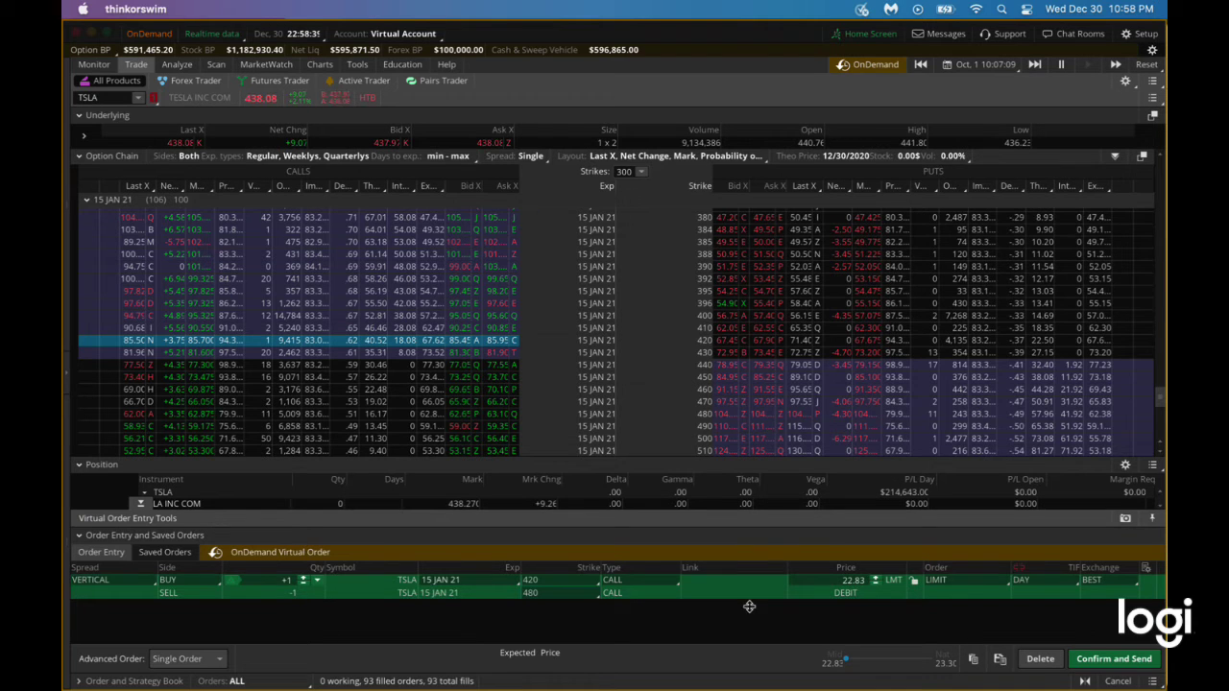
click(1113, 658)
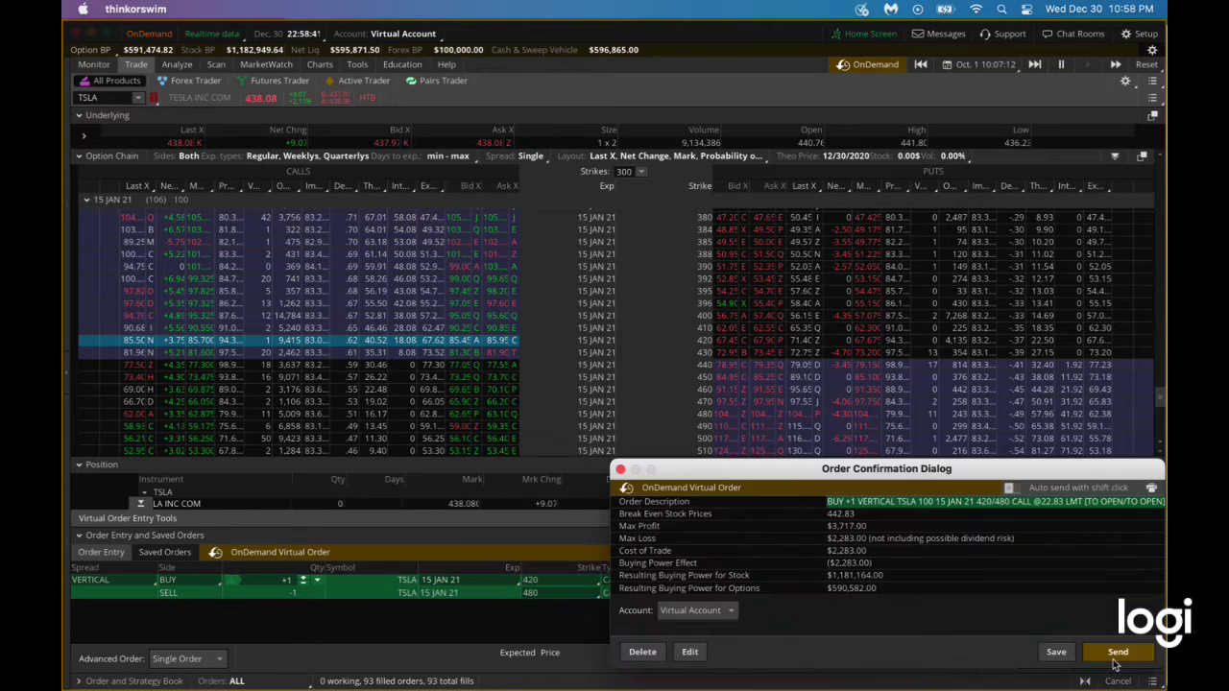
click(1118, 658)
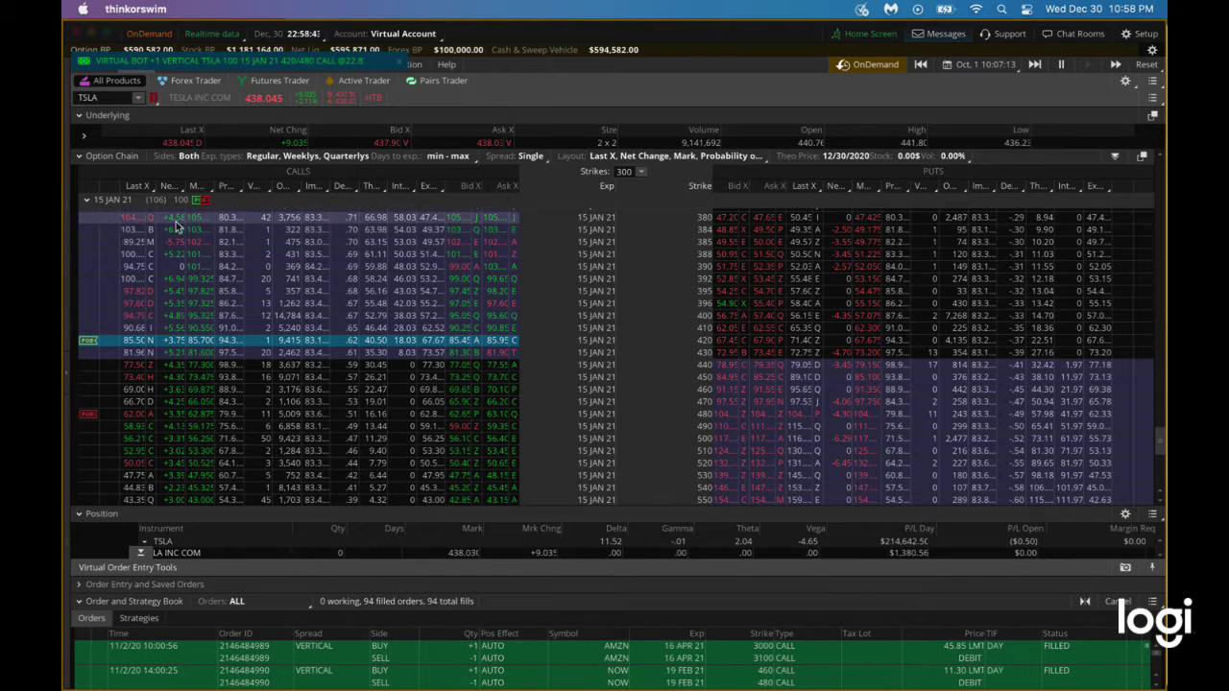
Collapse the 15 JAN 21 expiration, expand 20 NOV 20, and create a sell vertical order from its 390 put
click(84, 198)
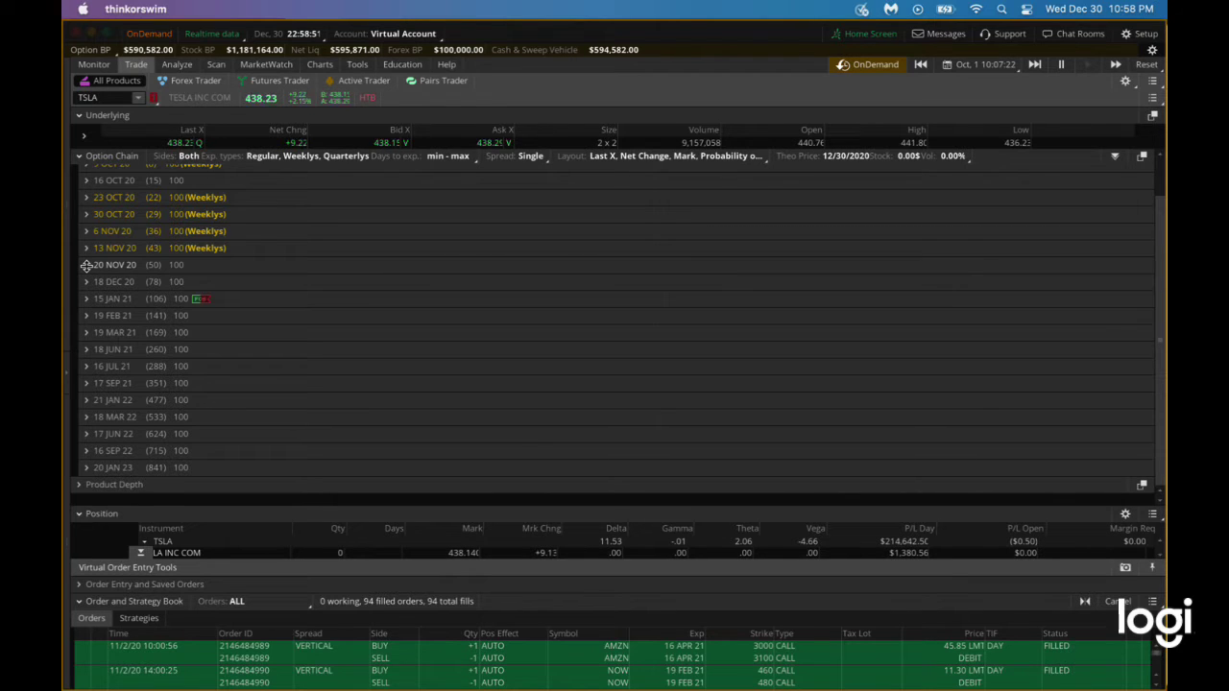
click(86, 265)
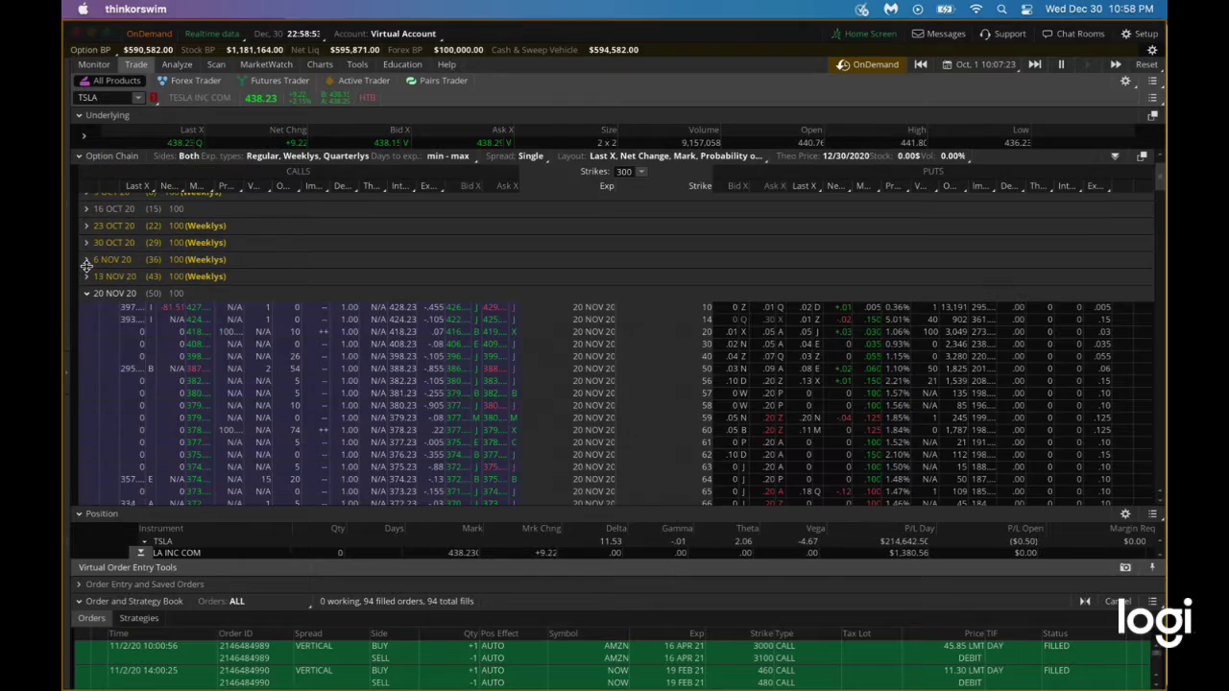
scroll(305, 384, down, 8)
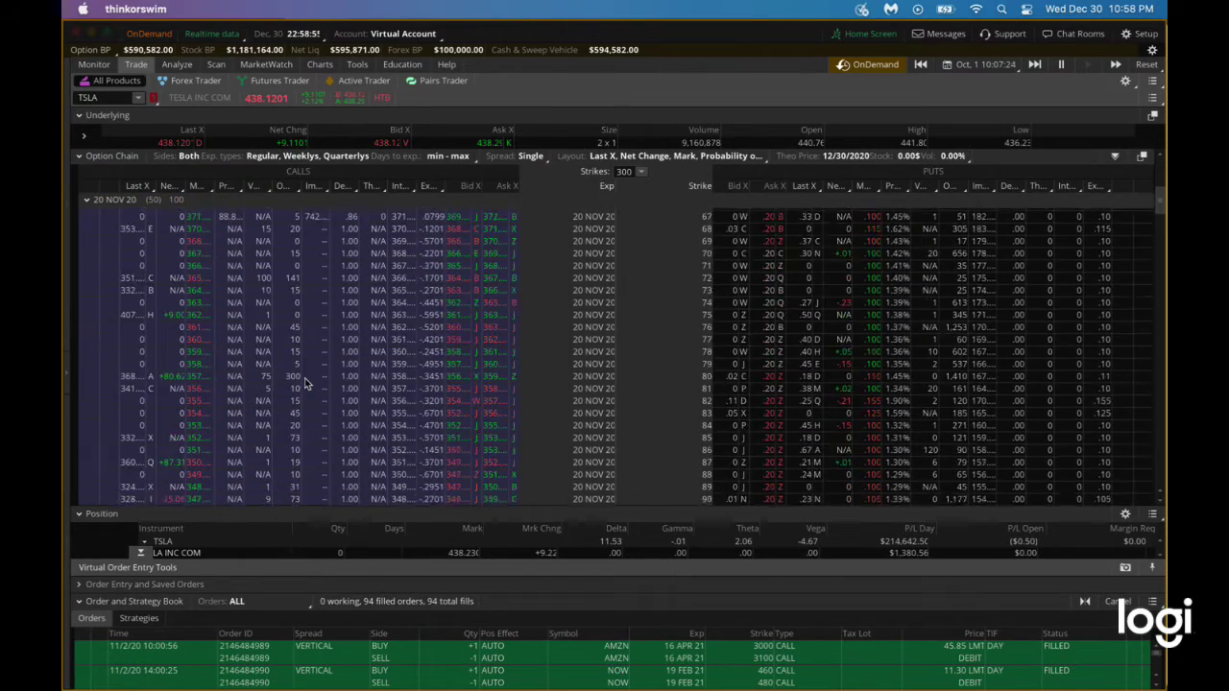
scroll(306, 384, down, 8)
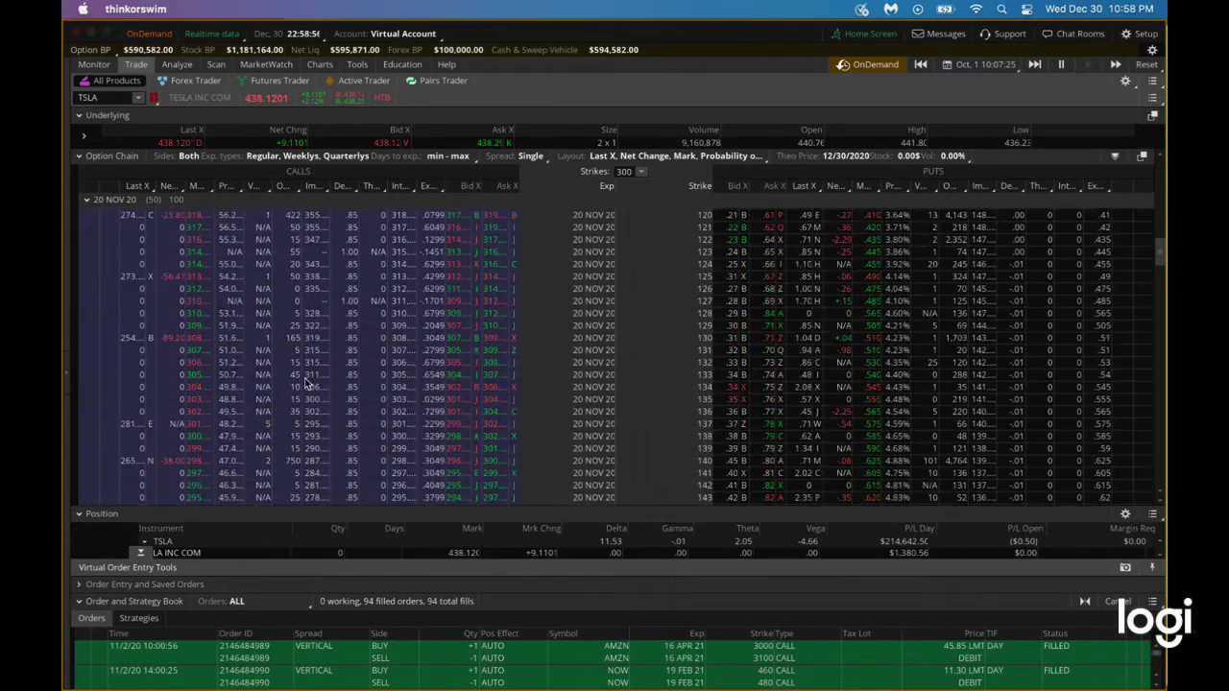
scroll(307, 383, down, 6)
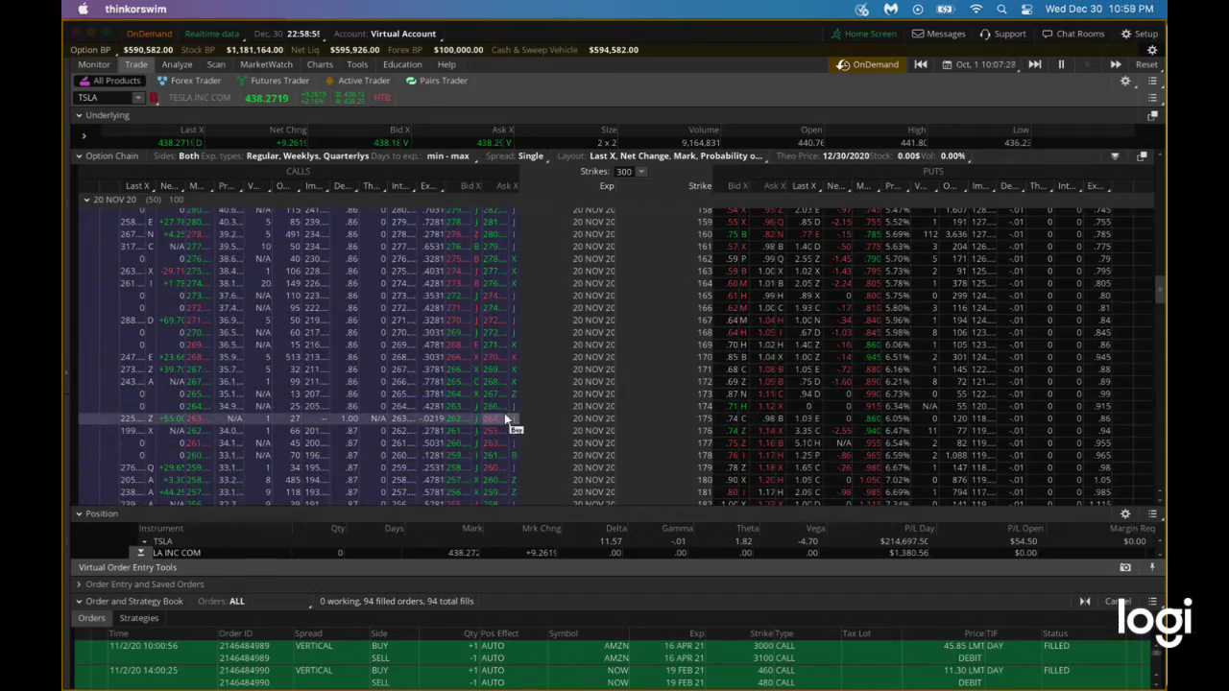
scroll(506, 420, down, 6)
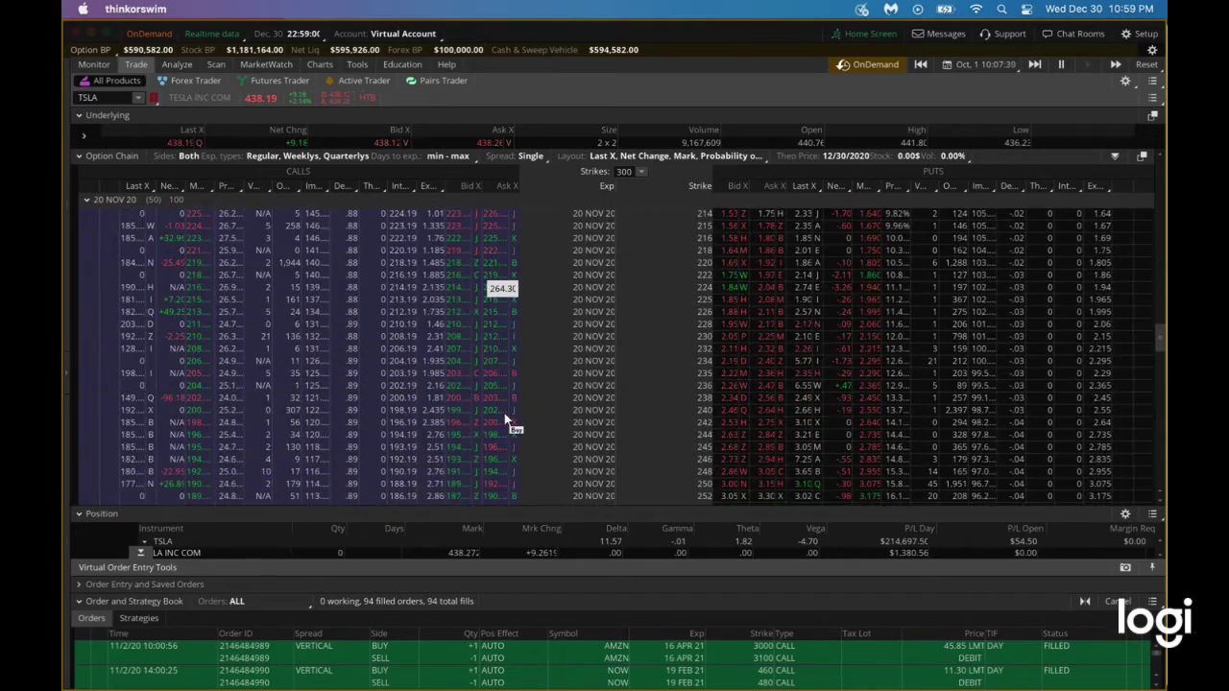
scroll(506, 420, down, 8)
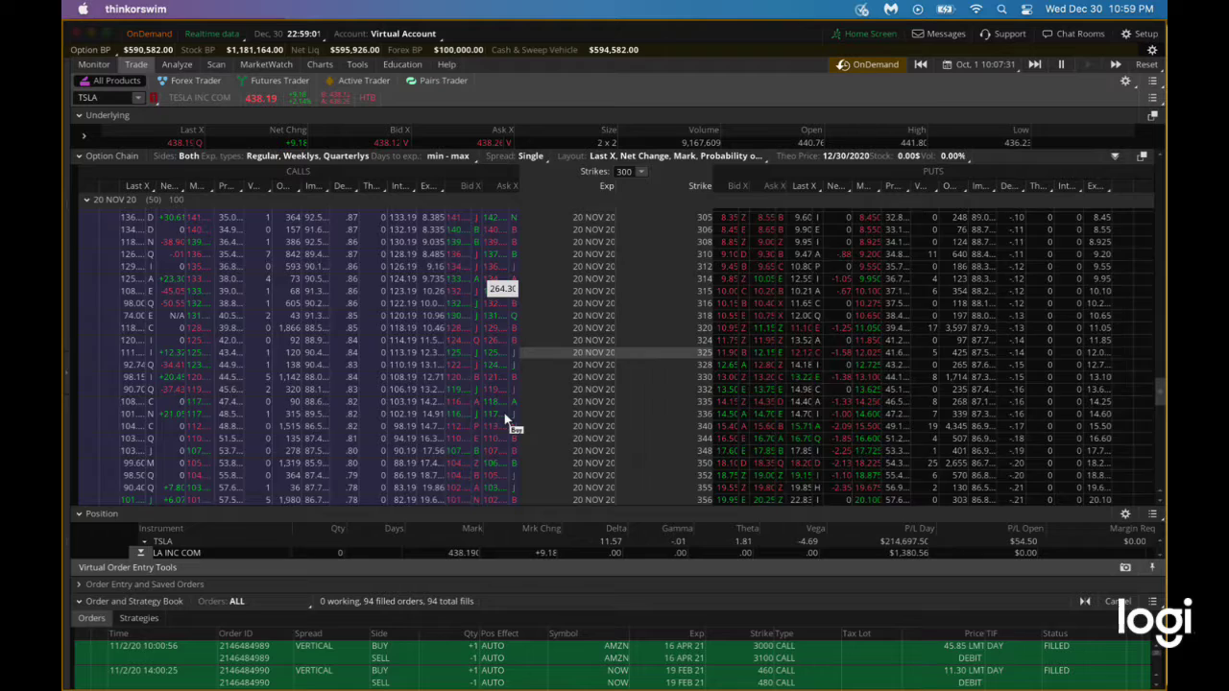
scroll(506, 420, down, 5)
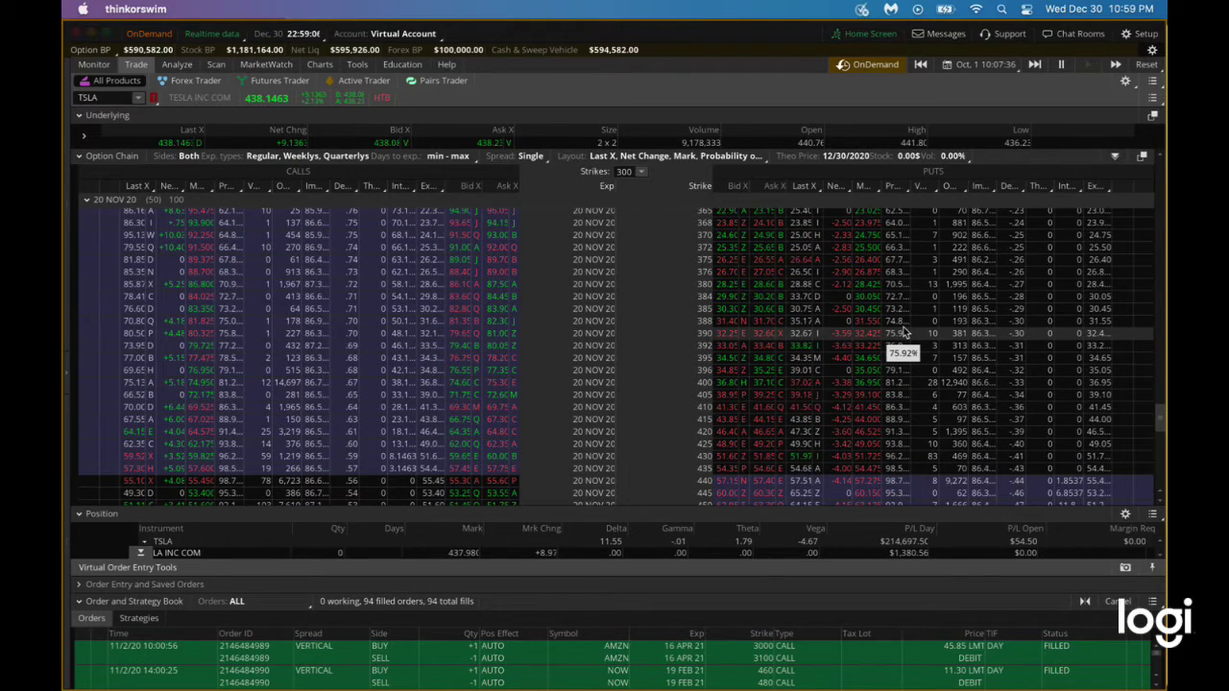
click(731, 336)
right_click(731, 338)
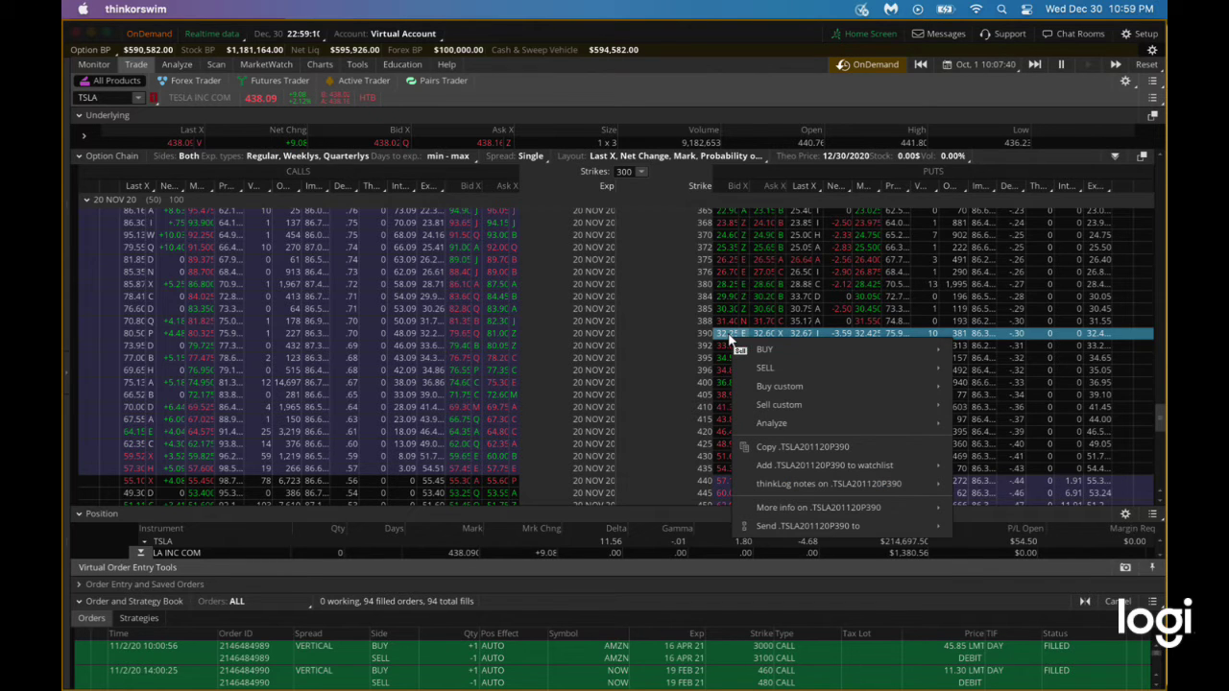
mouse_move(776, 367)
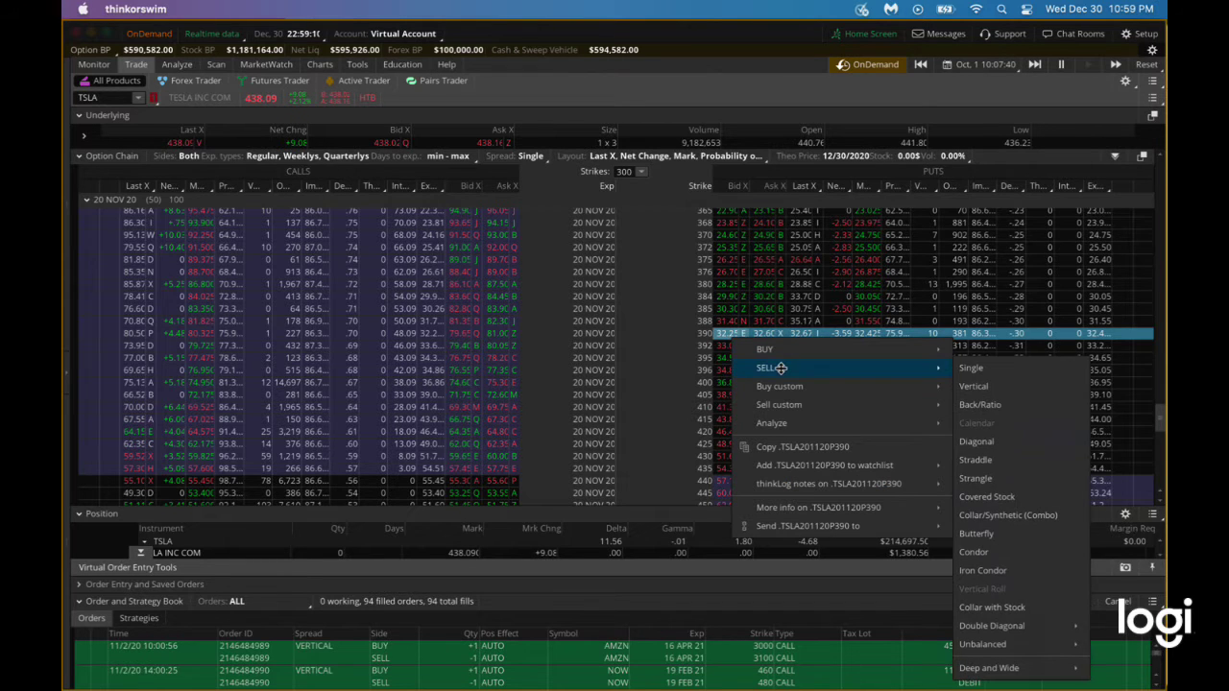
click(971, 385)
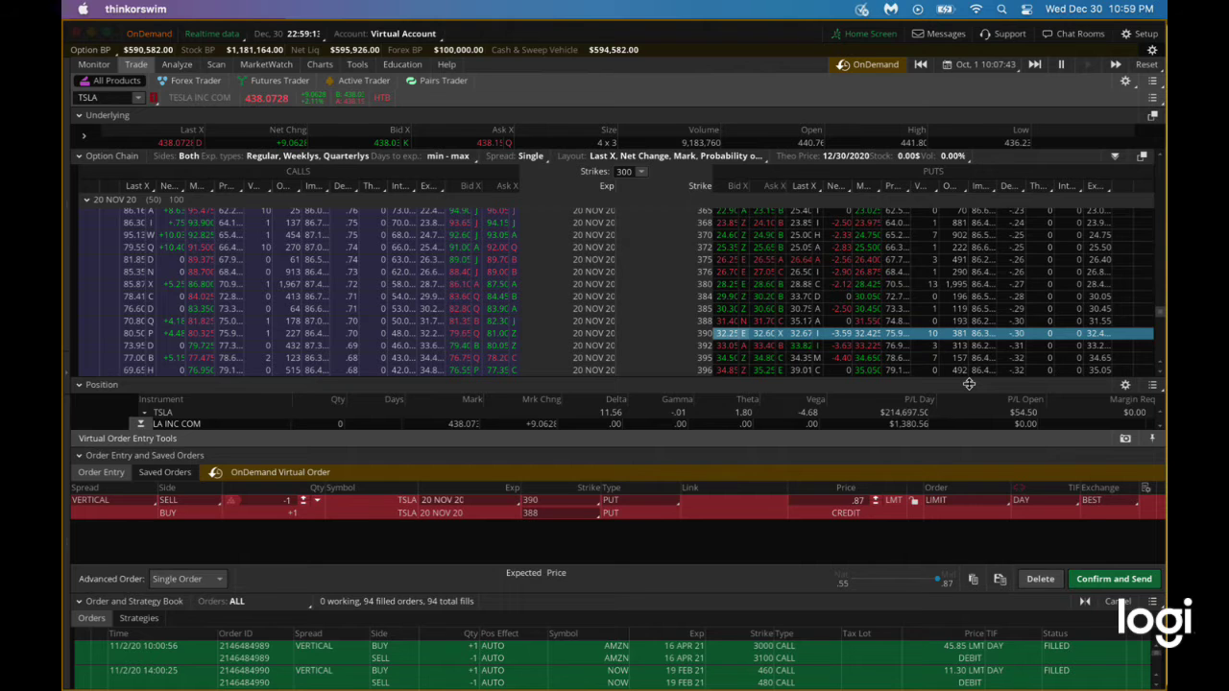
scroll(854, 273, up, 3)
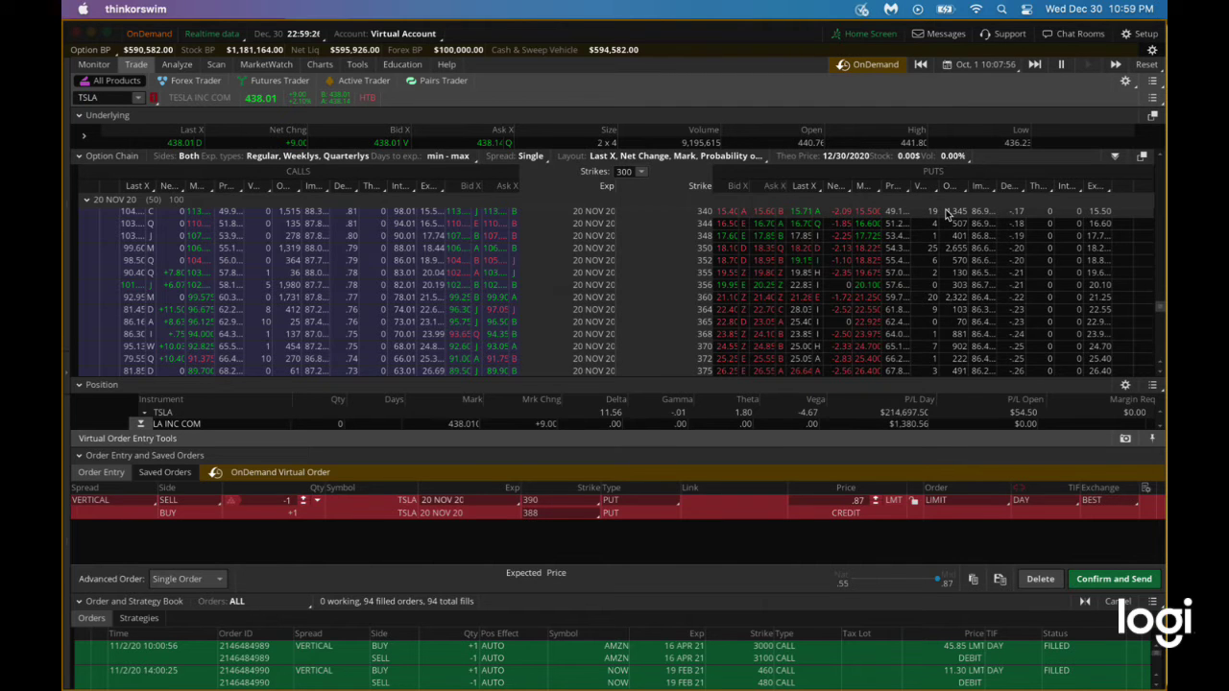
click(568, 517)
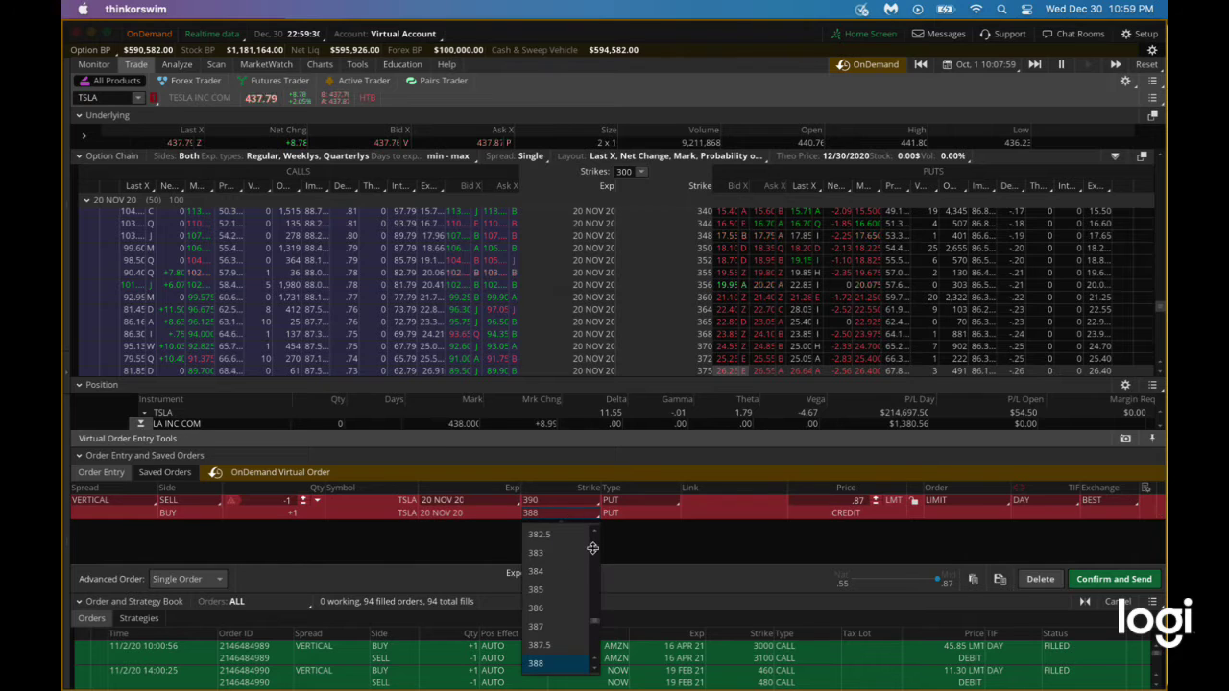
scroll(594, 548, up, 2)
scroll(594, 548, up, 2)
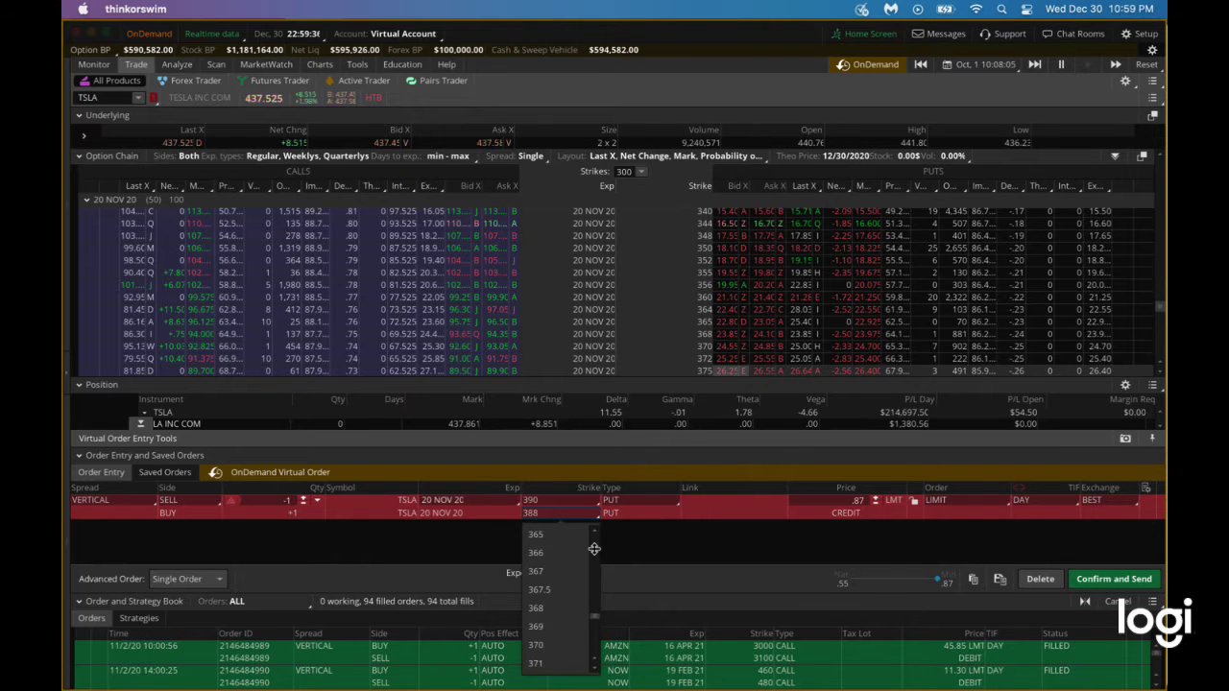
click(1033, 580)
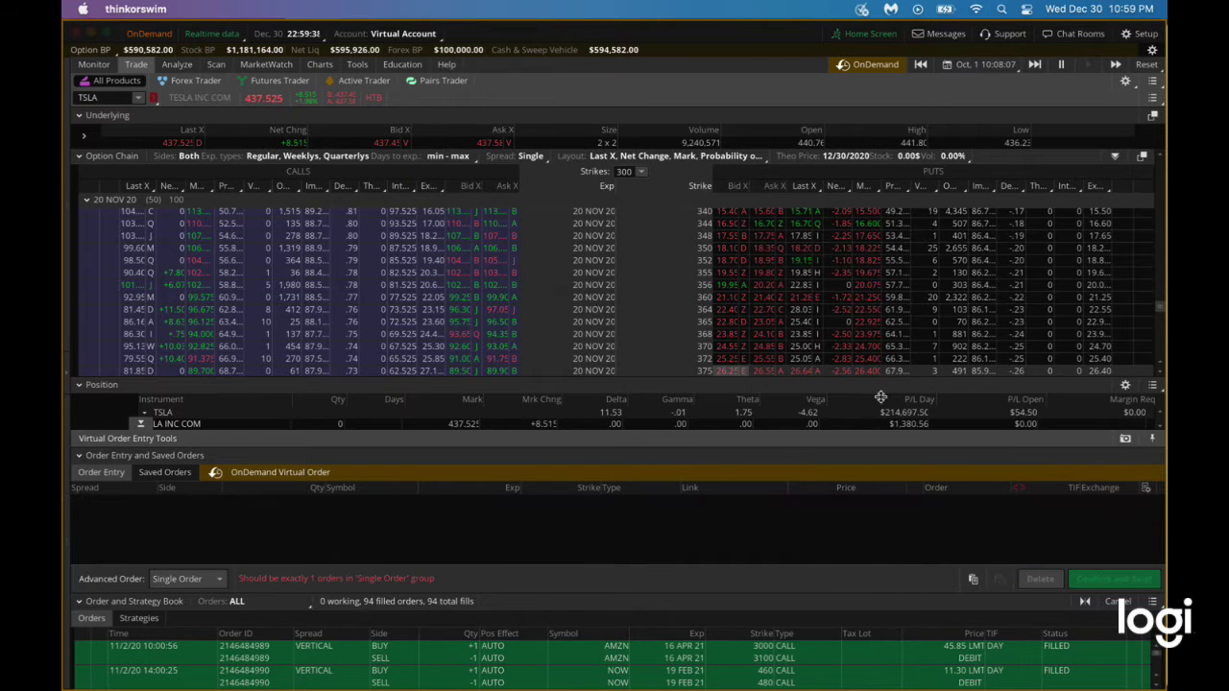
Create a sell vertical order again from the 20 NOV 20 390 put
scroll(862, 354, down, 4)
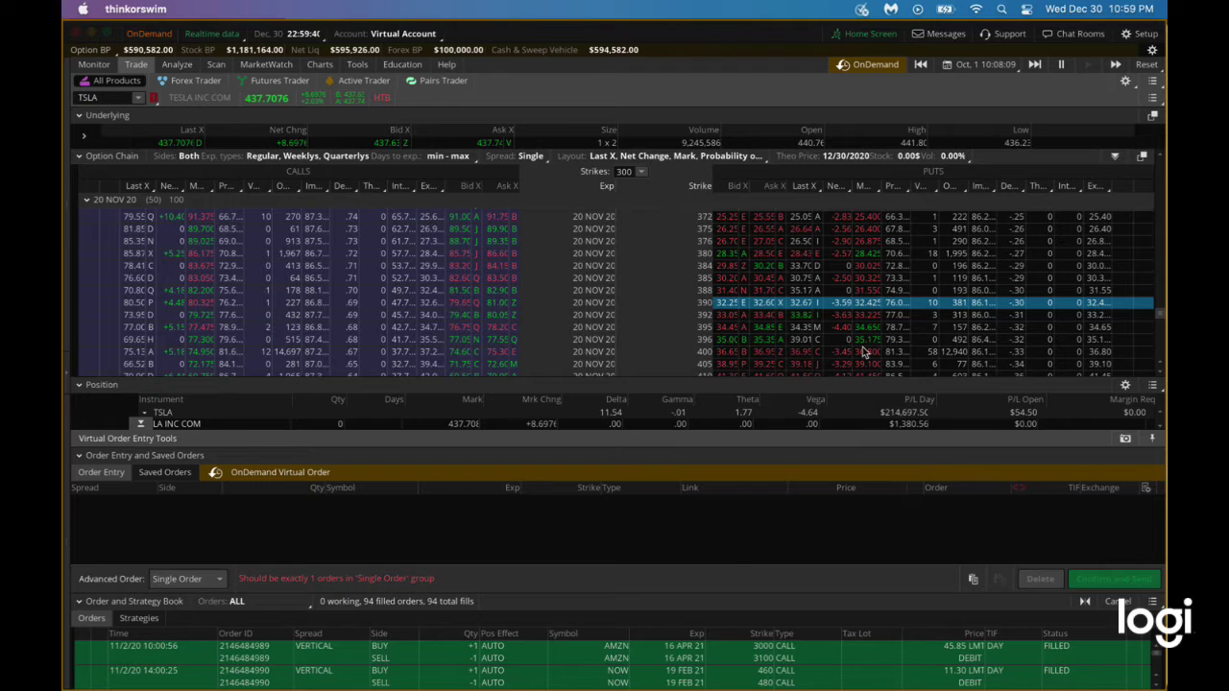
right_click(728, 305)
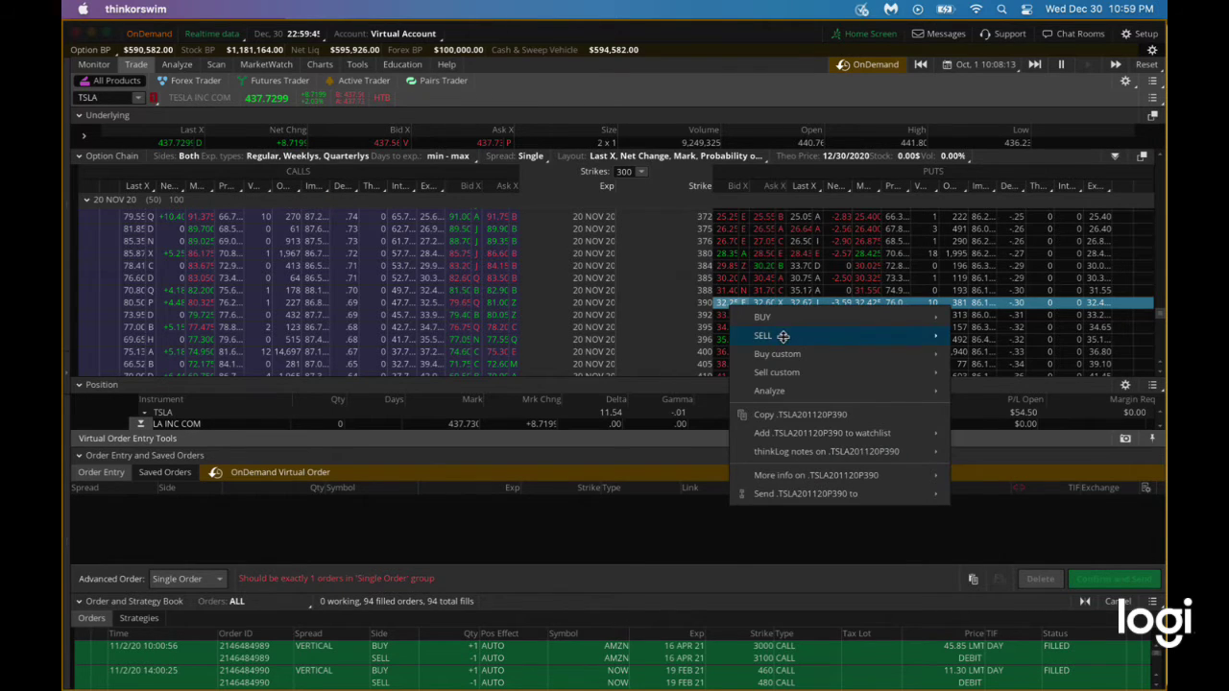
mouse_move(944, 349)
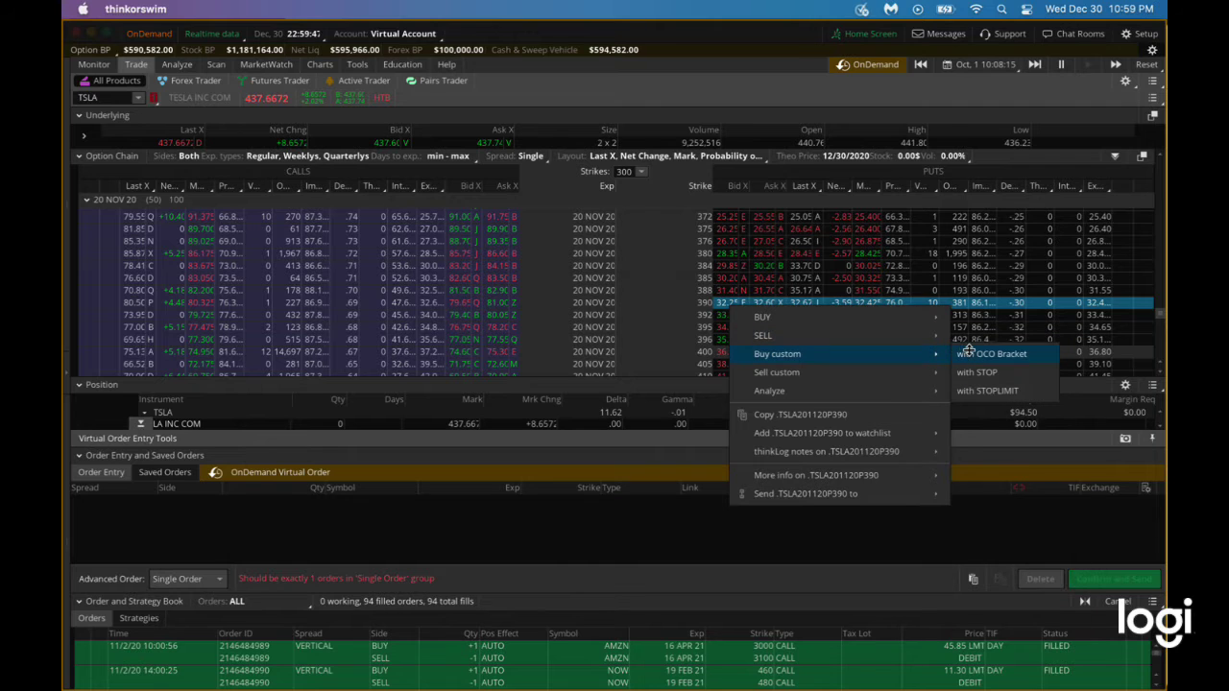
mouse_move(890, 331)
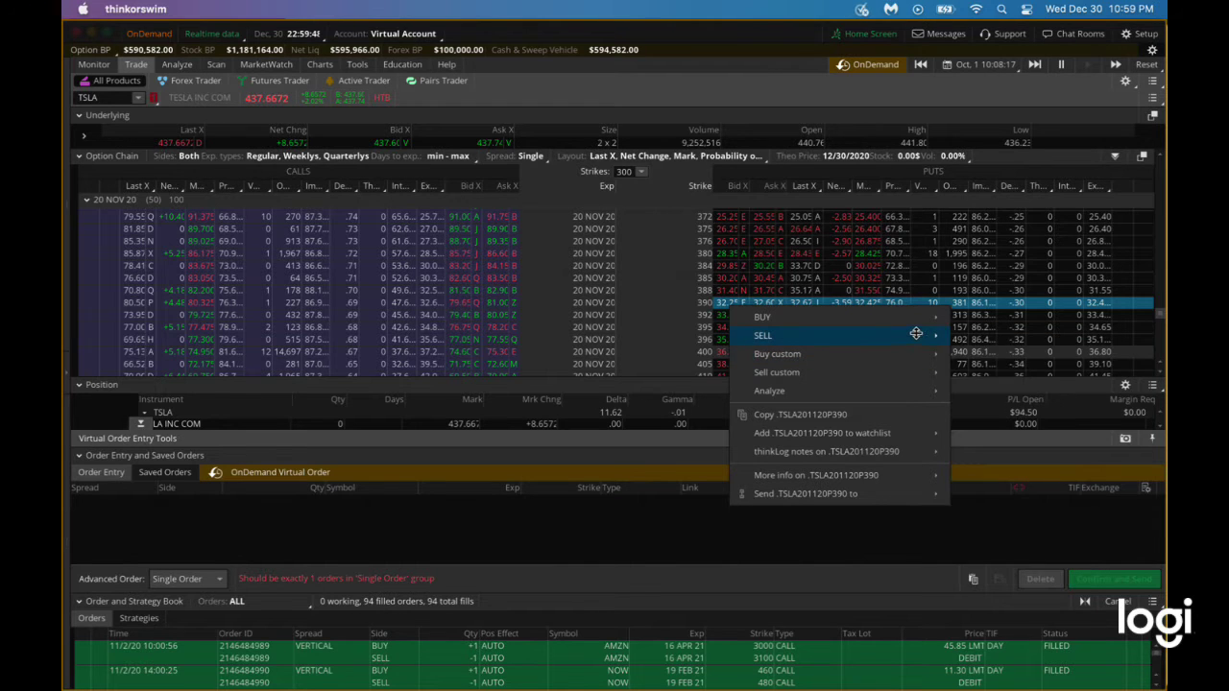
click(970, 353)
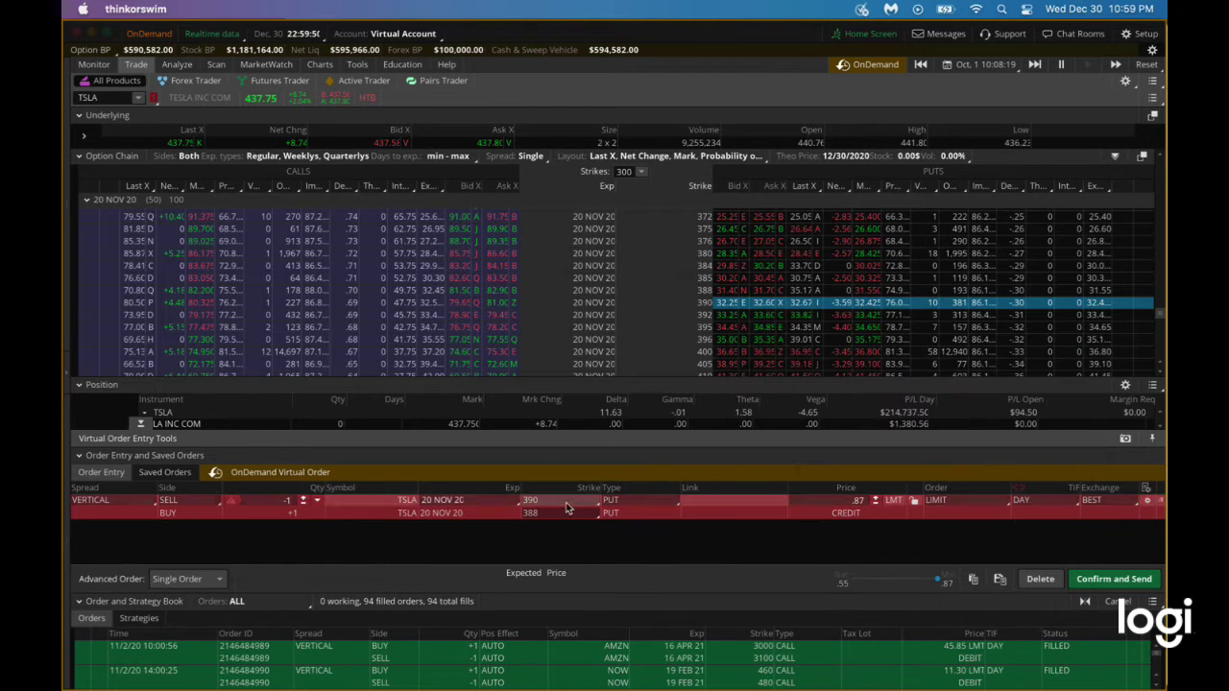
Set the strike of the put spread's bought leg to 350
scroll(765, 360, up, 4)
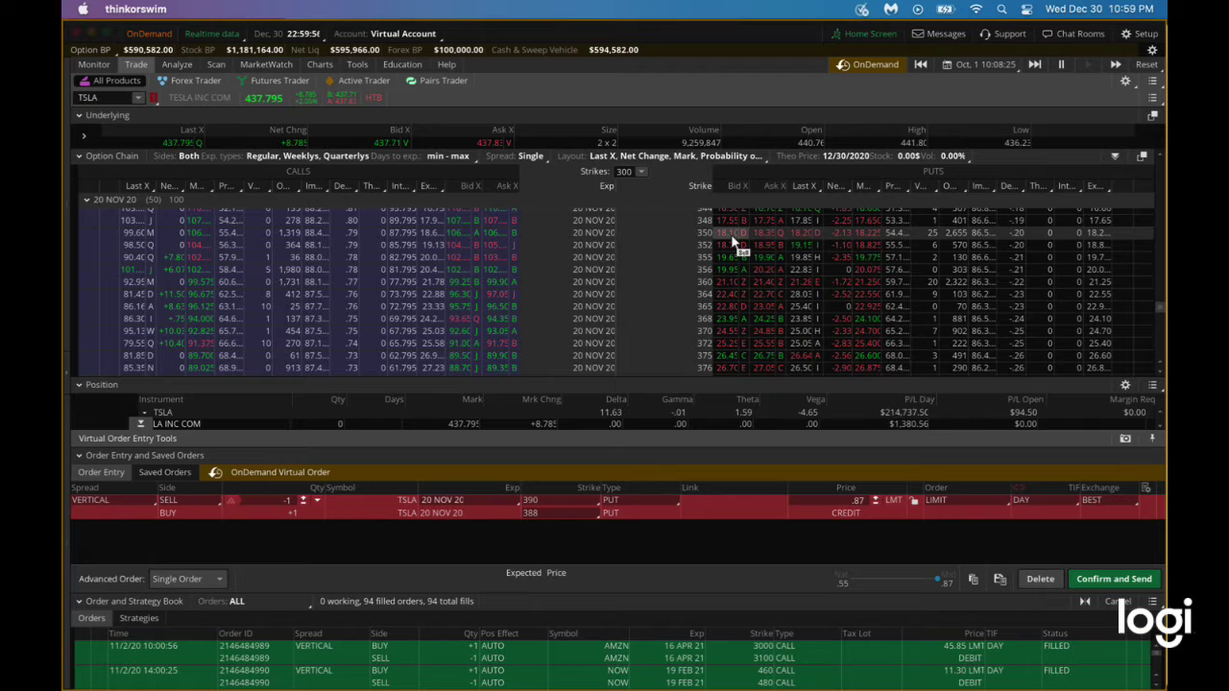
click(572, 515)
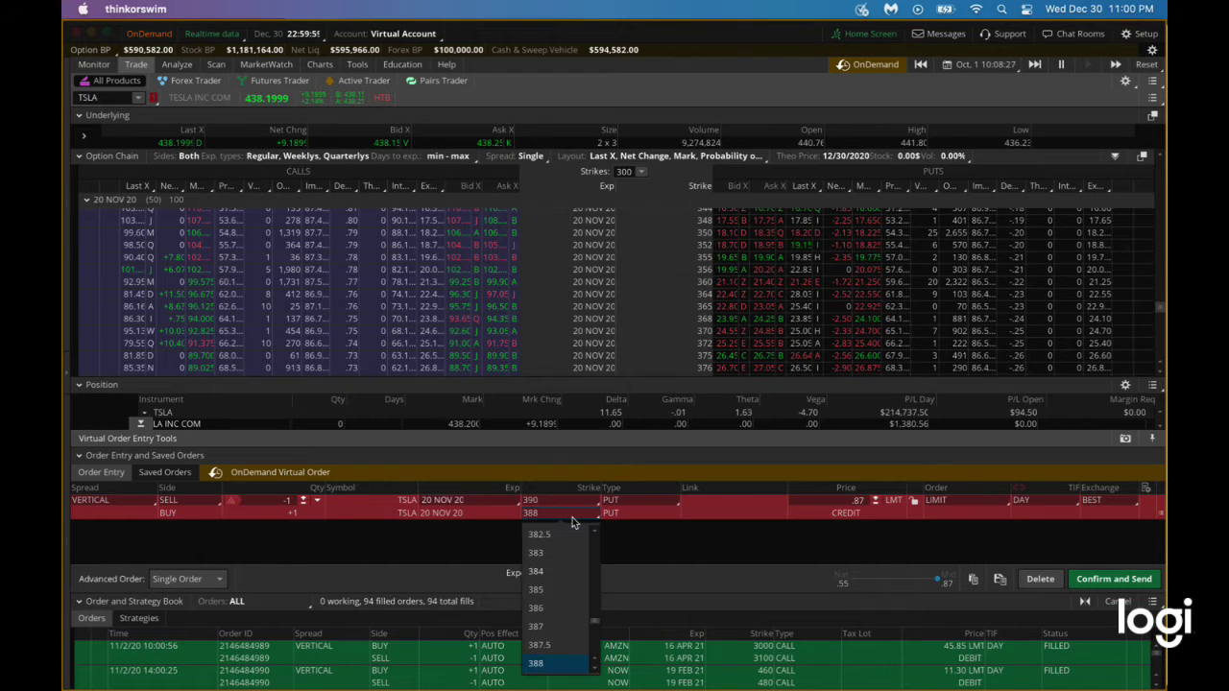
scroll(590, 544, up, 4)
scroll(593, 550, up, 4)
scroll(593, 537, up, 1)
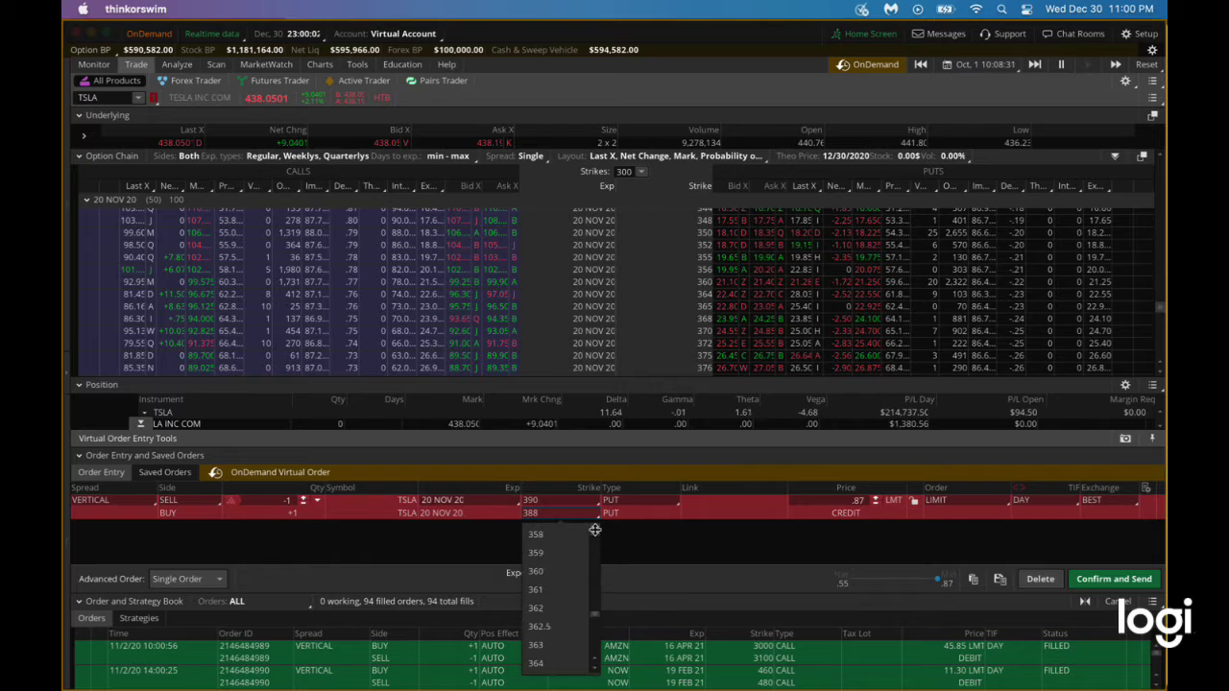
scroll(595, 529, up, 2)
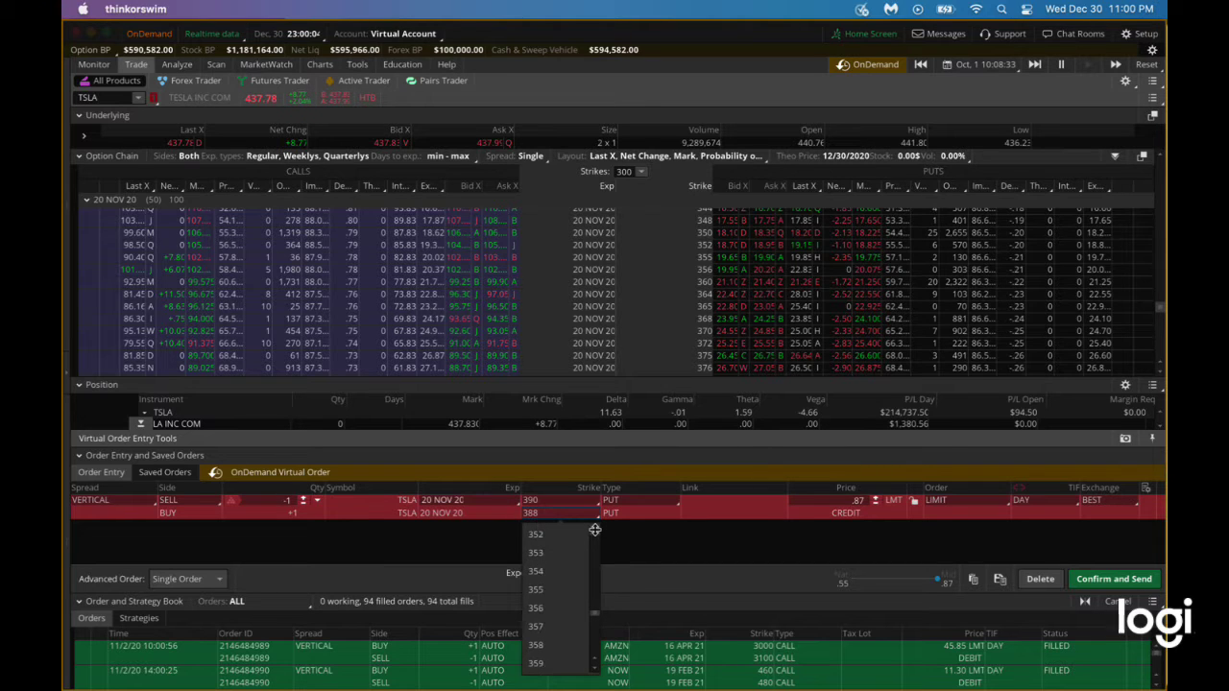
click(548, 534)
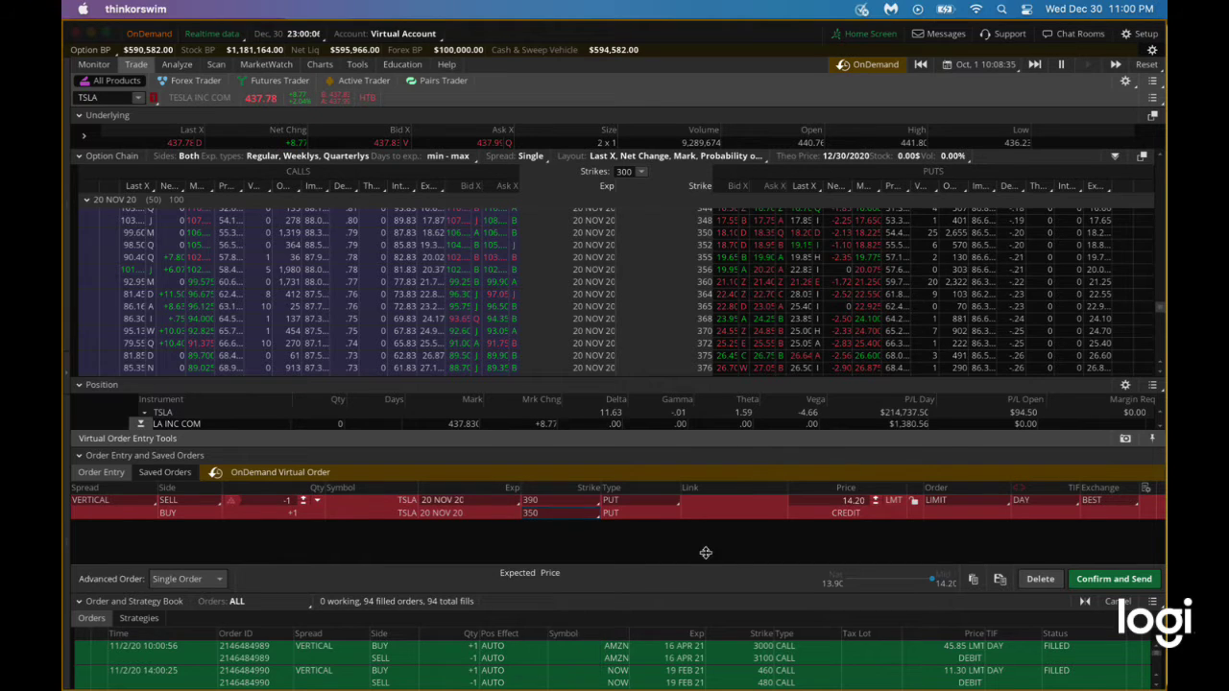
Confirm and send the virtual 390/350 put vertical order, and dismiss the fill notification
click(1113, 578)
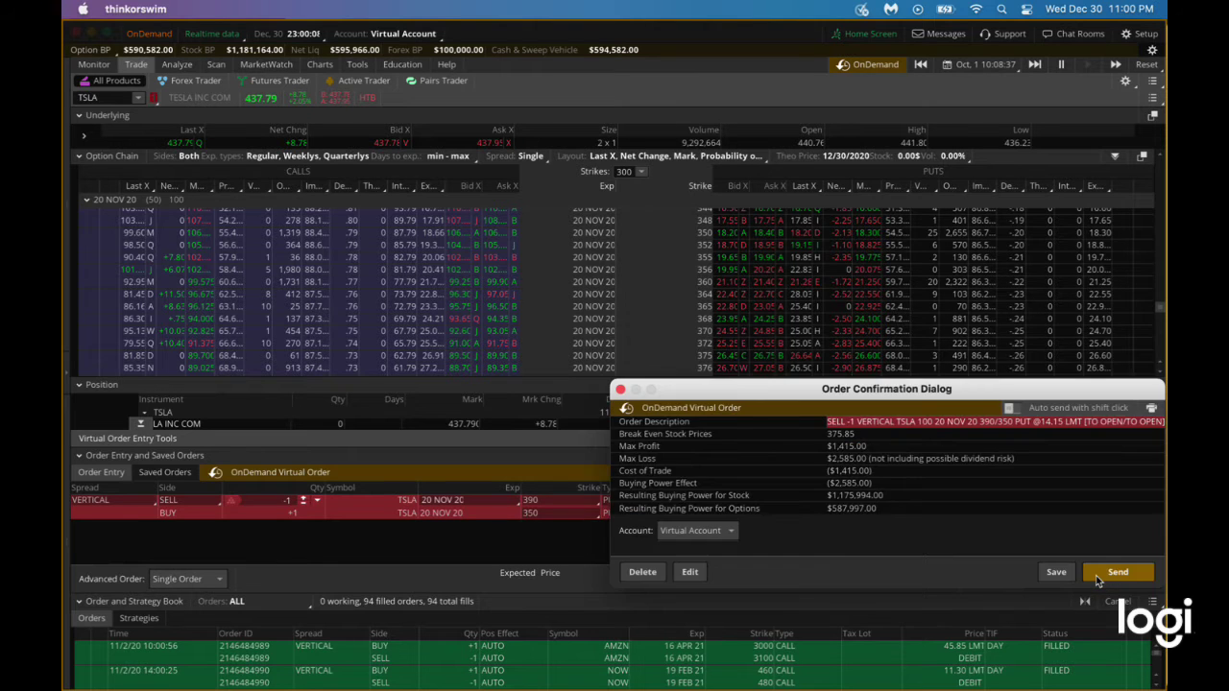
click(1116, 573)
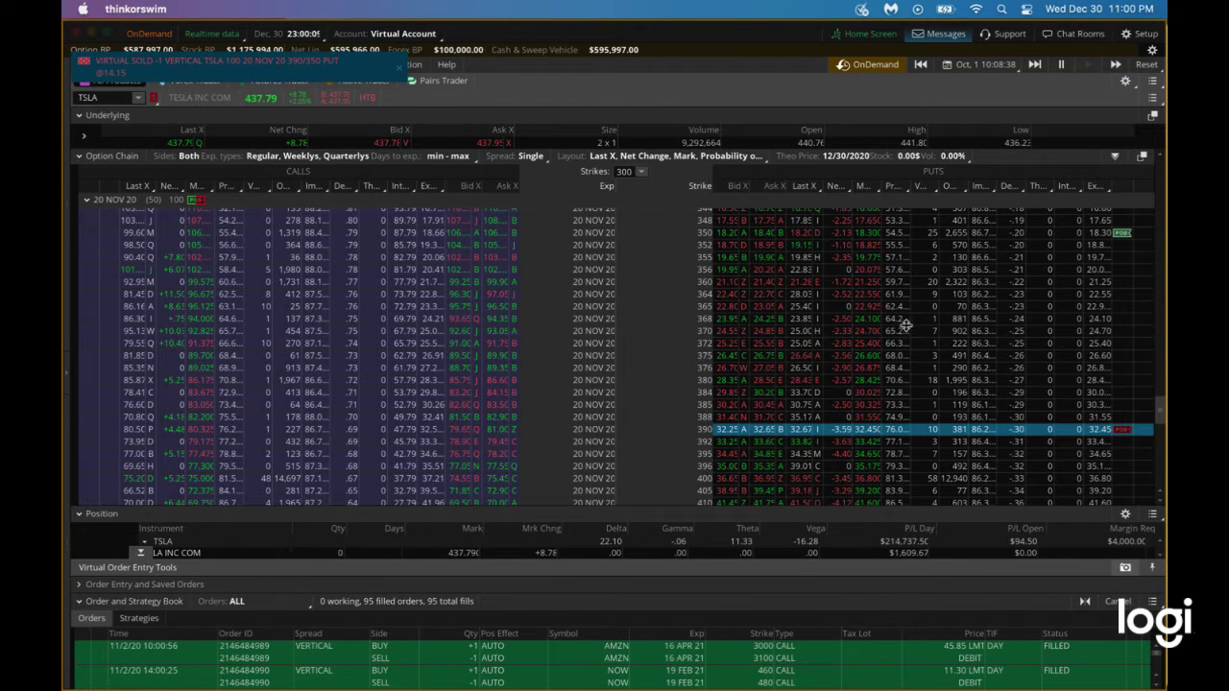
click(399, 66)
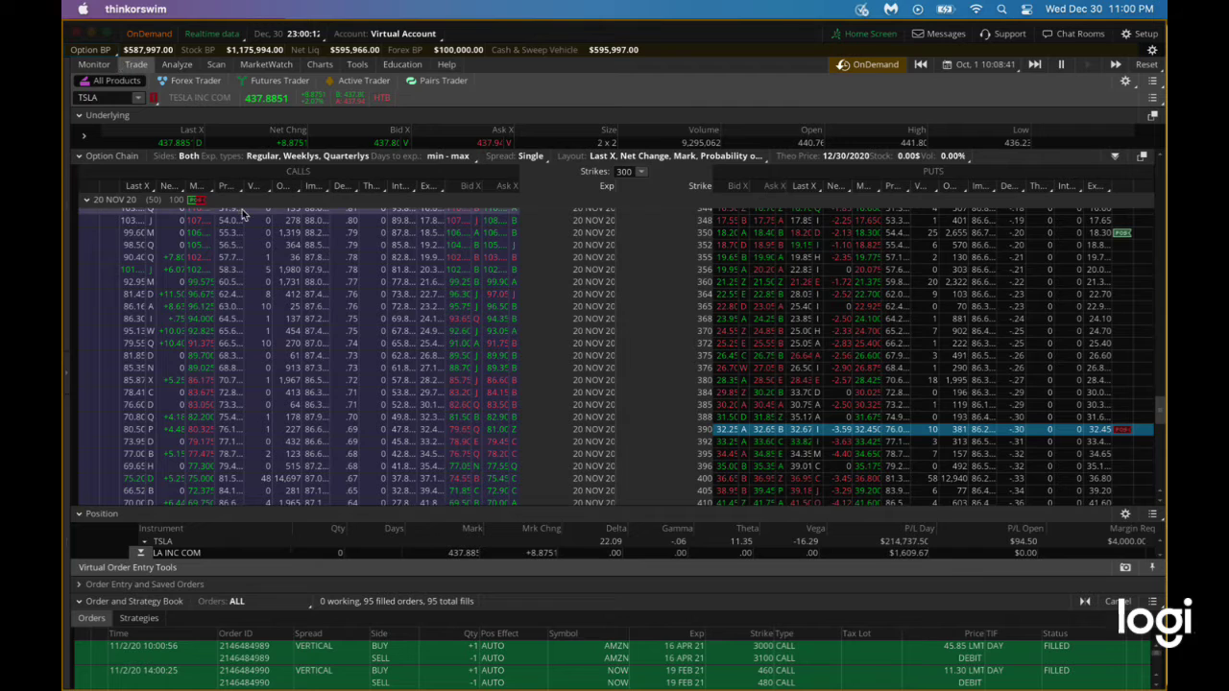
Collapse the 20 NOV 20 expiration and move the OnDemand simulation date to November 20, 2020
click(86, 199)
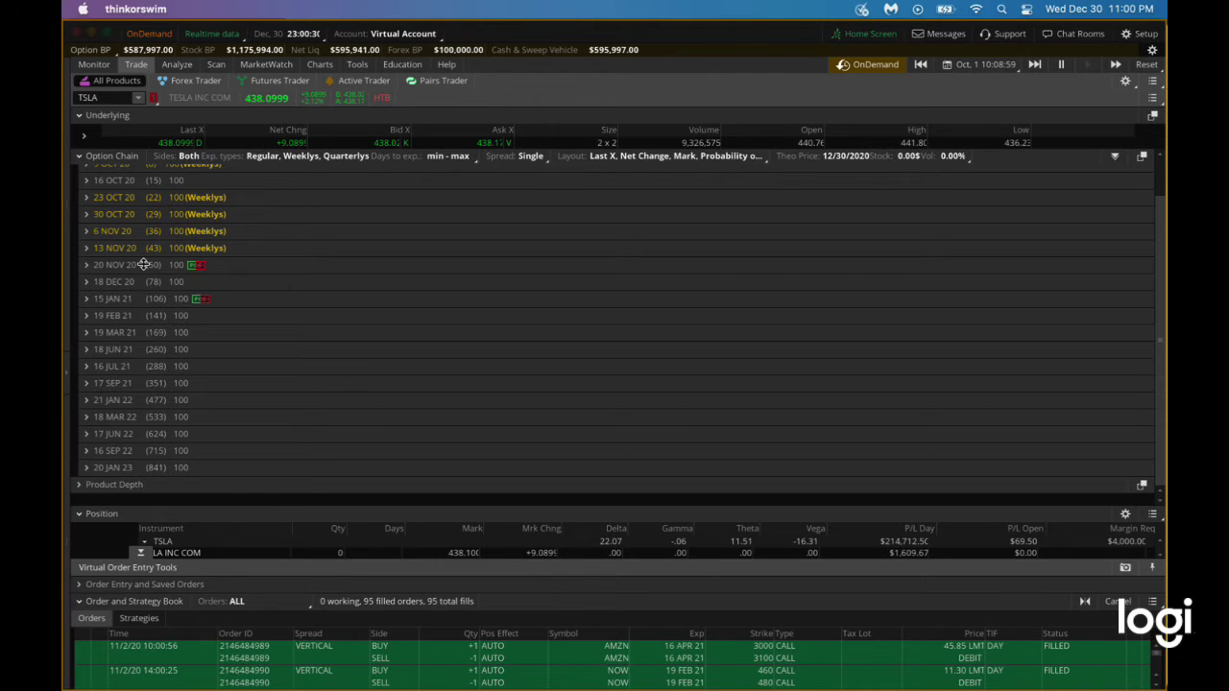
click(988, 65)
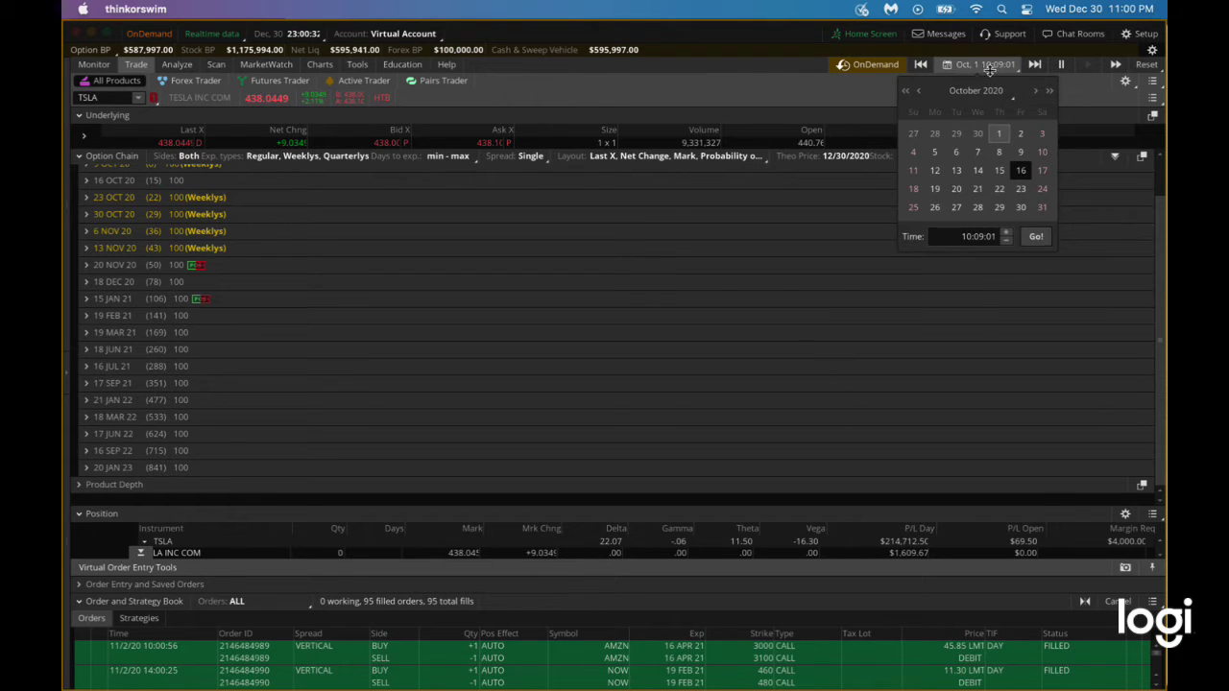
click(1035, 90)
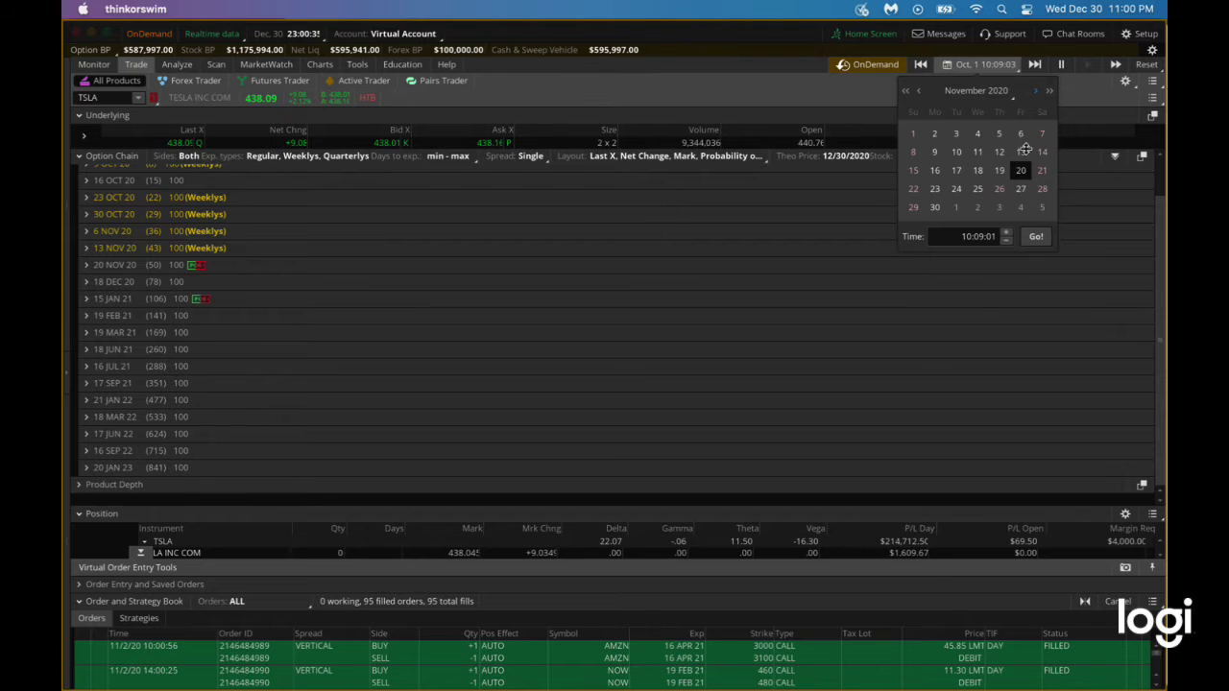
click(1038, 235)
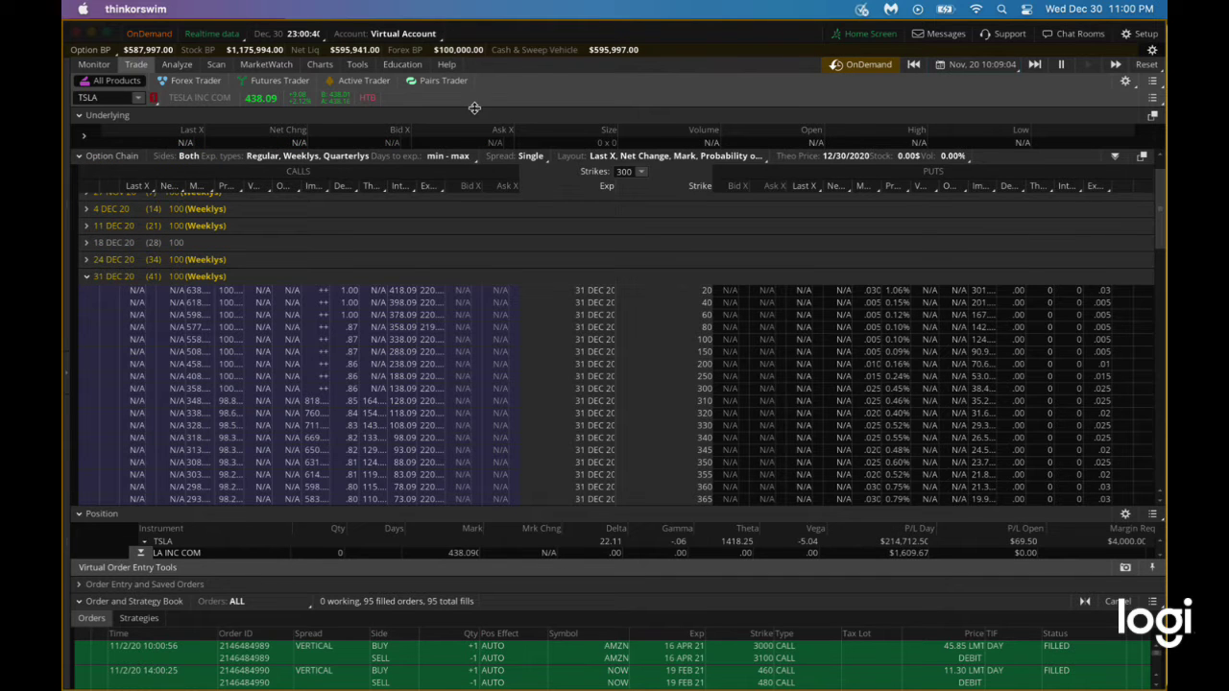
From the monitored positions, create a closing order for the ROKU 20 NOV 20 180/140 put vertical at a .05 limit and send it
click(86, 65)
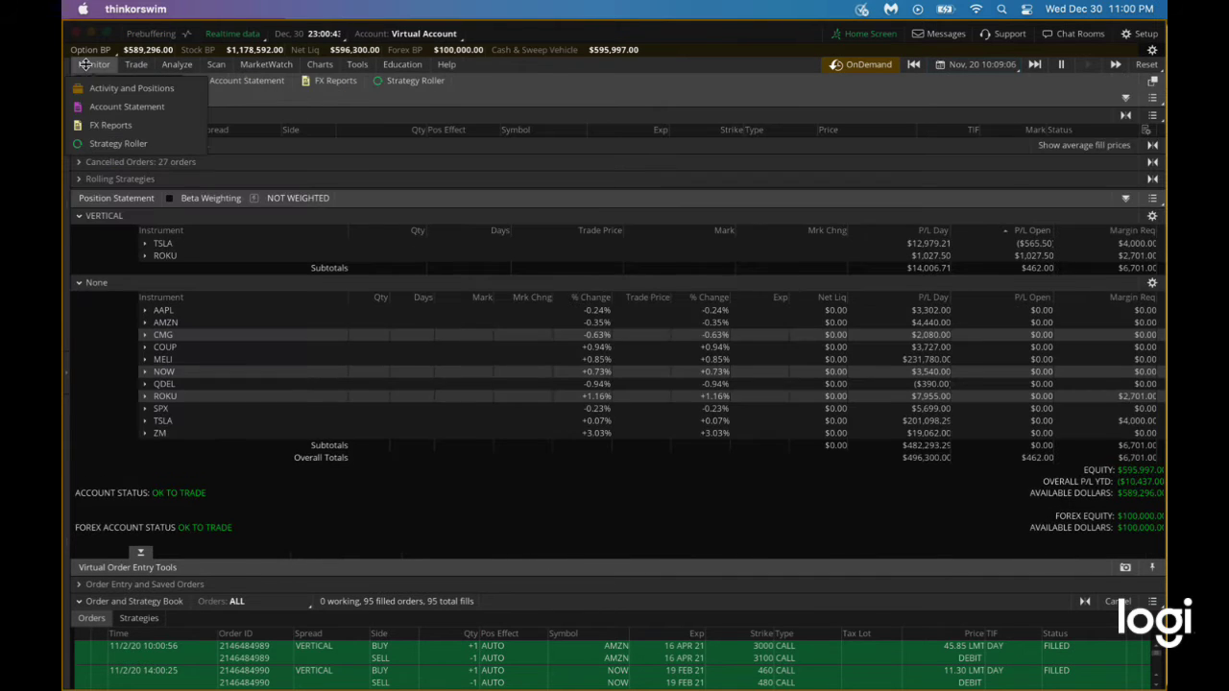
click(142, 243)
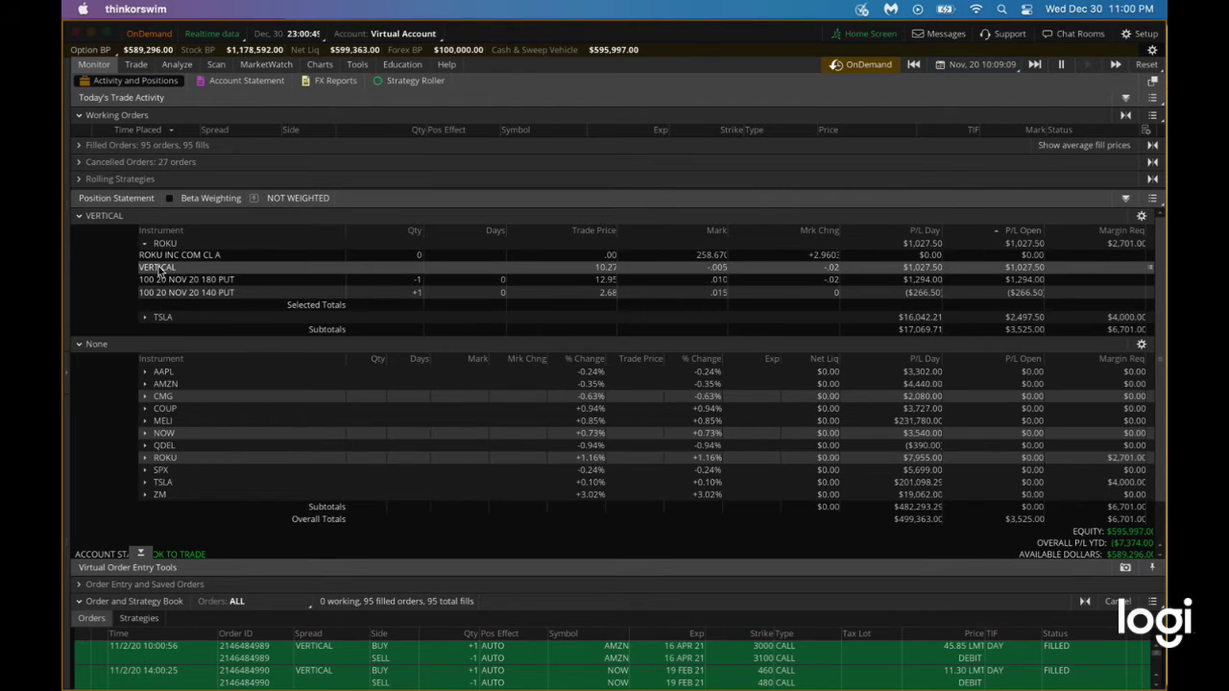
click(158, 269)
click(158, 269)
click(160, 269)
click(159, 270)
right_click(158, 269)
mouse_move(213, 282)
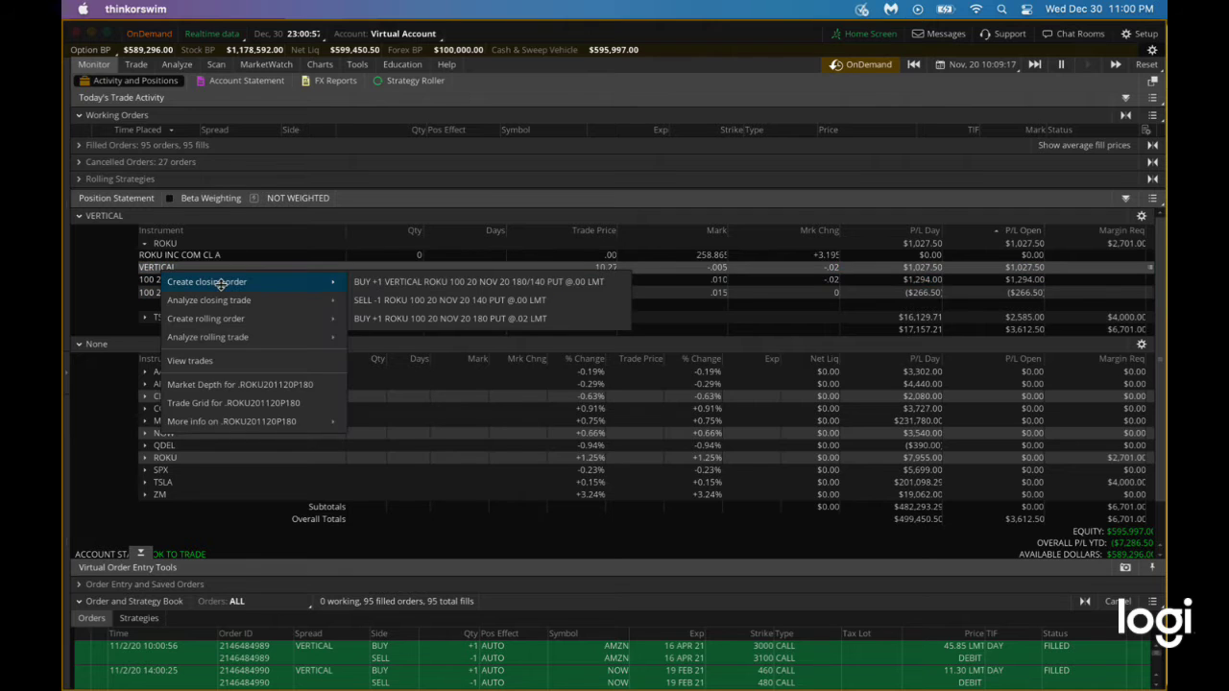
click(371, 282)
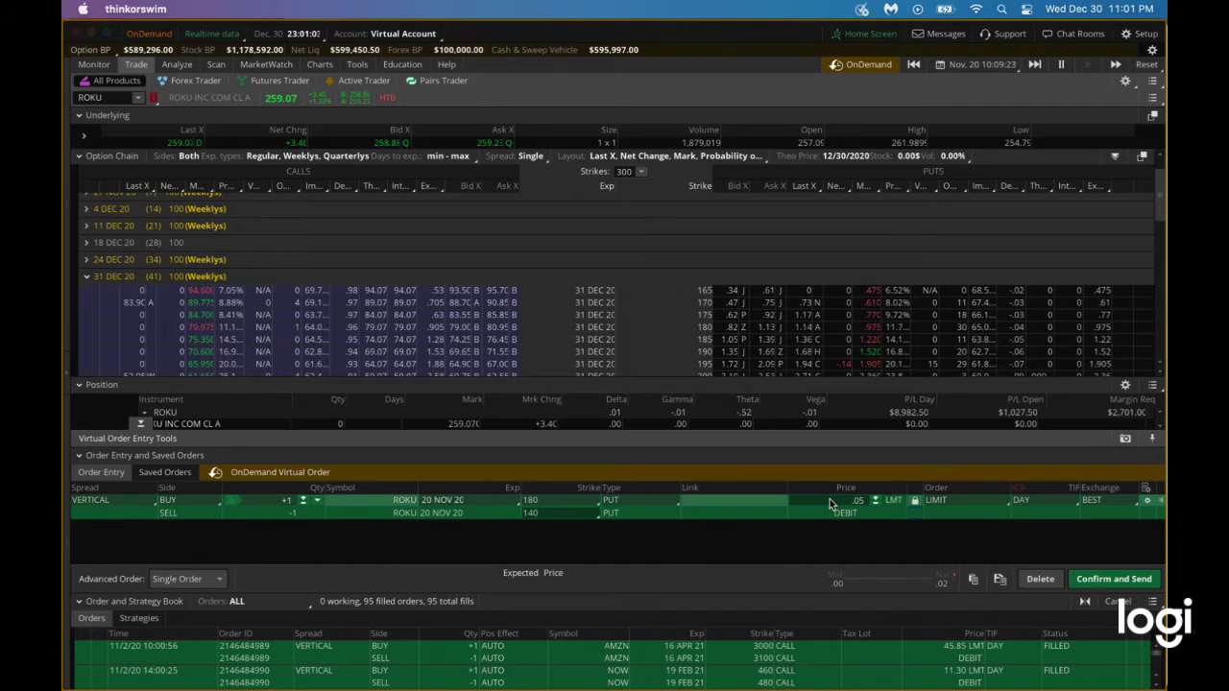
click(1108, 577)
click(1109, 577)
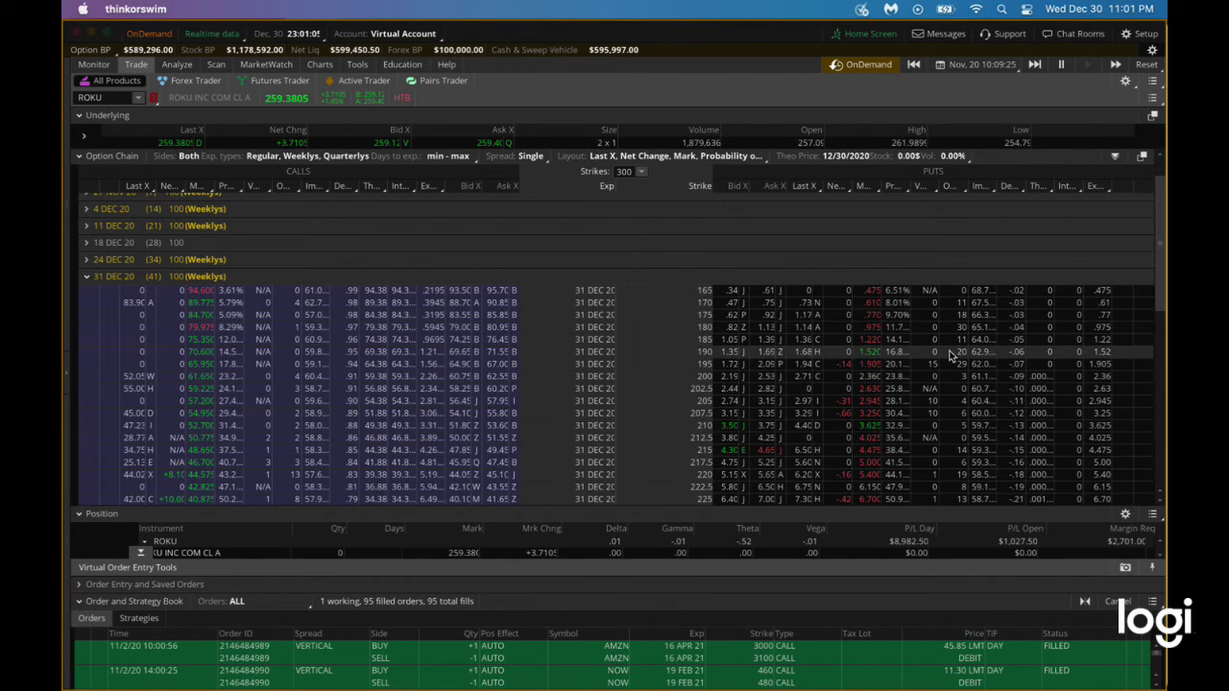
Replace the working ROKU closing order with one at a .10 limit, and confirm and send it
click(94, 64)
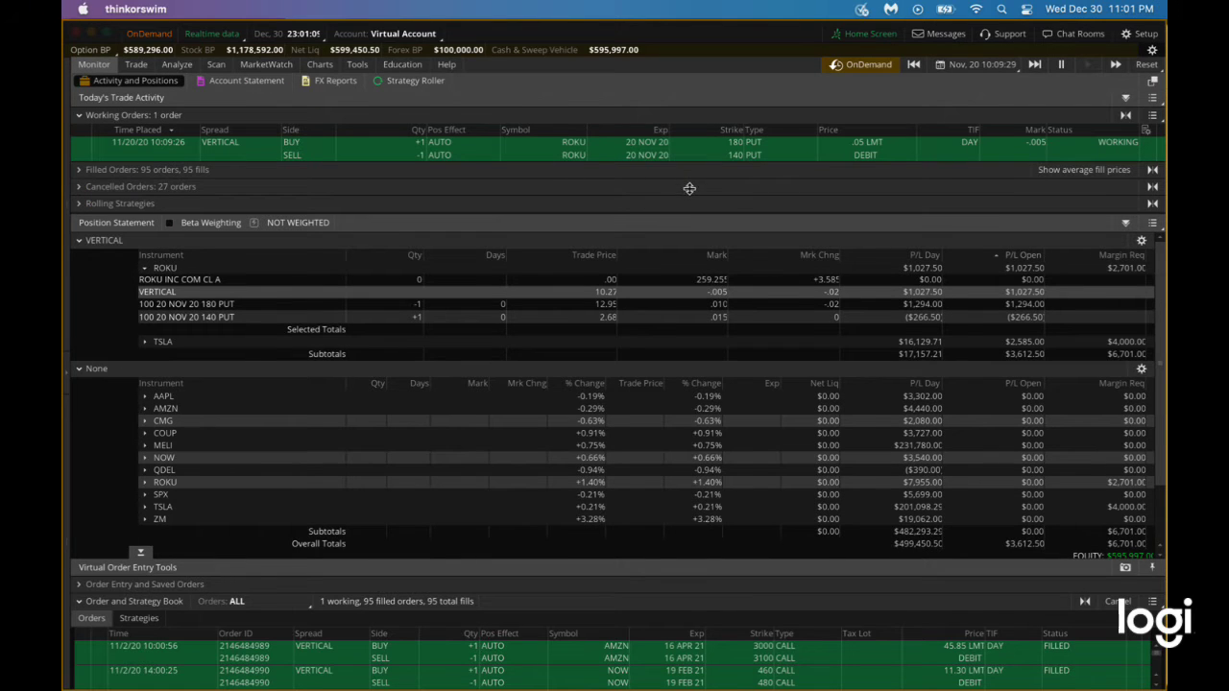
right_click(802, 143)
click(854, 180)
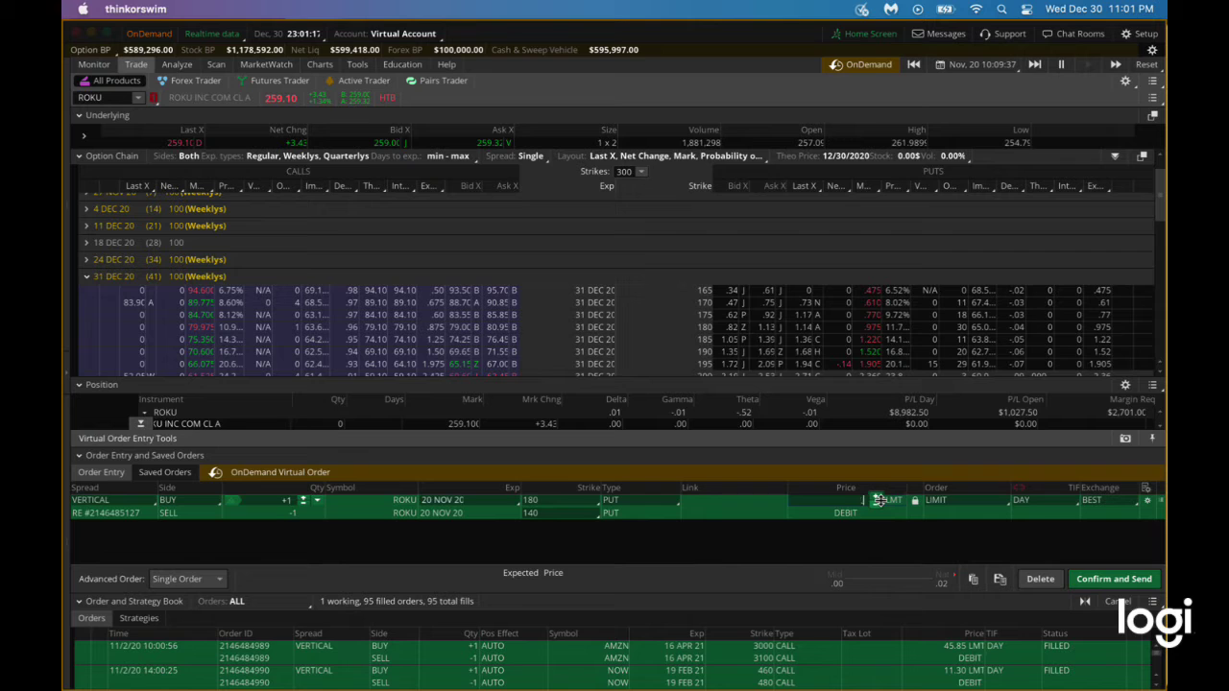
click(1112, 579)
click(1104, 574)
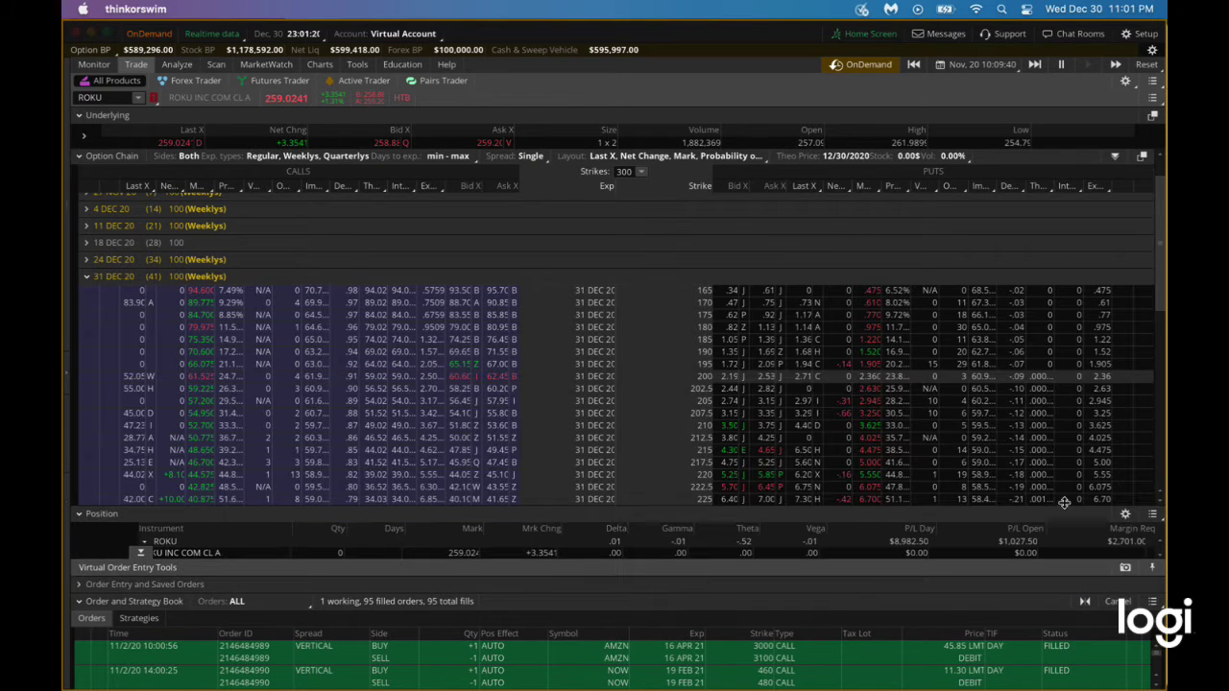
From the monitored positions, create a closing order for the TSLA 20 NOV 20 390/350 put vertical
click(94, 65)
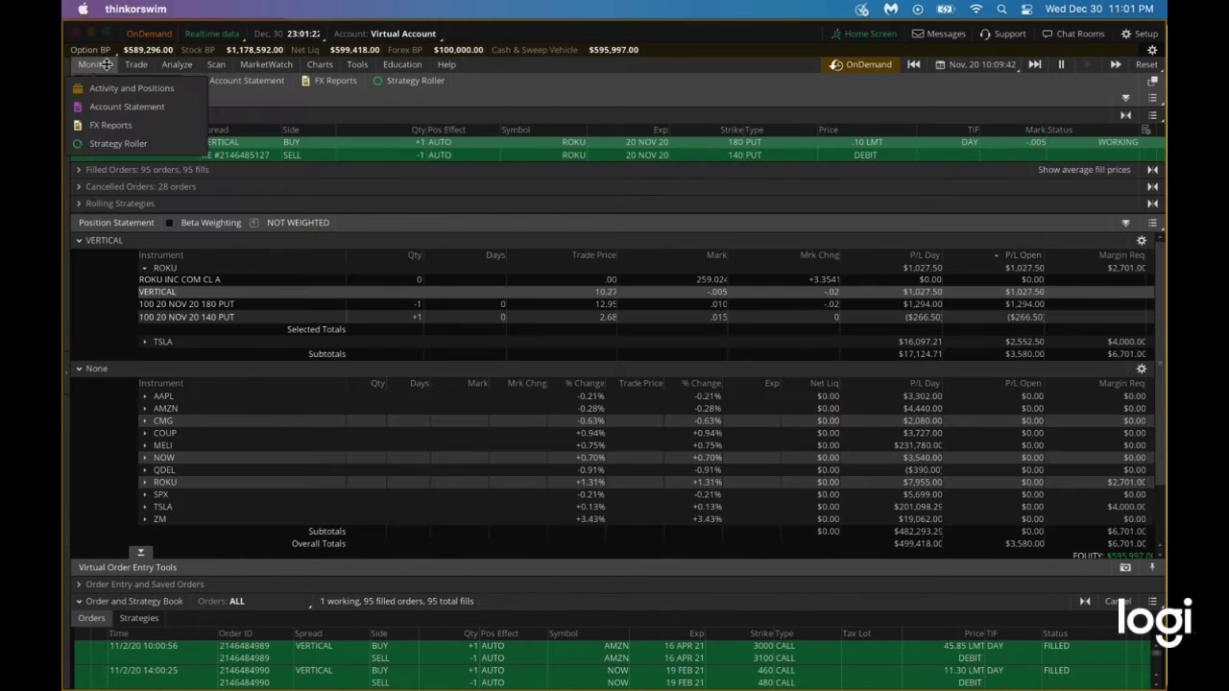
click(144, 269)
click(144, 280)
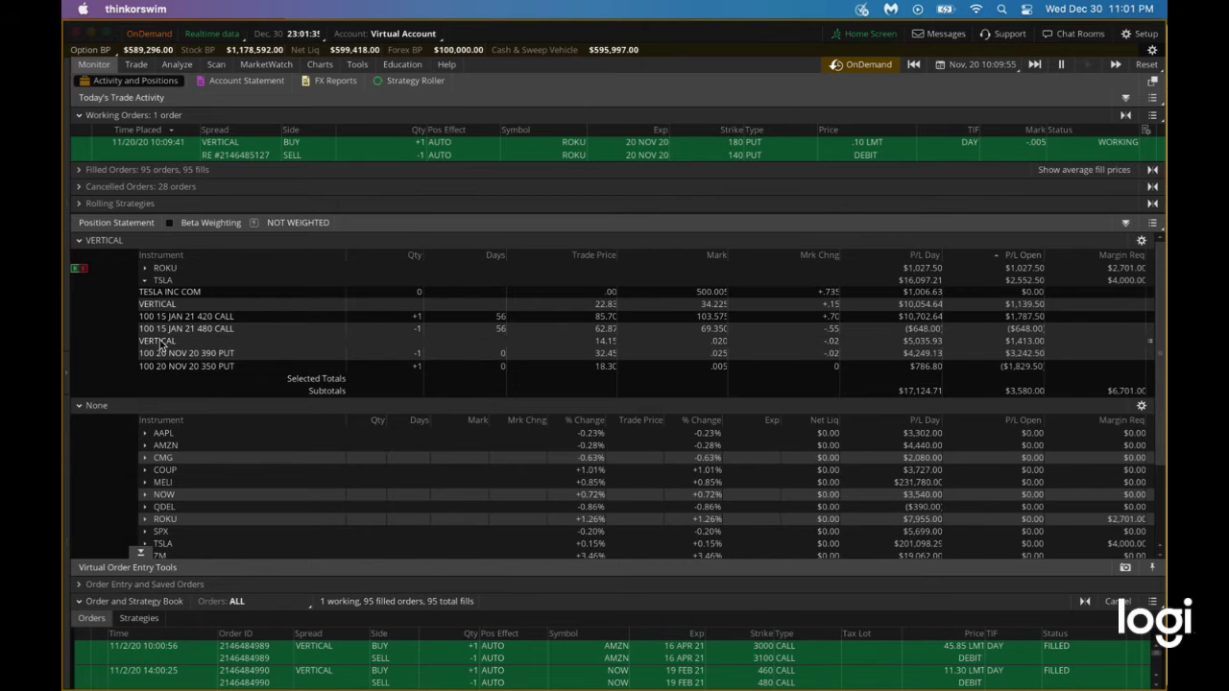
click(161, 343)
right_click(161, 344)
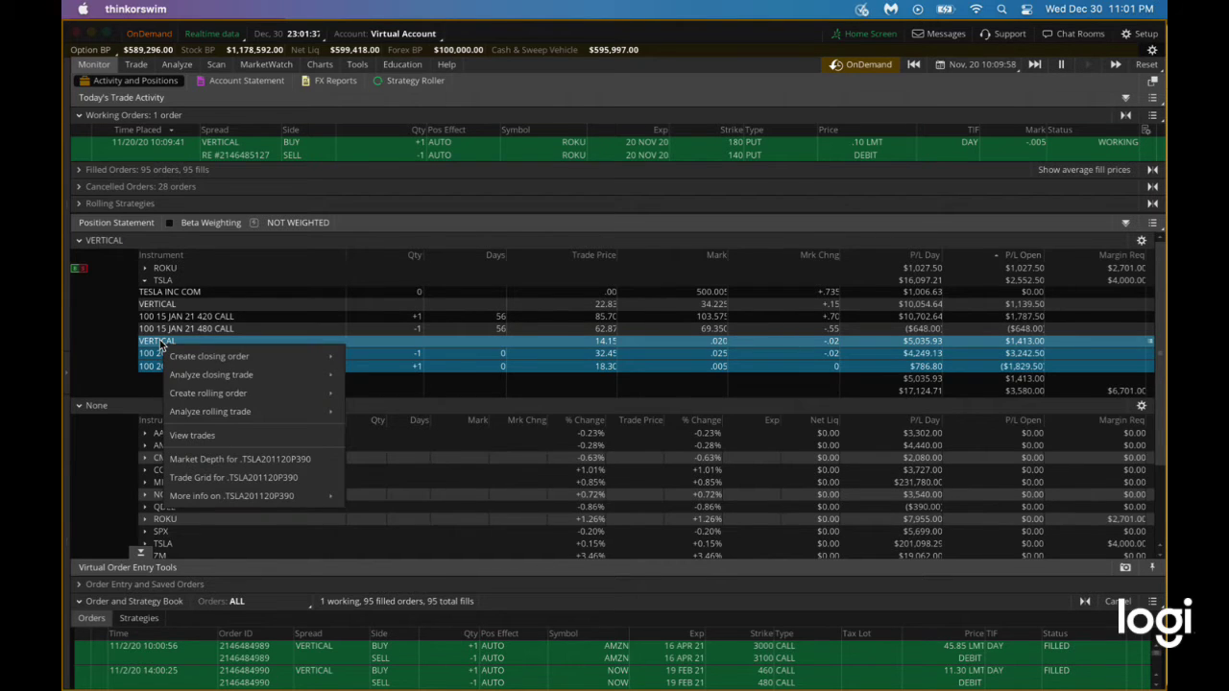
mouse_move(225, 358)
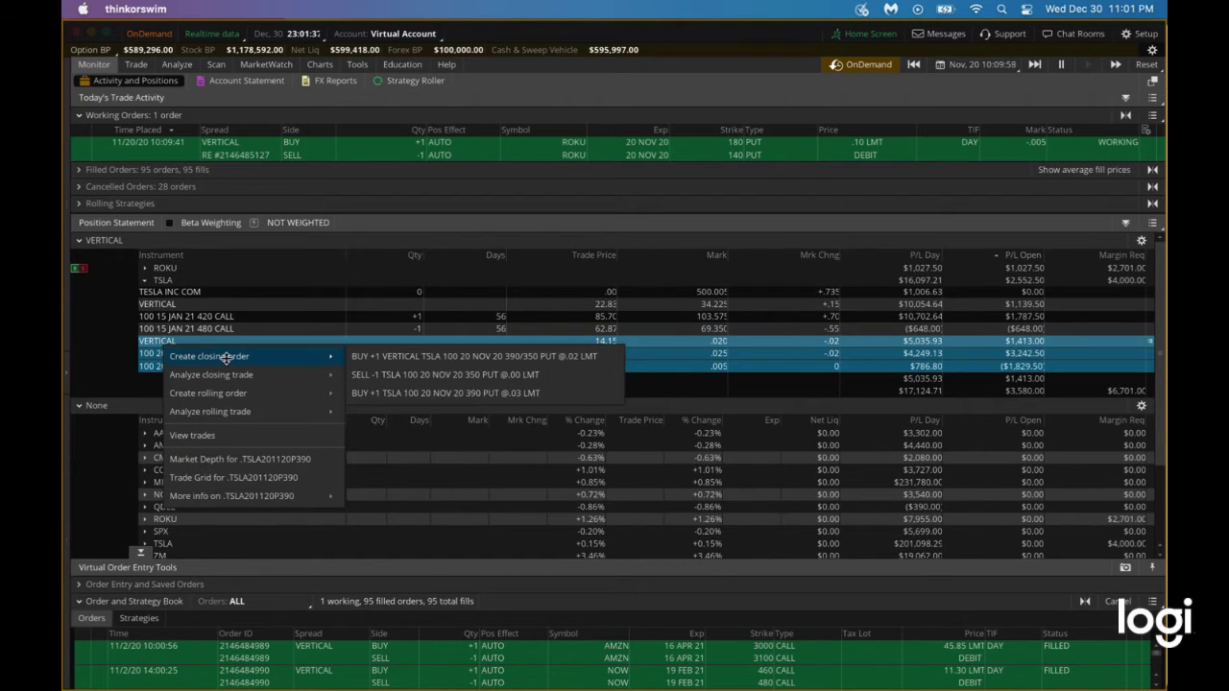
click(388, 358)
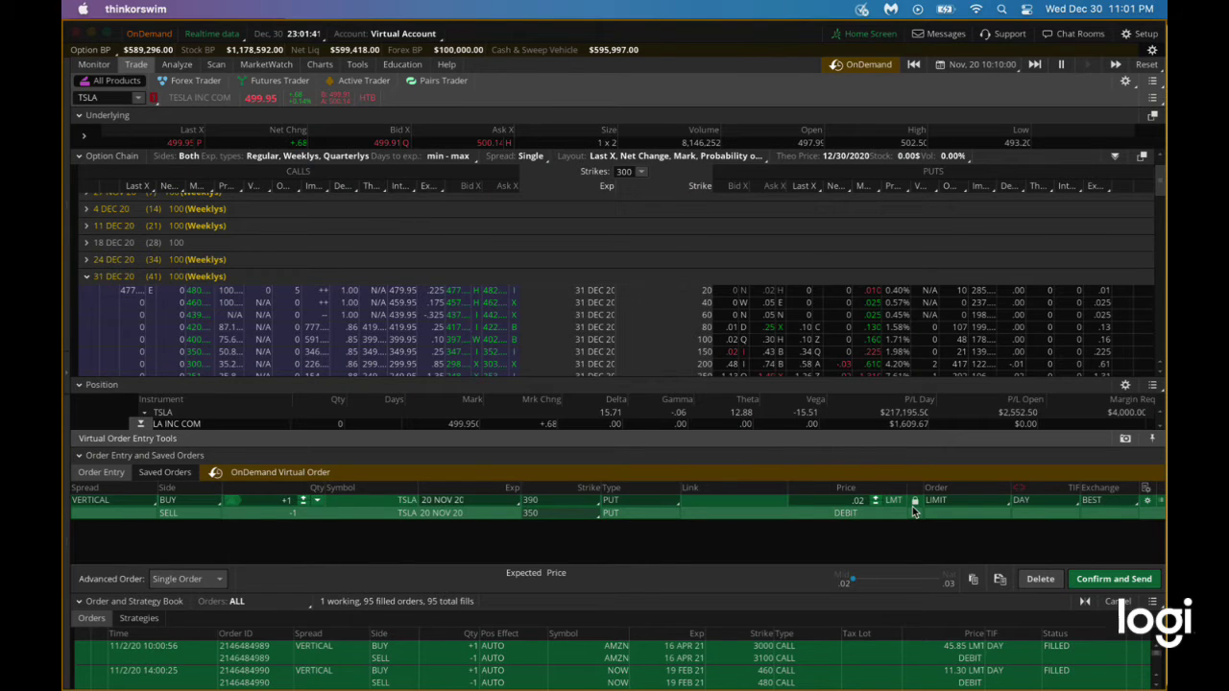
Set the TSLA closing order's limit price to .05, and confirm and send it
click(838, 495)
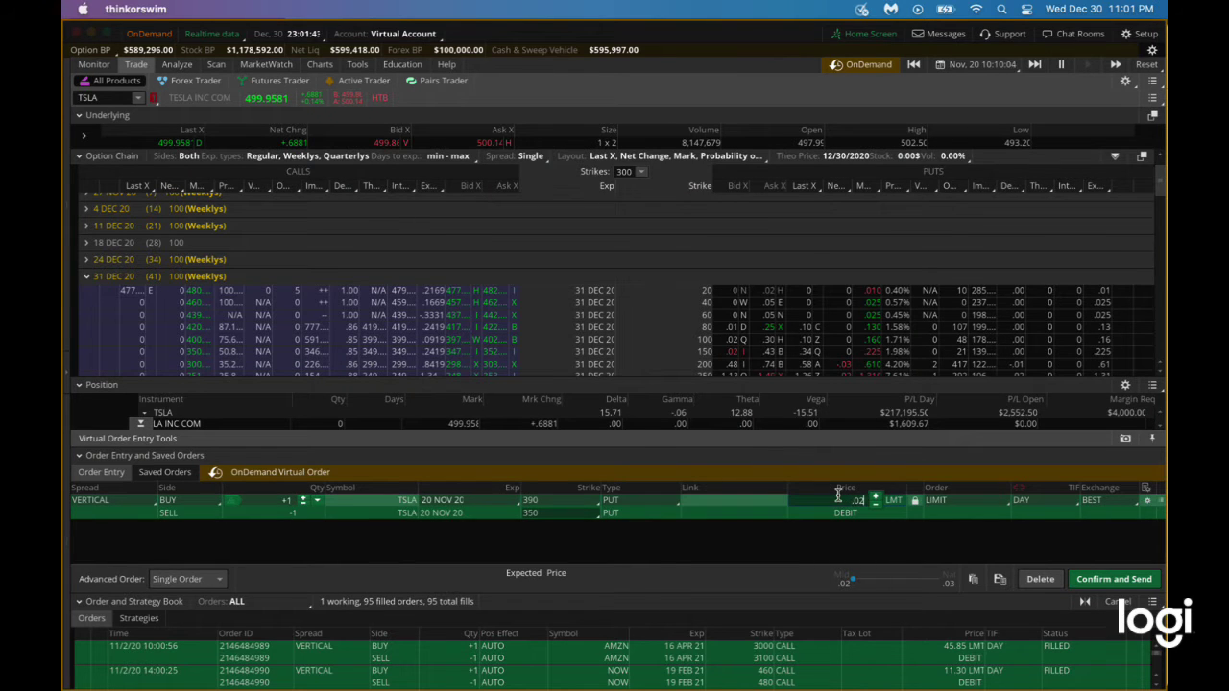
text(5)
key(Return)
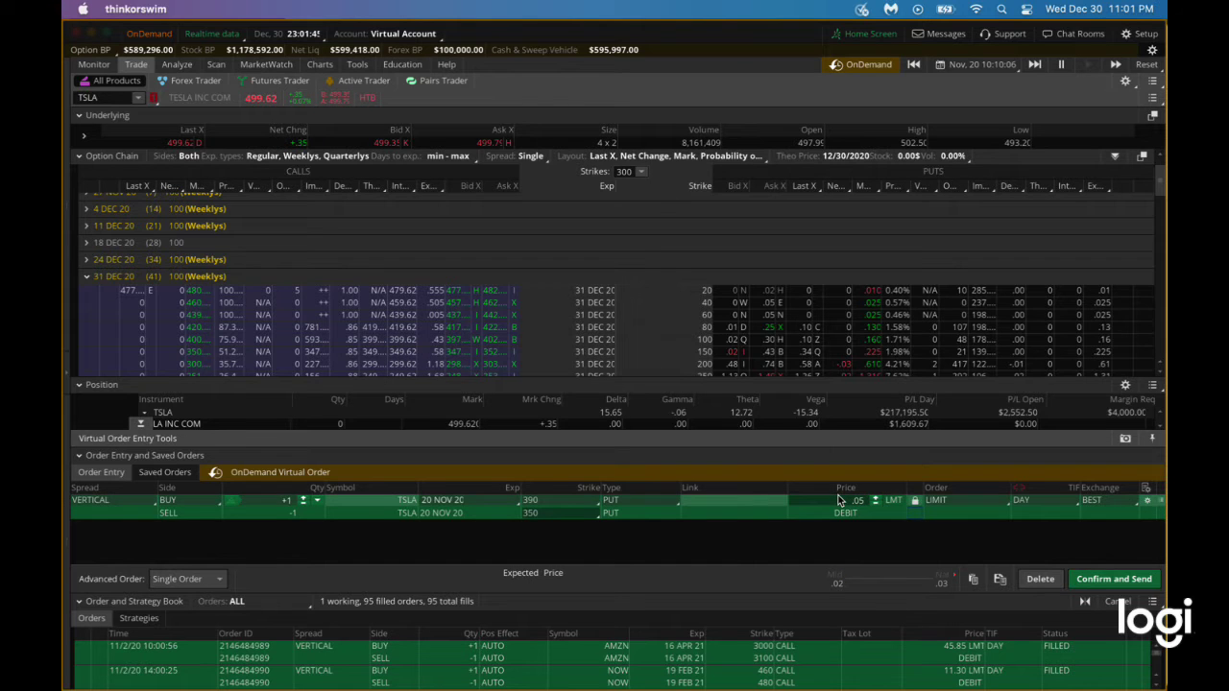
click(1113, 579)
click(1116, 571)
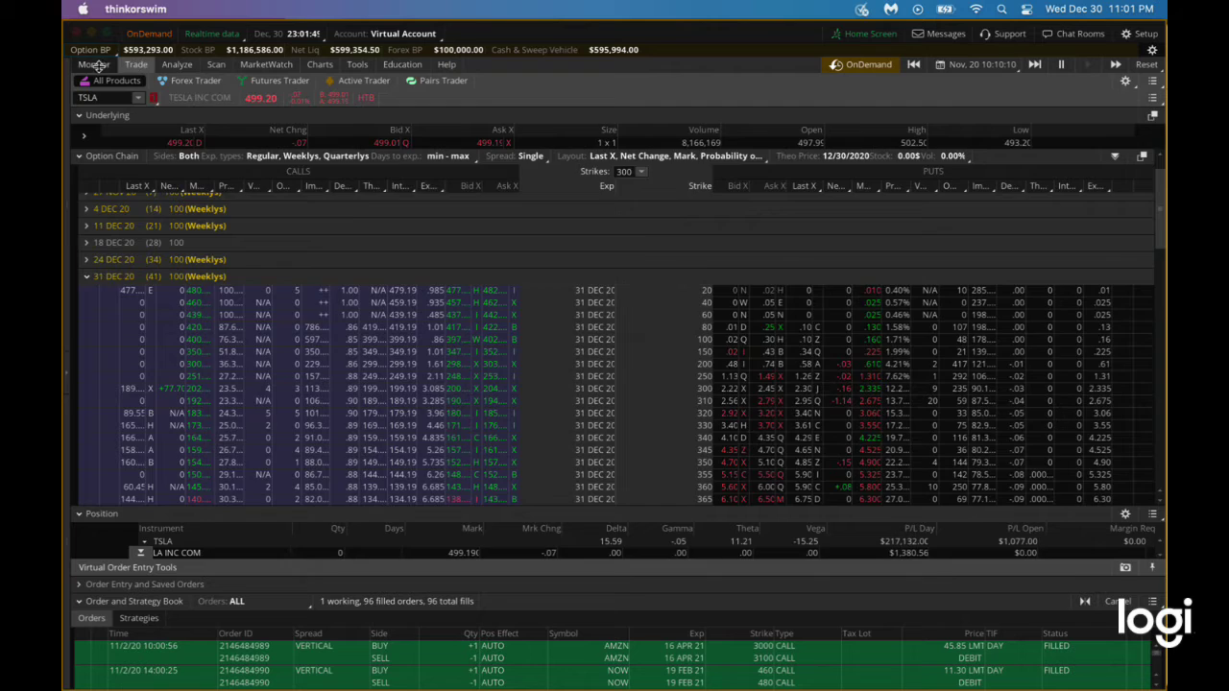
Review the remaining TSLA 15 JAN 21 420/480 call vertical in the monitored positions
click(94, 64)
click(173, 315)
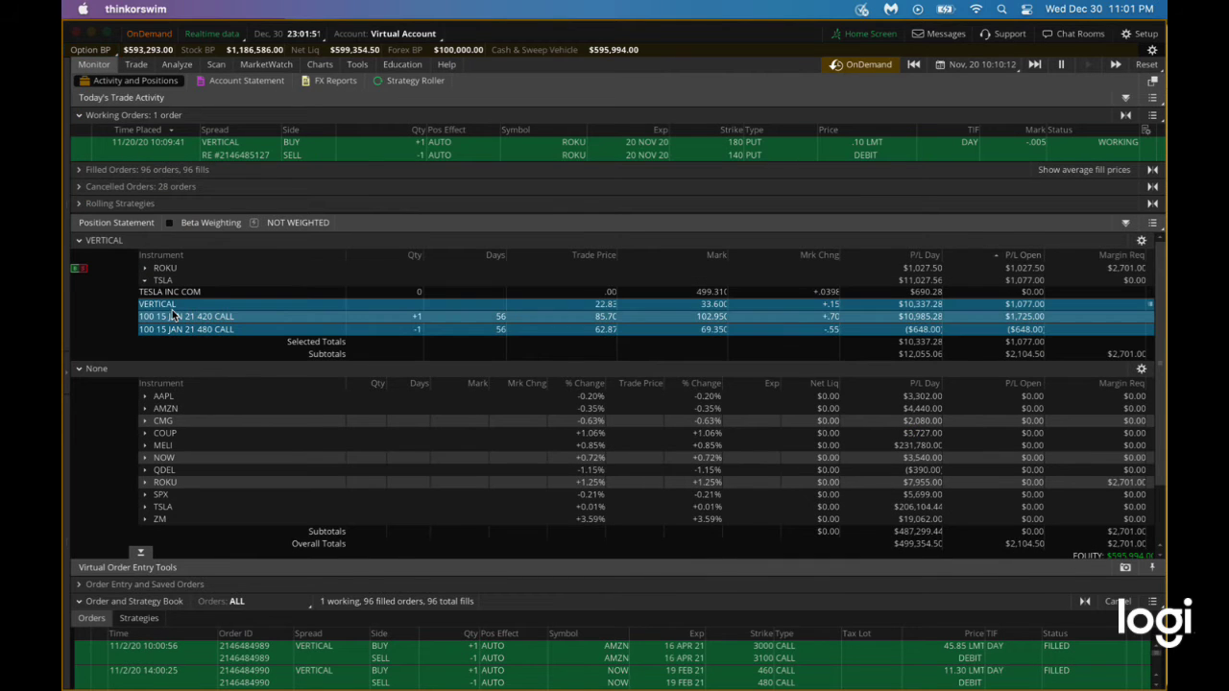
click(173, 315)
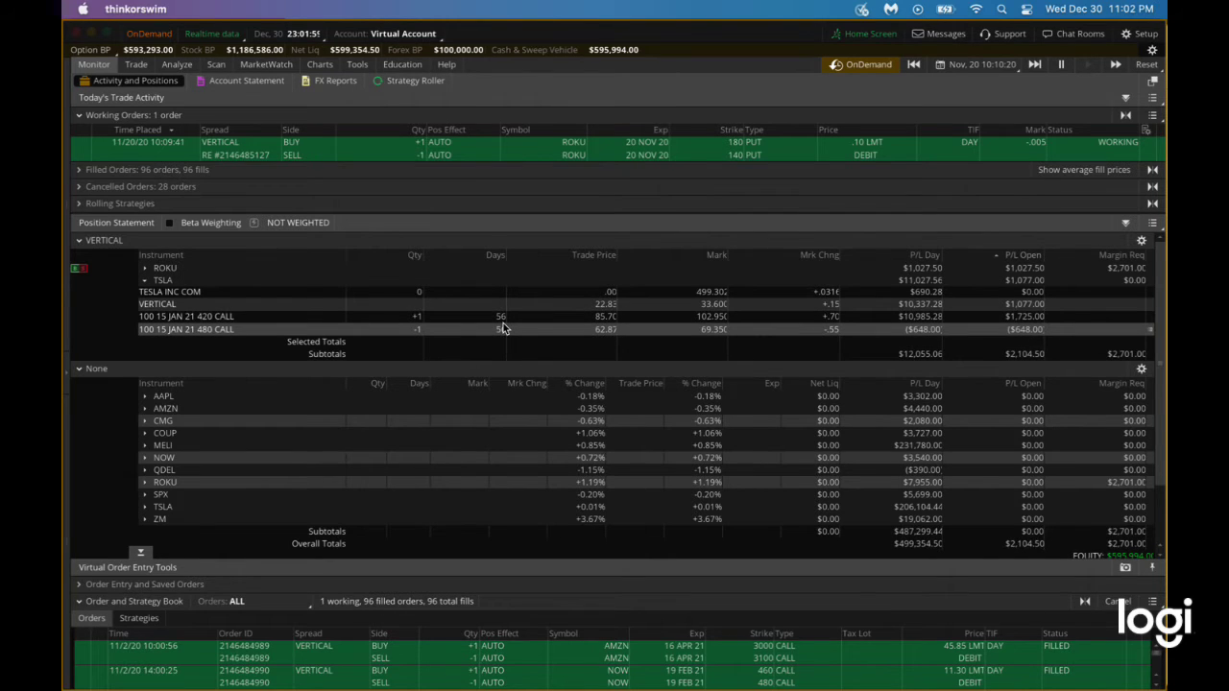
Return to the TSLA option chain and reopen the 31 DEC 20 expiration at the put strikes around 455
mouse_move(136, 63)
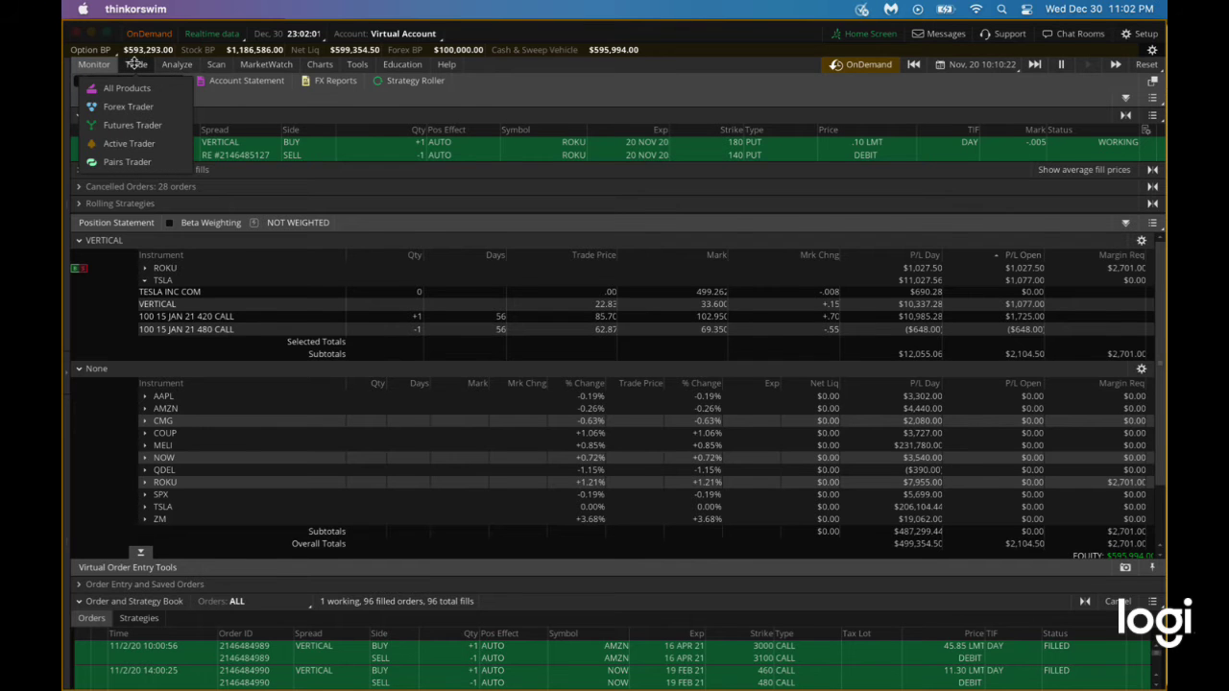
click(135, 64)
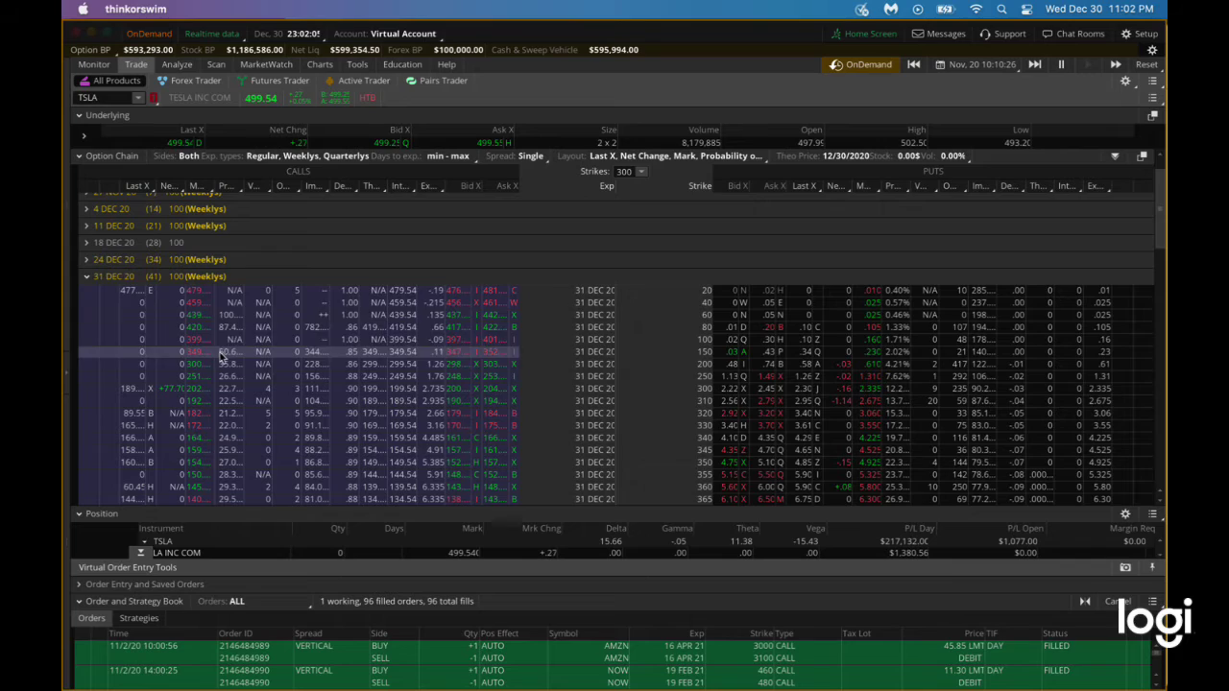
click(86, 276)
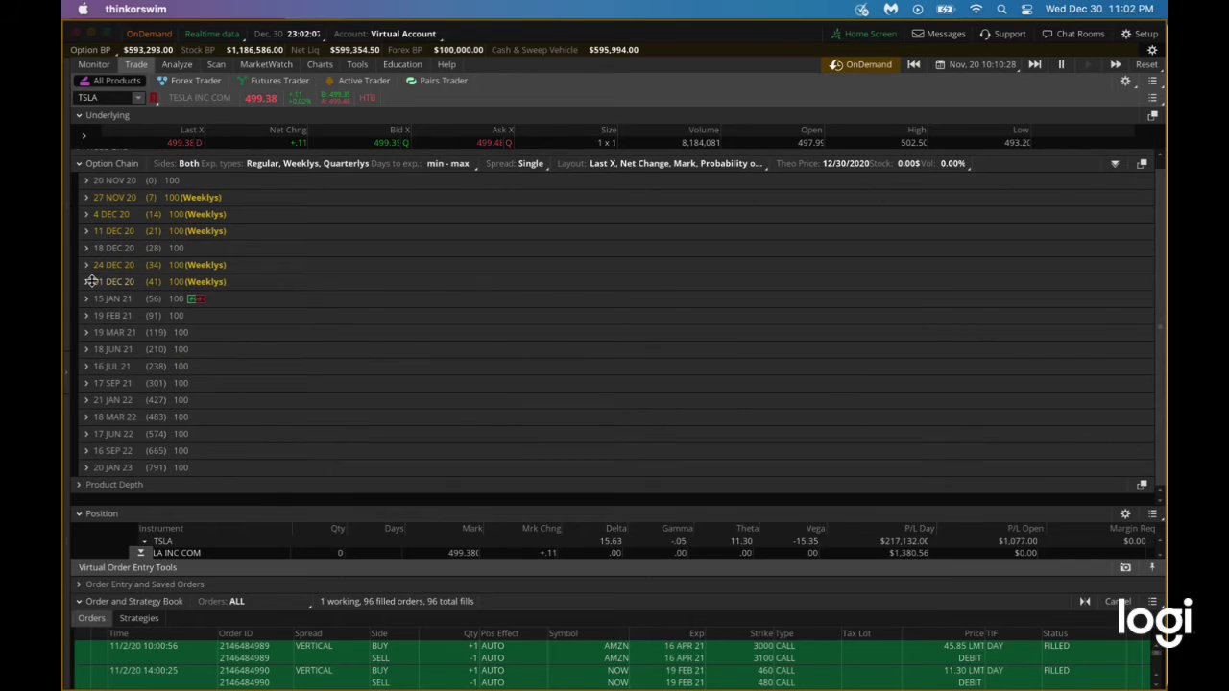
click(88, 282)
scroll(440, 357, down, 3)
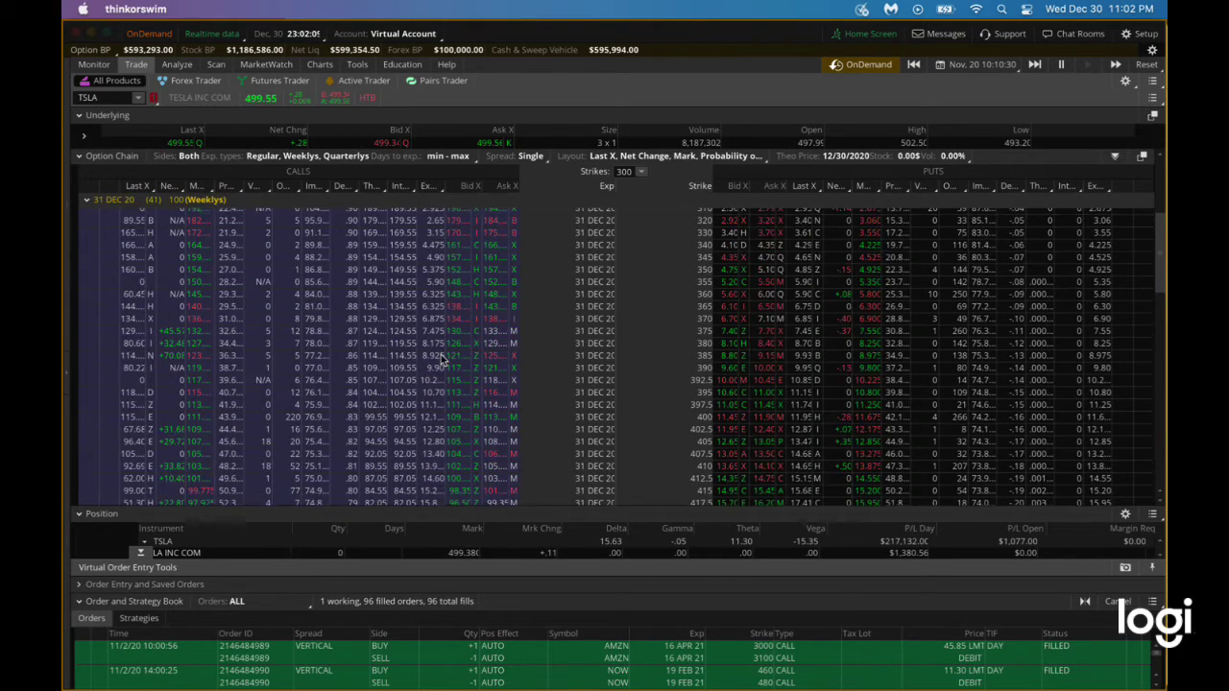
scroll(440, 355, down, 5)
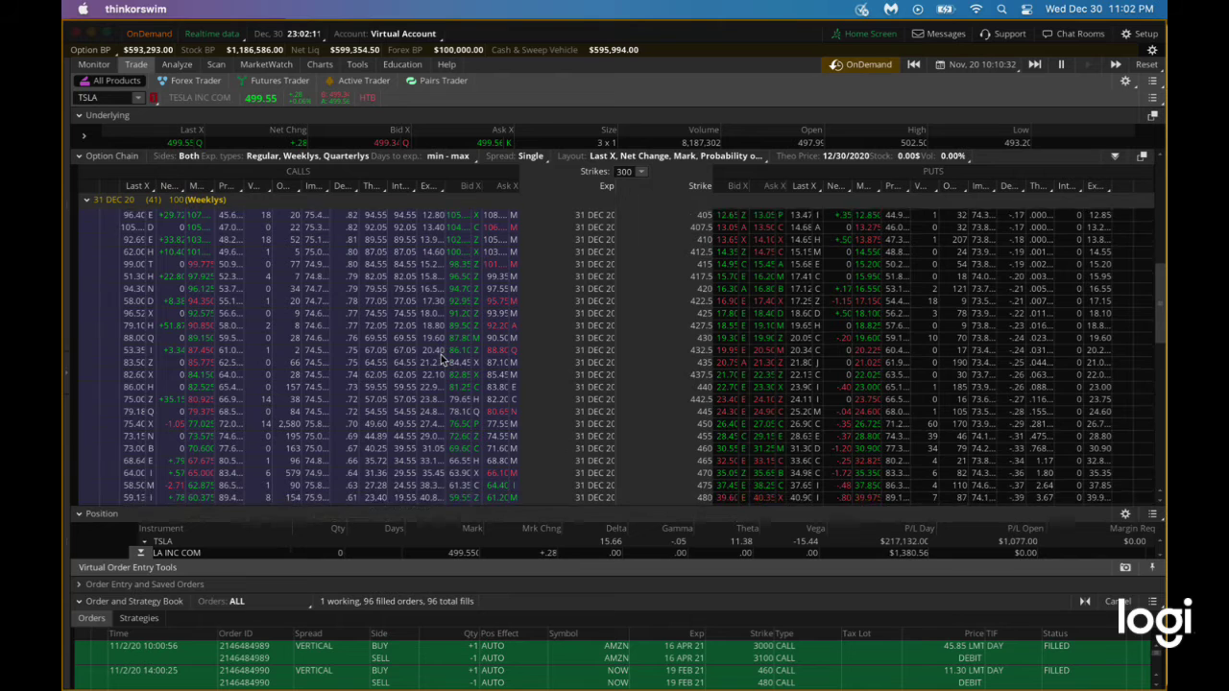
scroll(441, 354, down, 2)
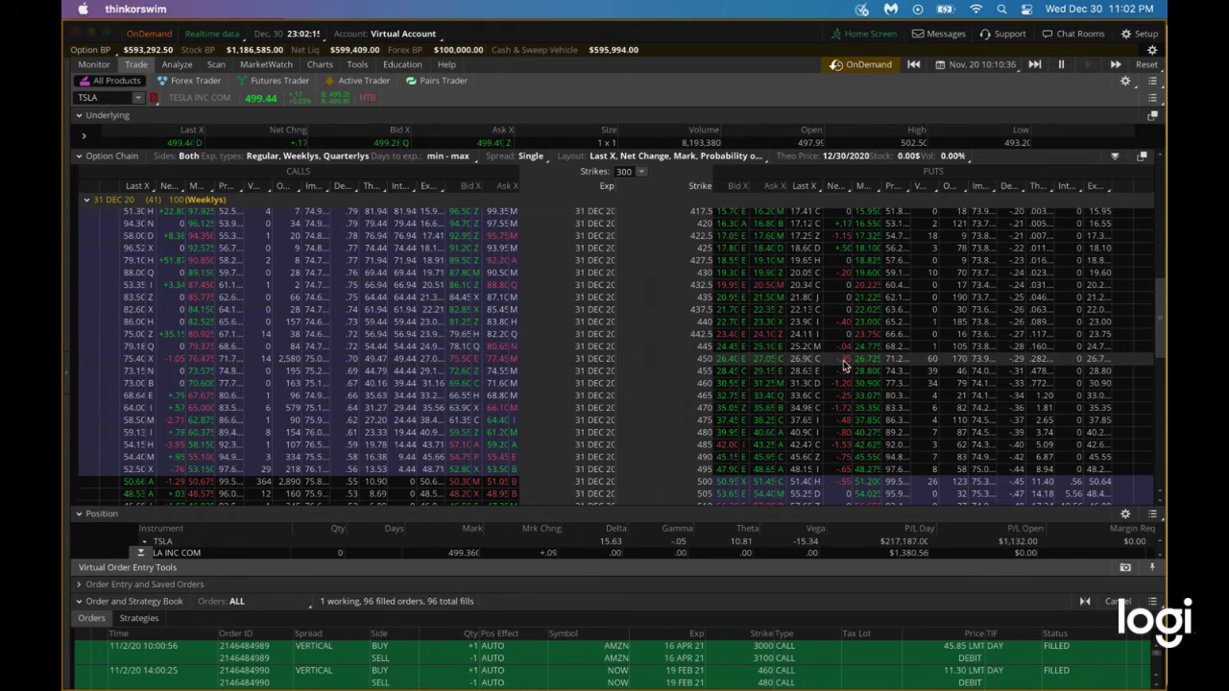
Create a buy order for the TSLA 31 DEC 20 455/400 put vertical at a 16.95 limit, and confirm and send it
right_click(736, 380)
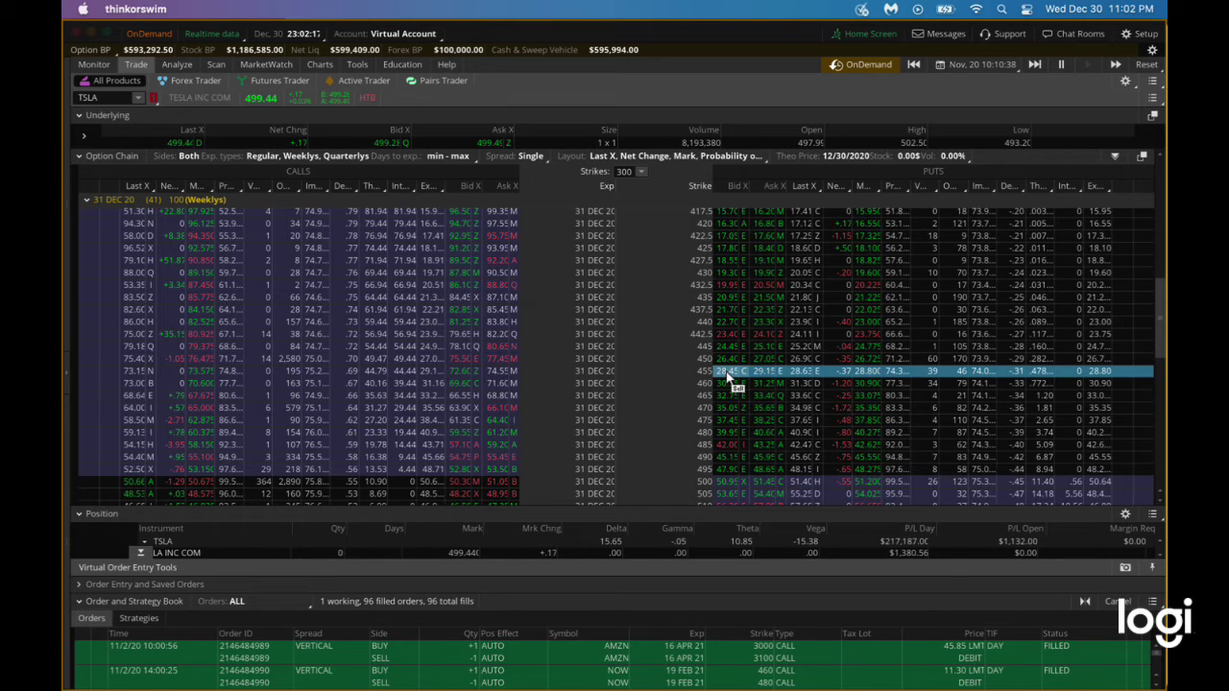
mouse_move(761, 386)
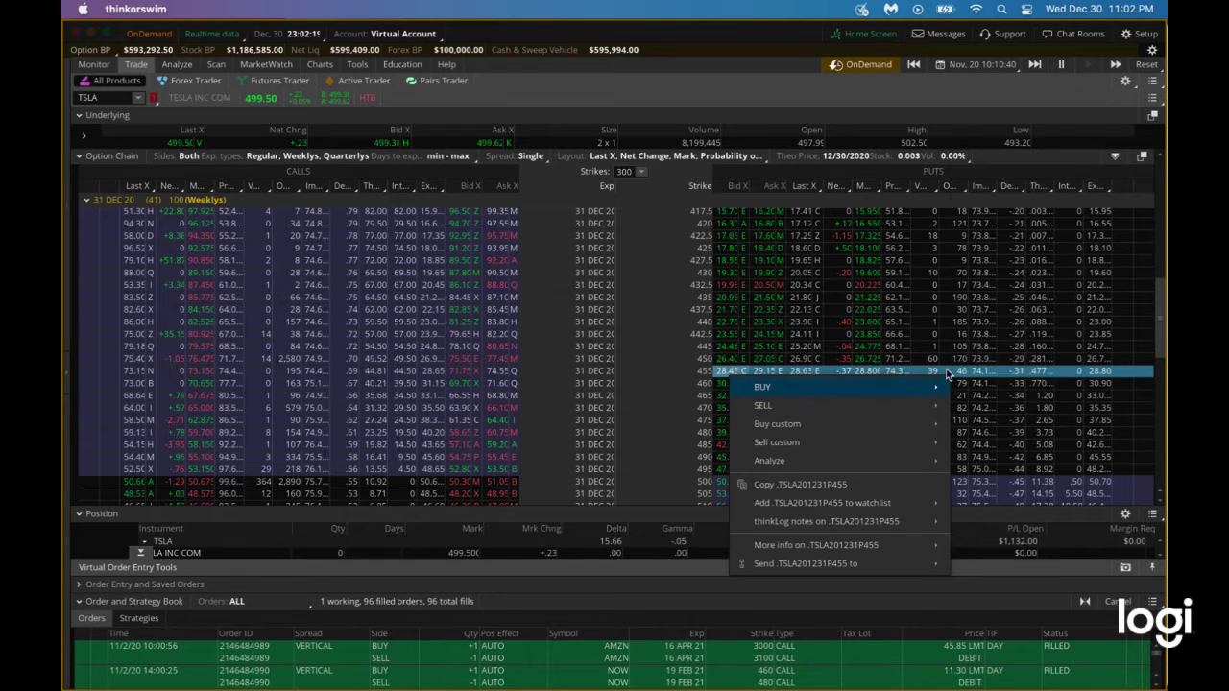
click(979, 106)
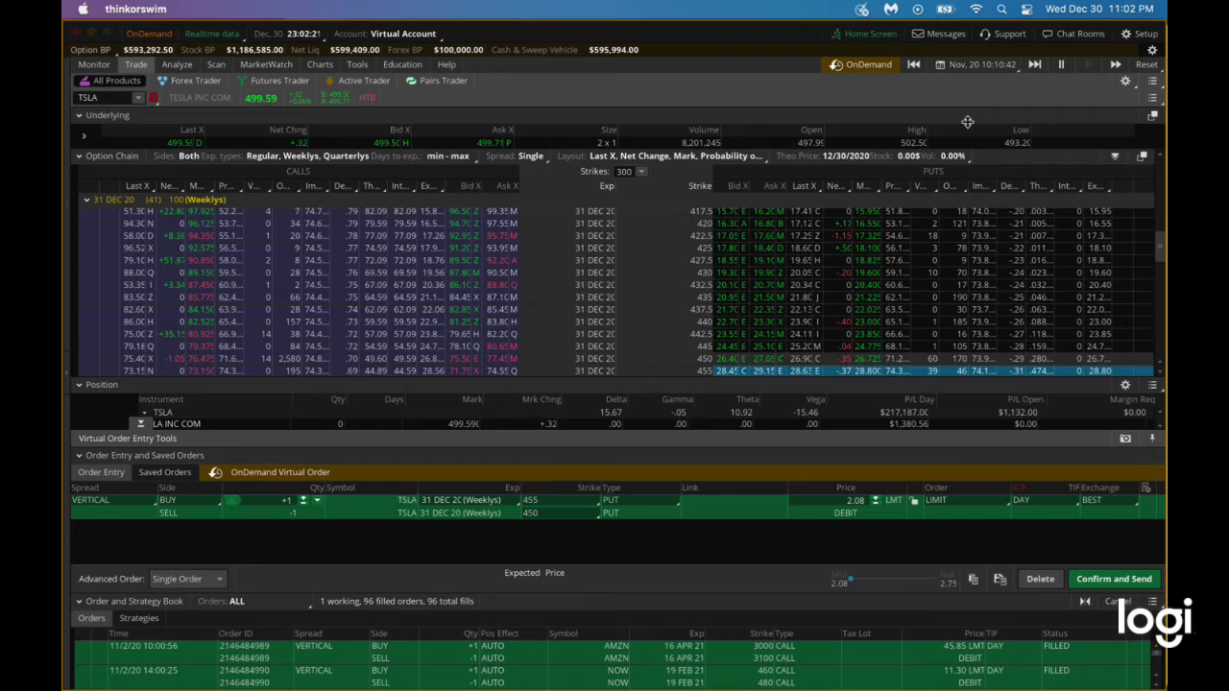
click(561, 515)
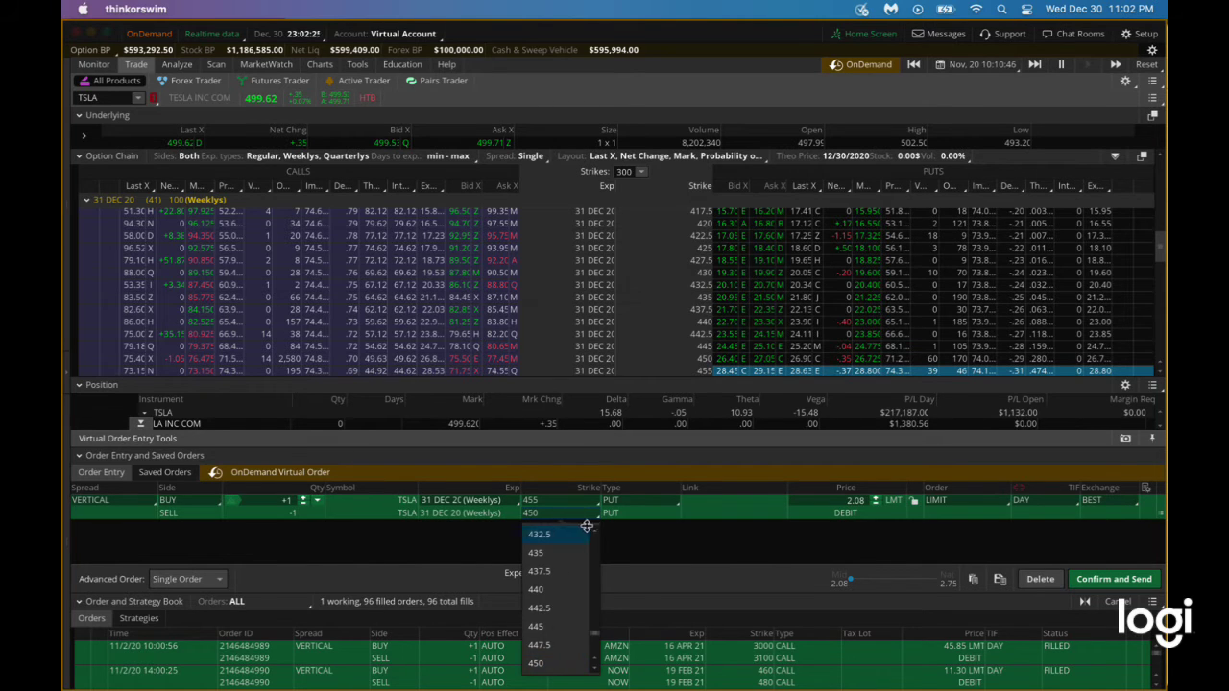
scroll(586, 528, up, 3)
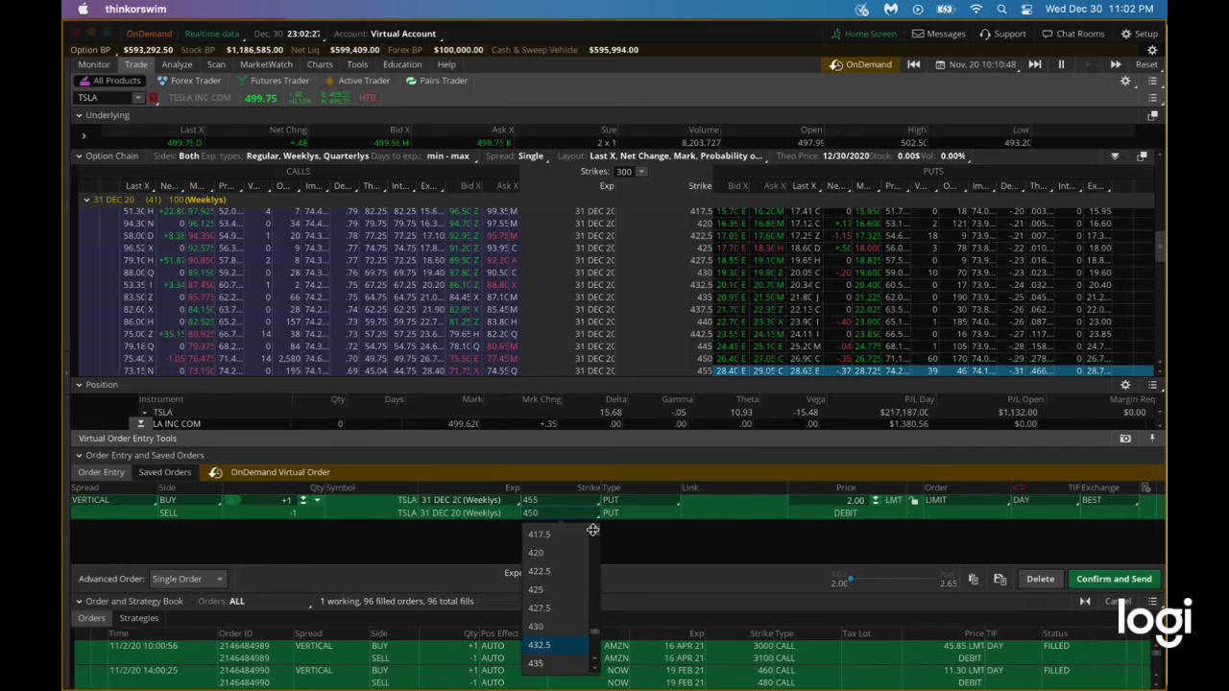
scroll(594, 530, up, 3)
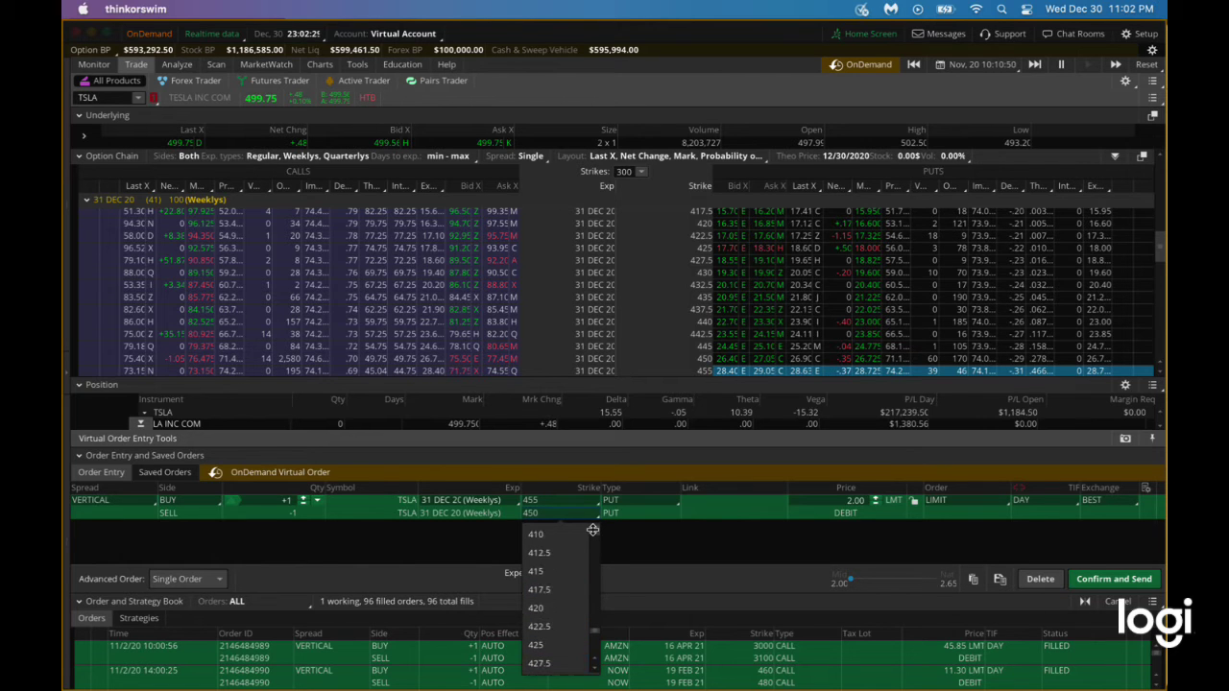
scroll(594, 530, up, 2)
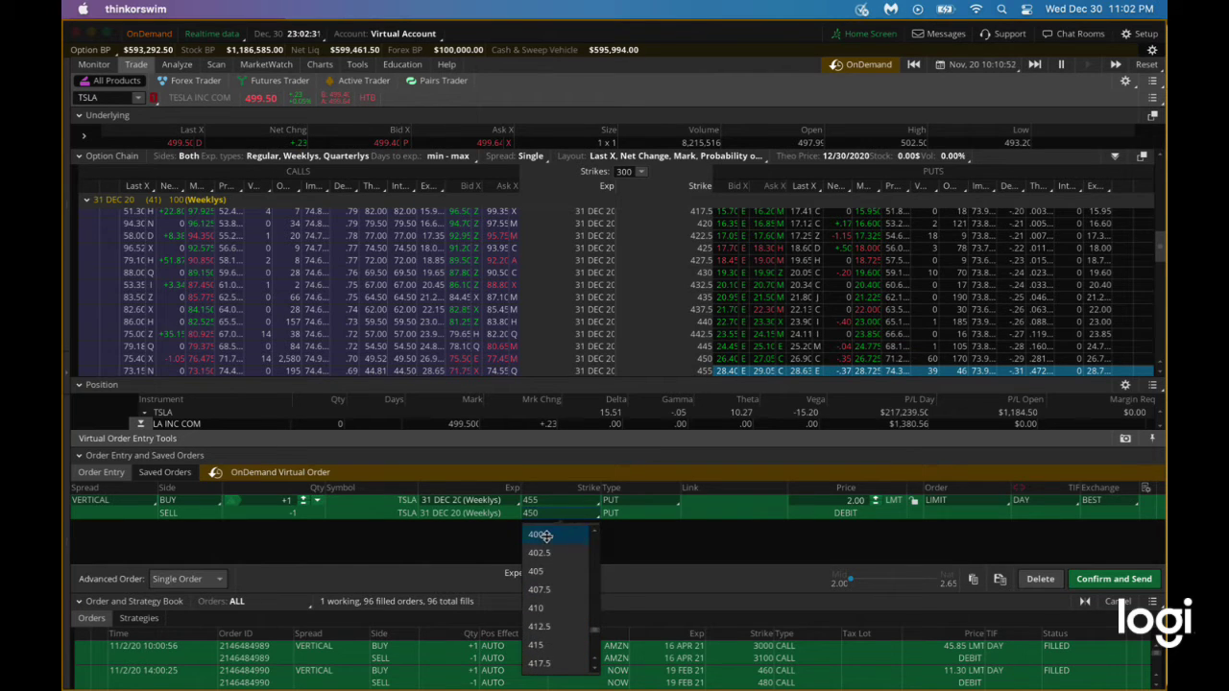
click(543, 535)
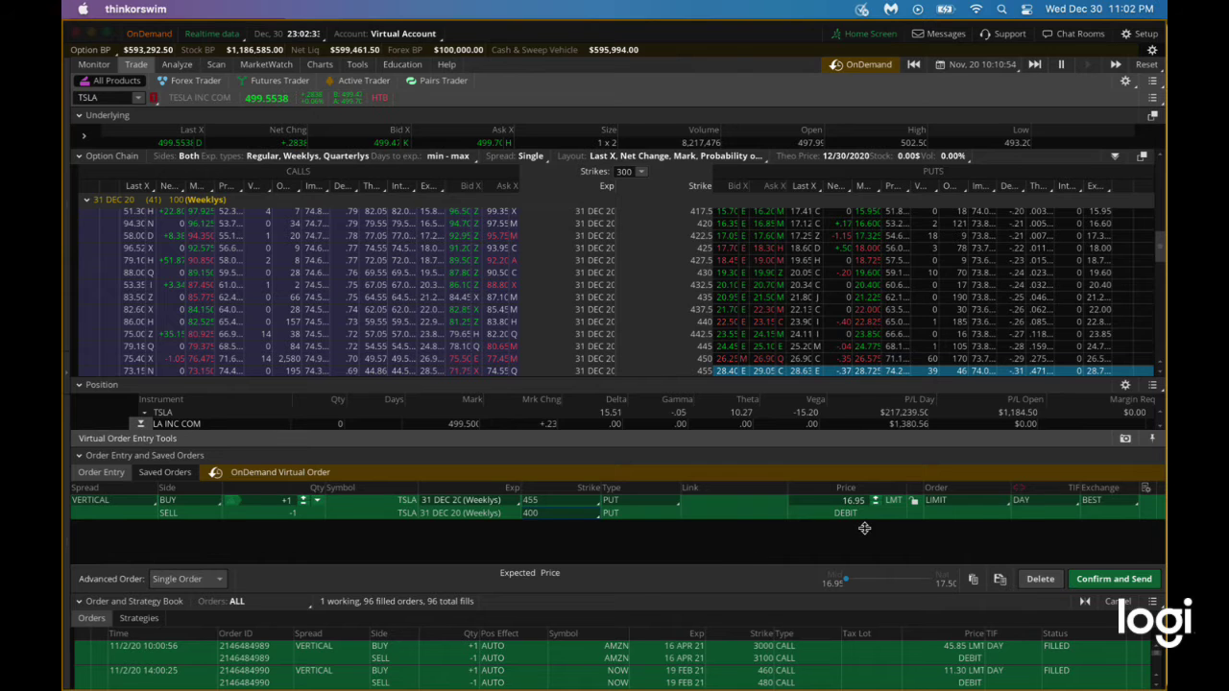
click(1102, 581)
click(1105, 581)
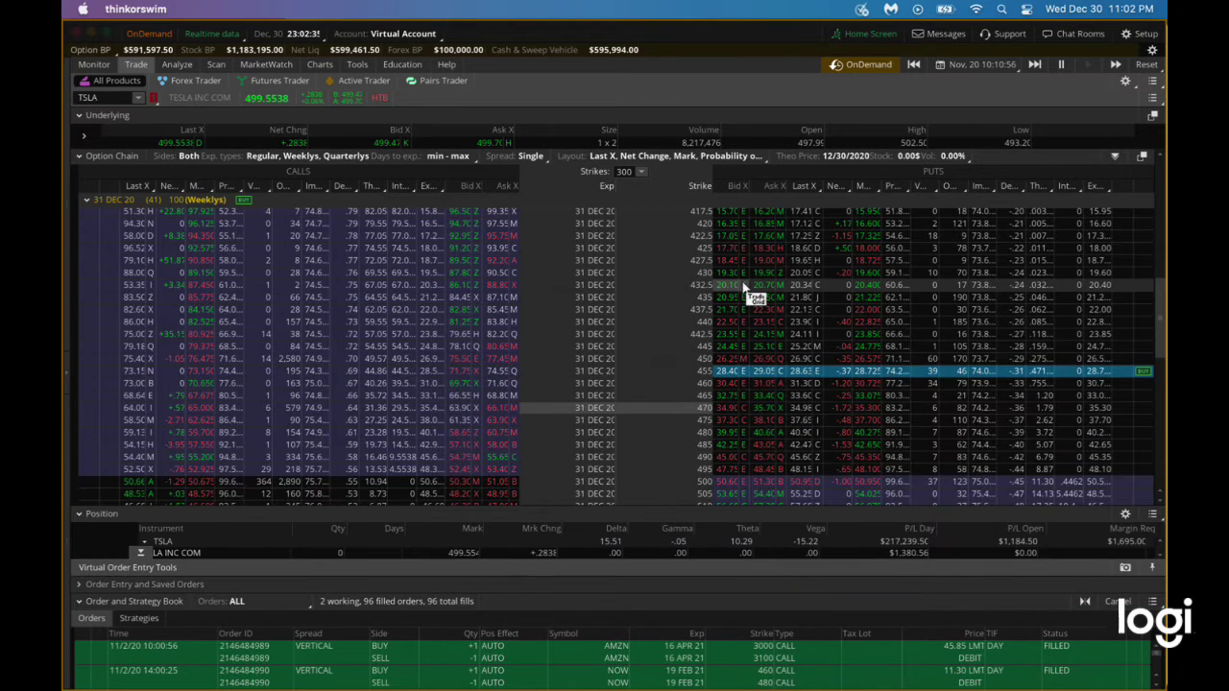
Cancel the working TSLA 31 DEC 20 455/400 put vertical buy order from the monitored orders
click(96, 64)
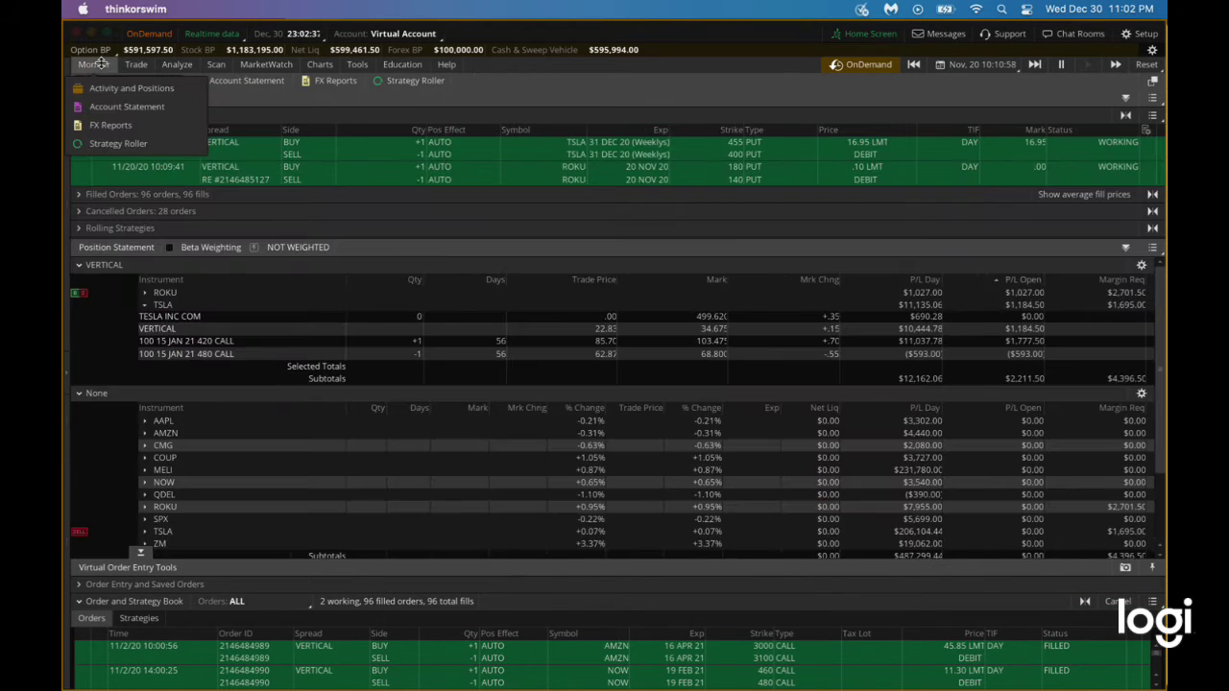
right_click(715, 146)
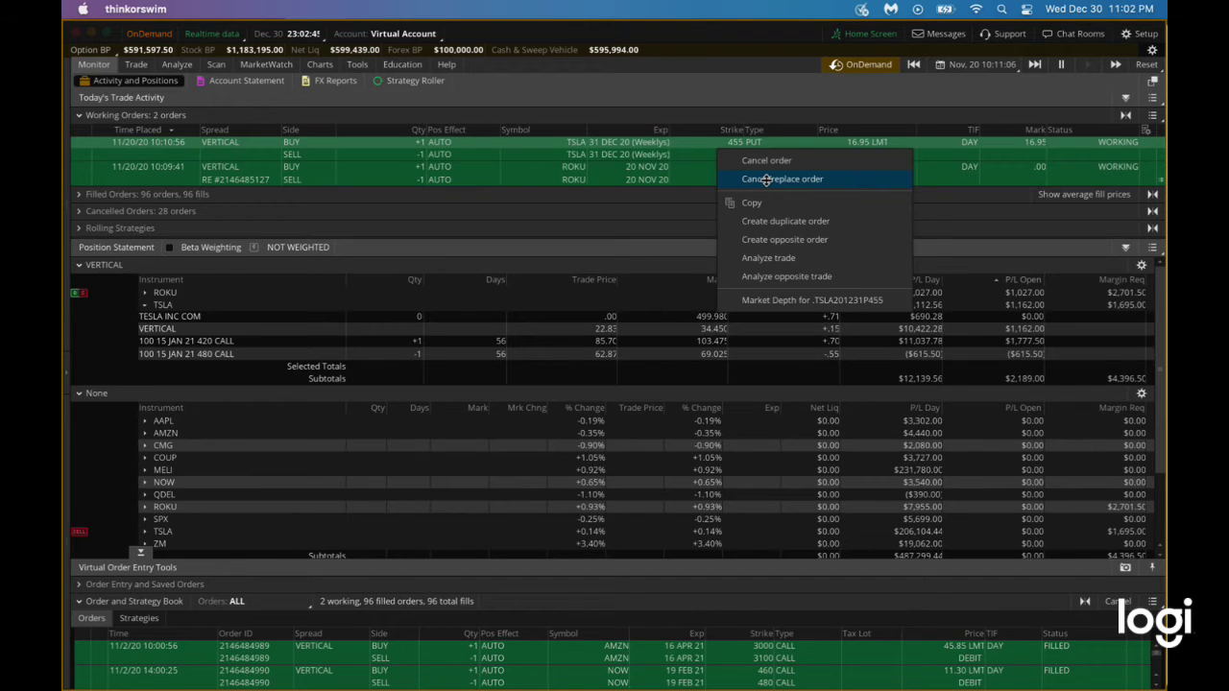
click(693, 143)
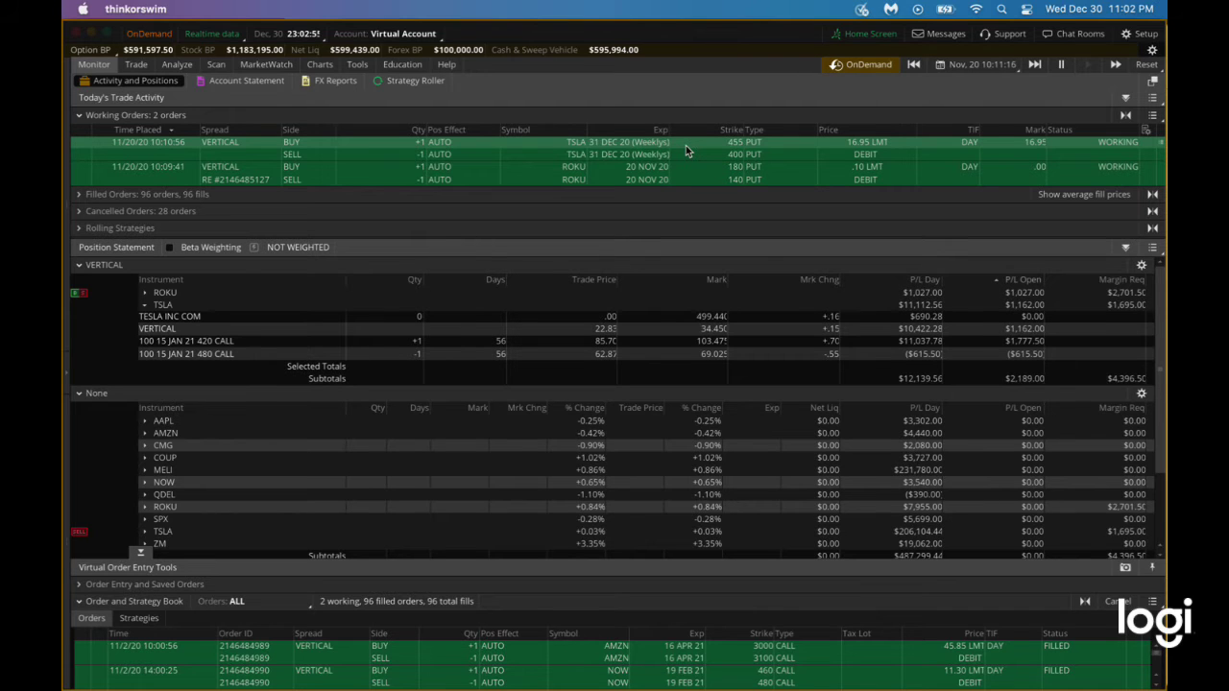
right_click(688, 150)
click(718, 166)
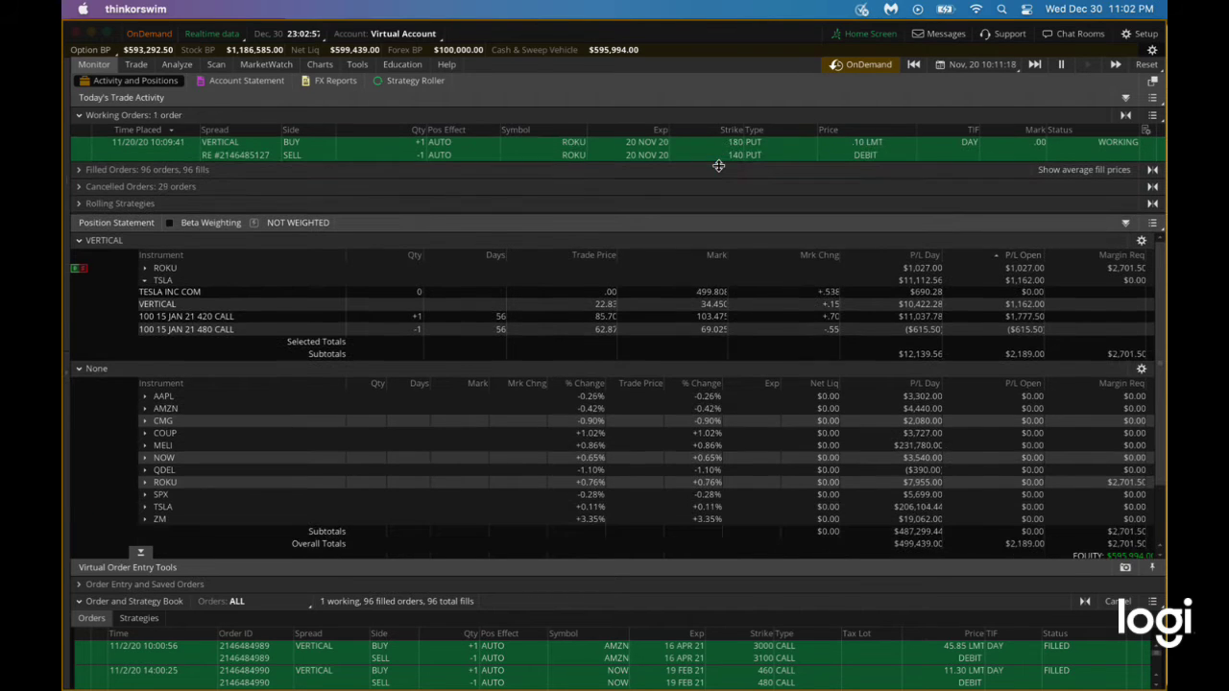
Create a sell order for the TSLA 31 DEC 20 455/400 put vertical at a 16.90 limit credit, and confirm and send it
click(136, 65)
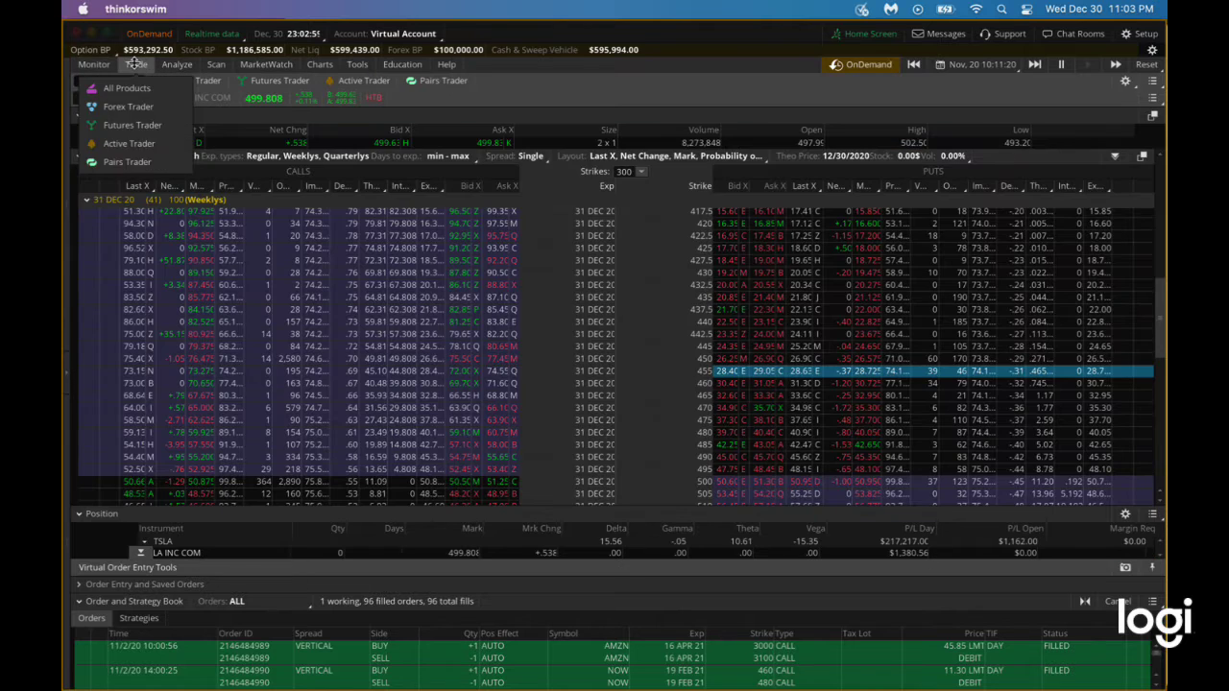
right_click(733, 374)
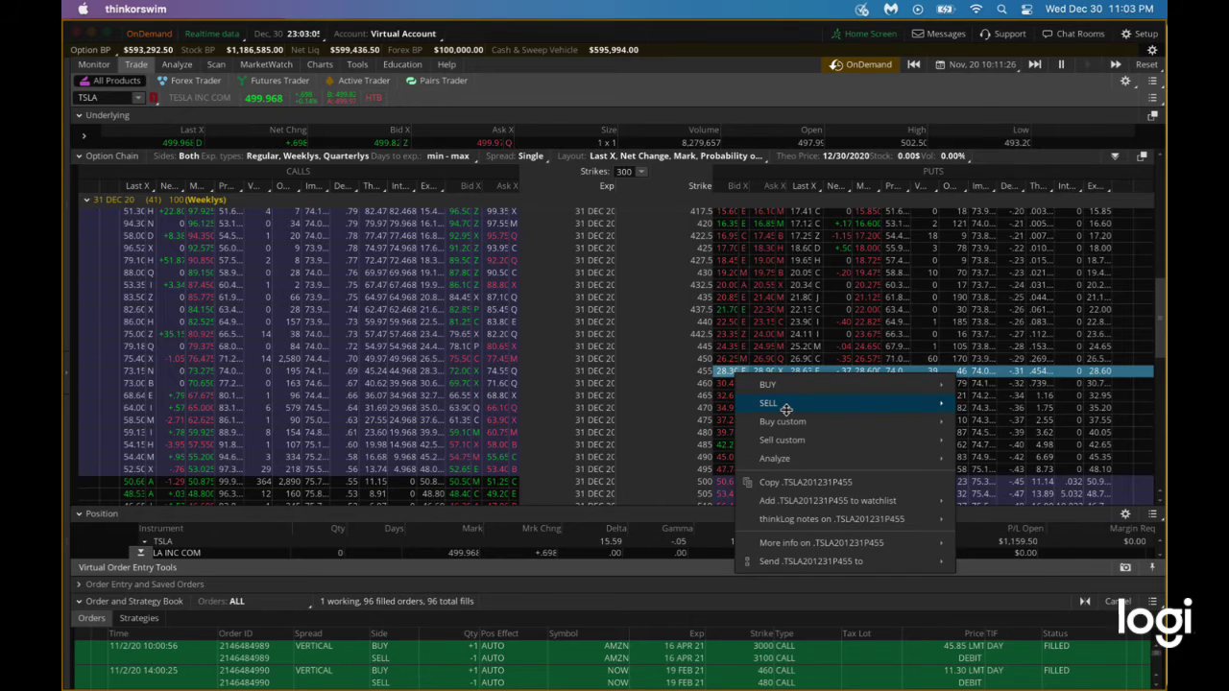
mouse_move(905, 403)
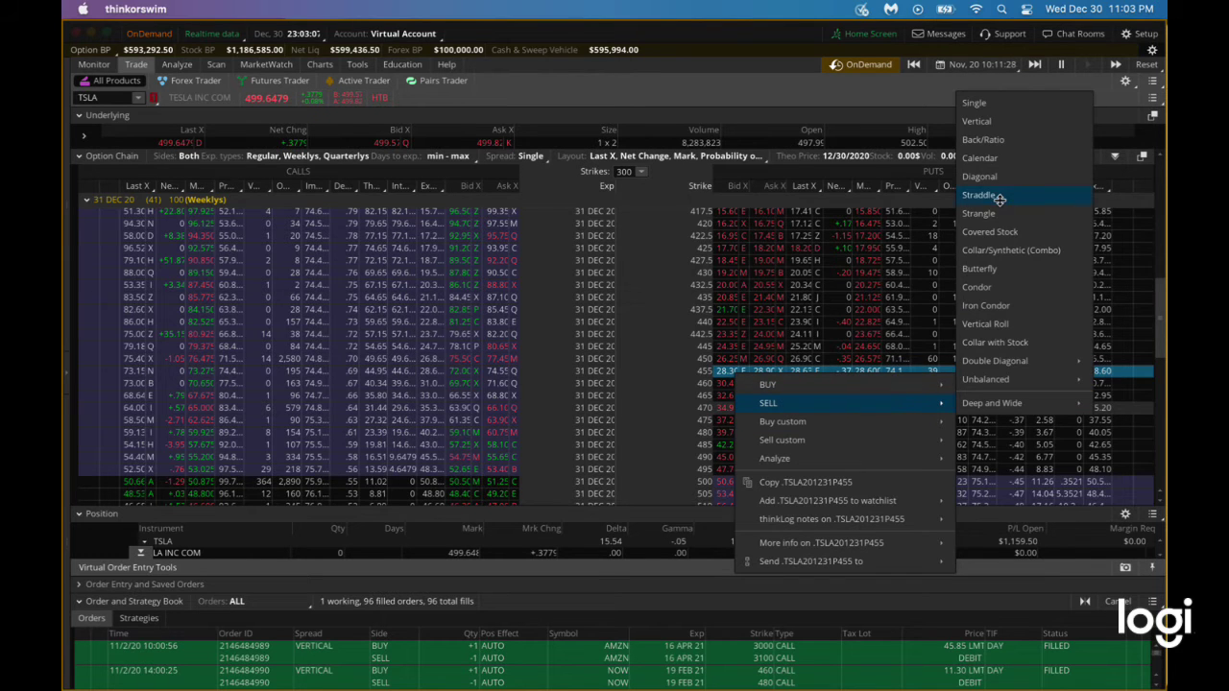
click(978, 121)
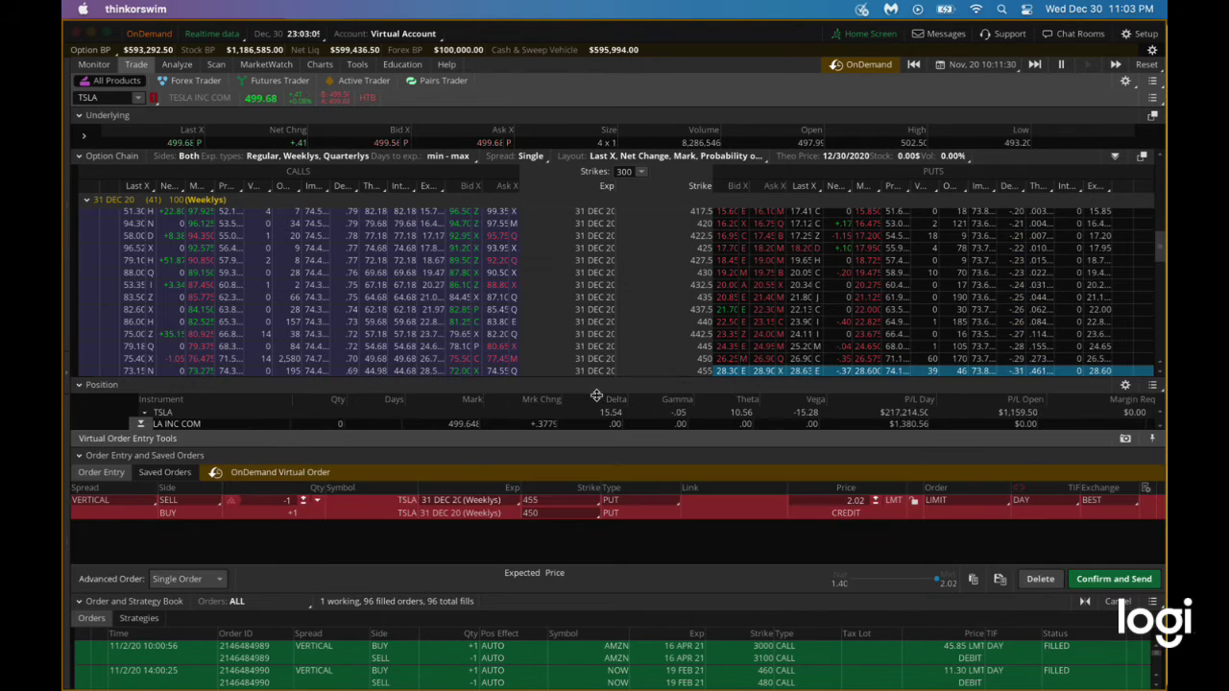
click(574, 514)
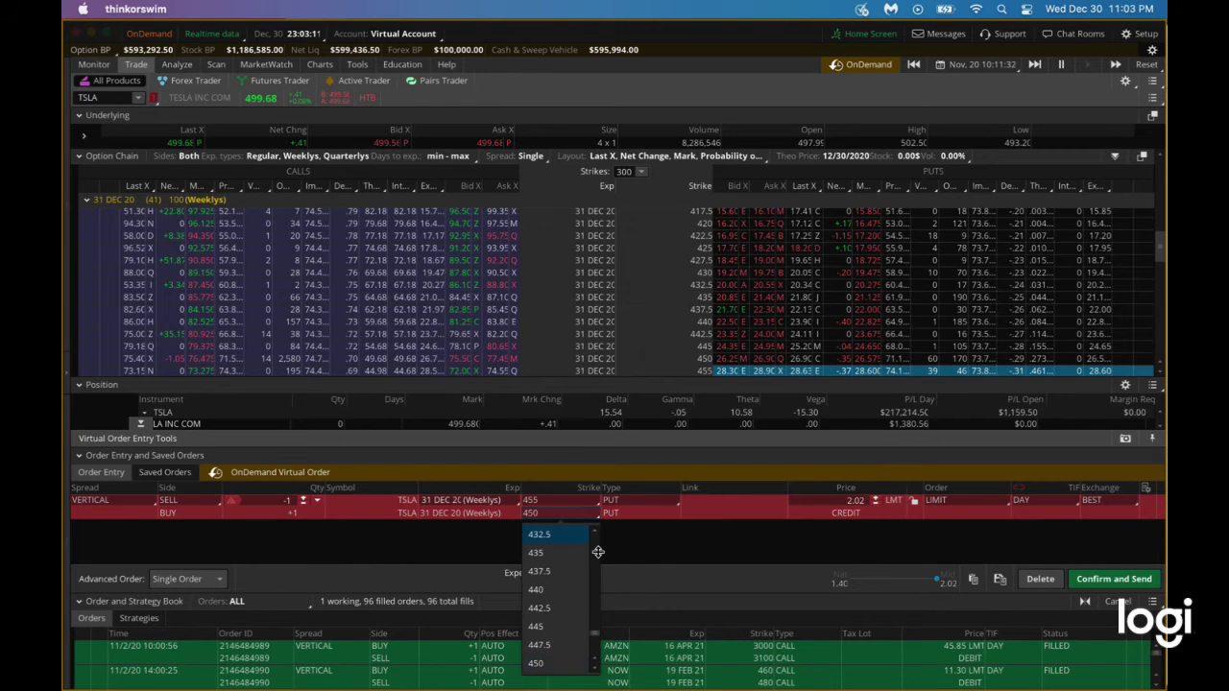
scroll(593, 530, up, 3)
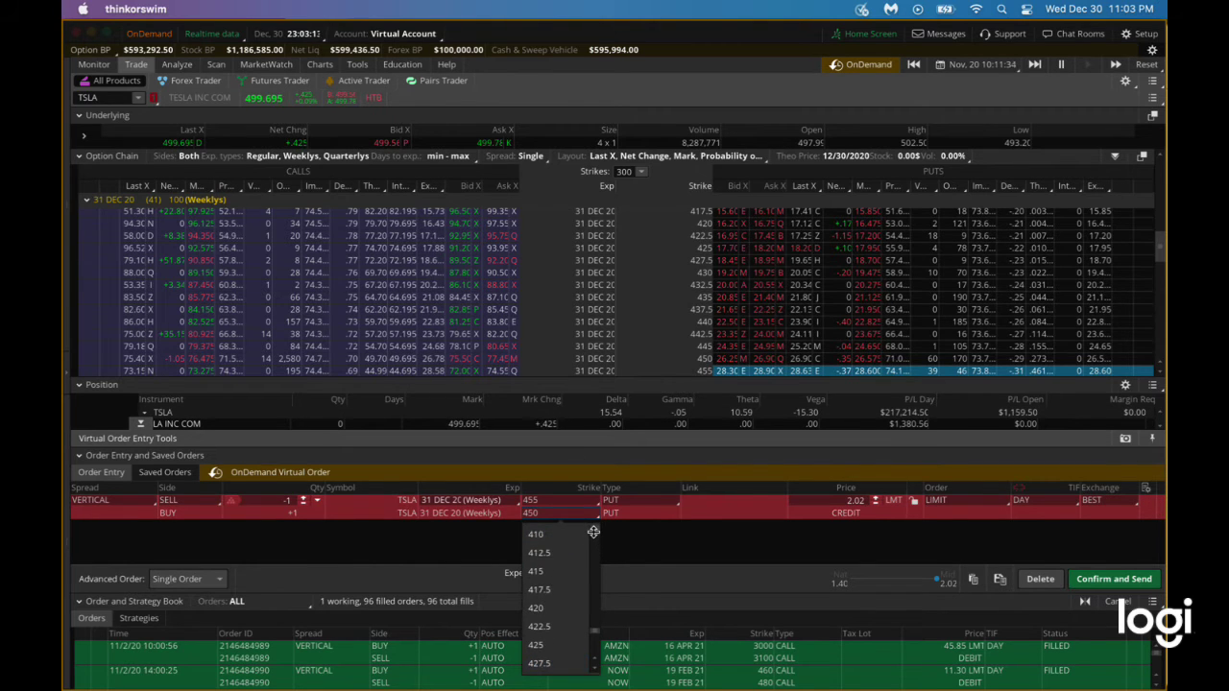
scroll(590, 537, up, 3)
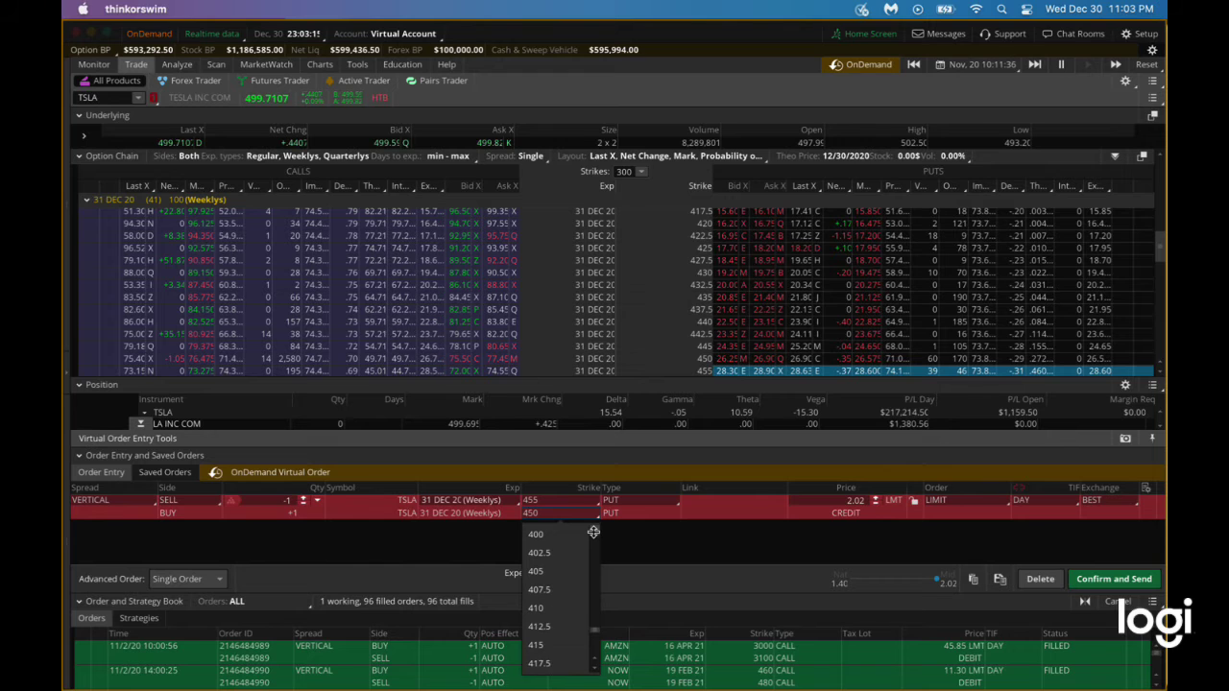
click(551, 533)
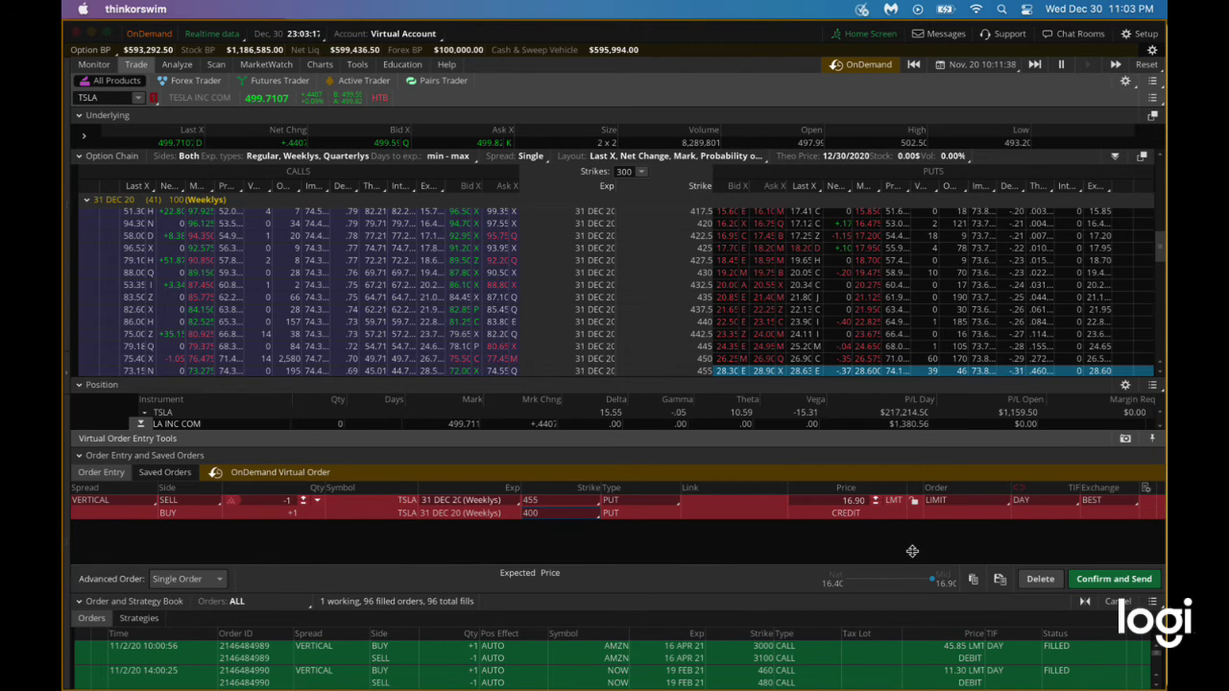
click(1111, 579)
click(1116, 570)
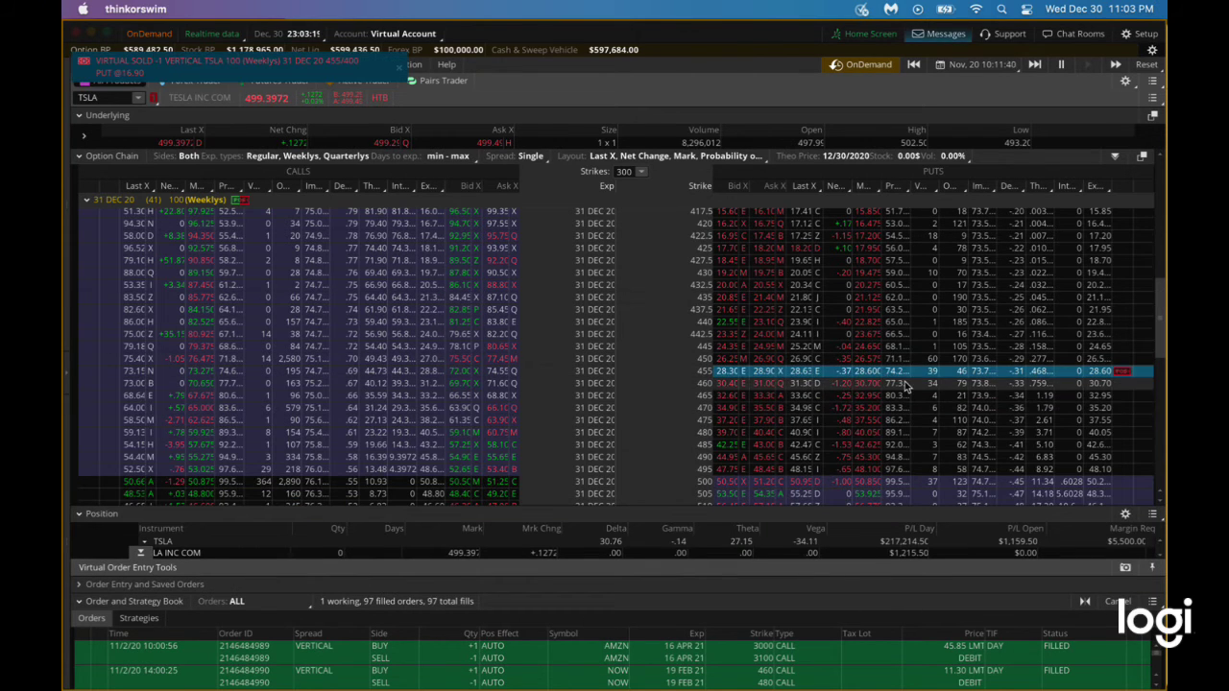
click(398, 67)
Check the new put vertical in the monitored positions and move the OnDemand simulation date to December 24, 2020
click(94, 64)
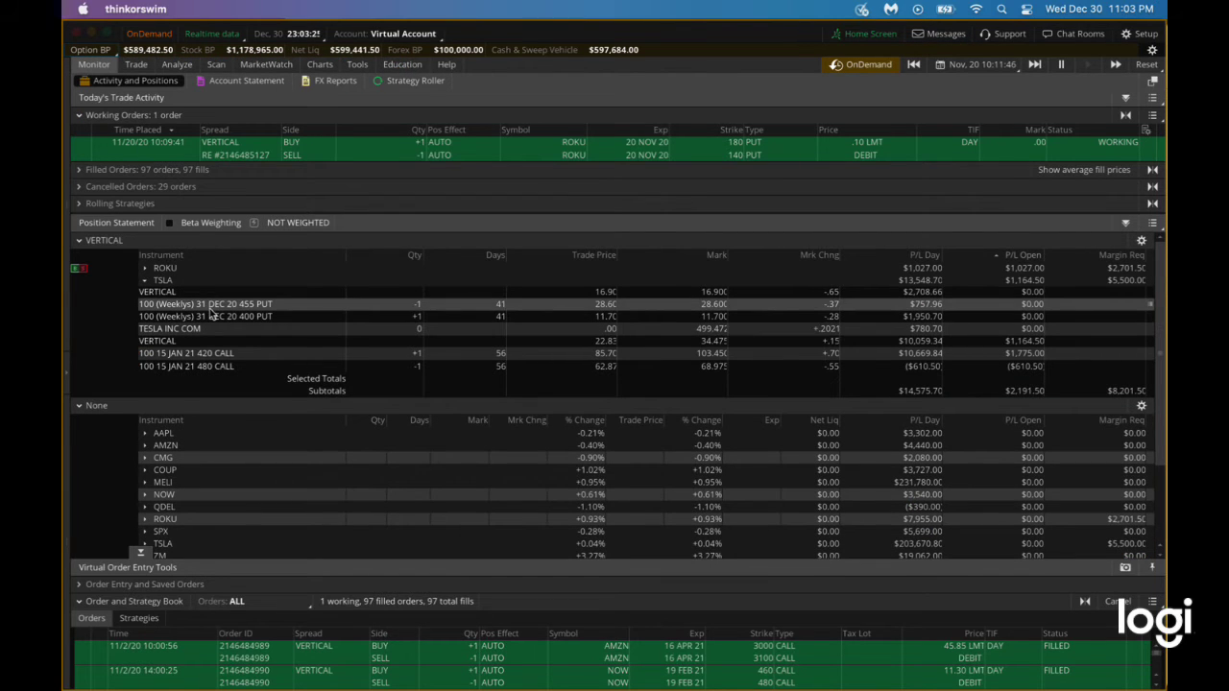
click(997, 64)
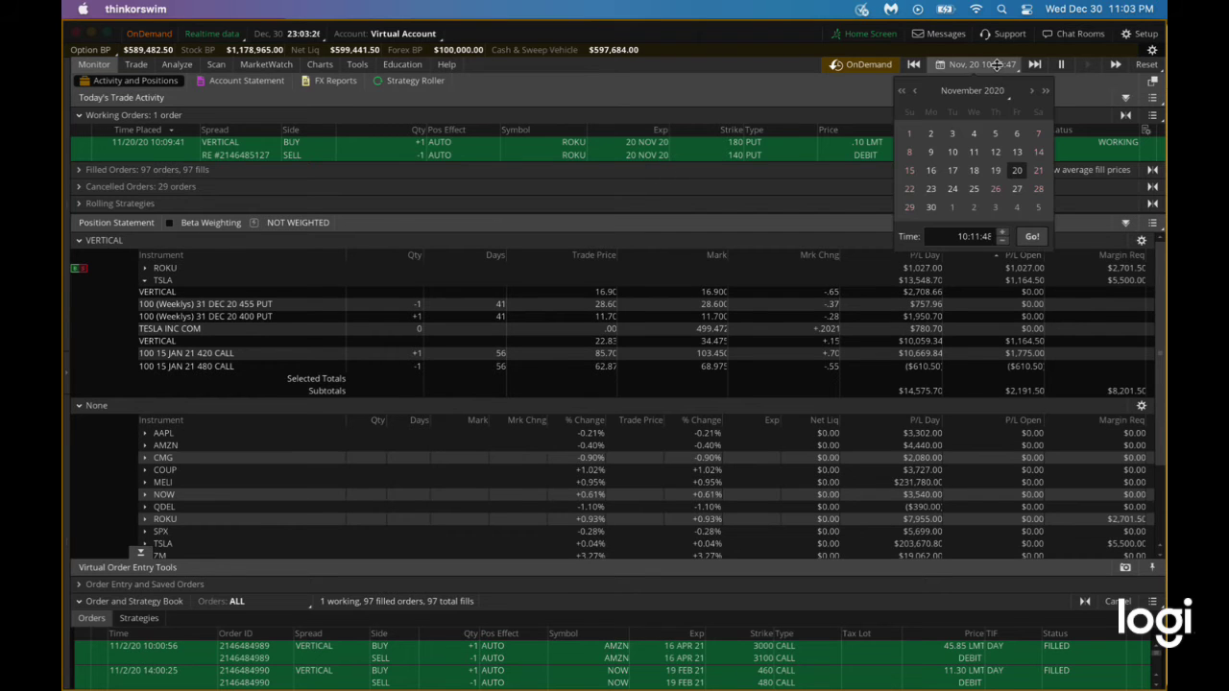
click(1031, 92)
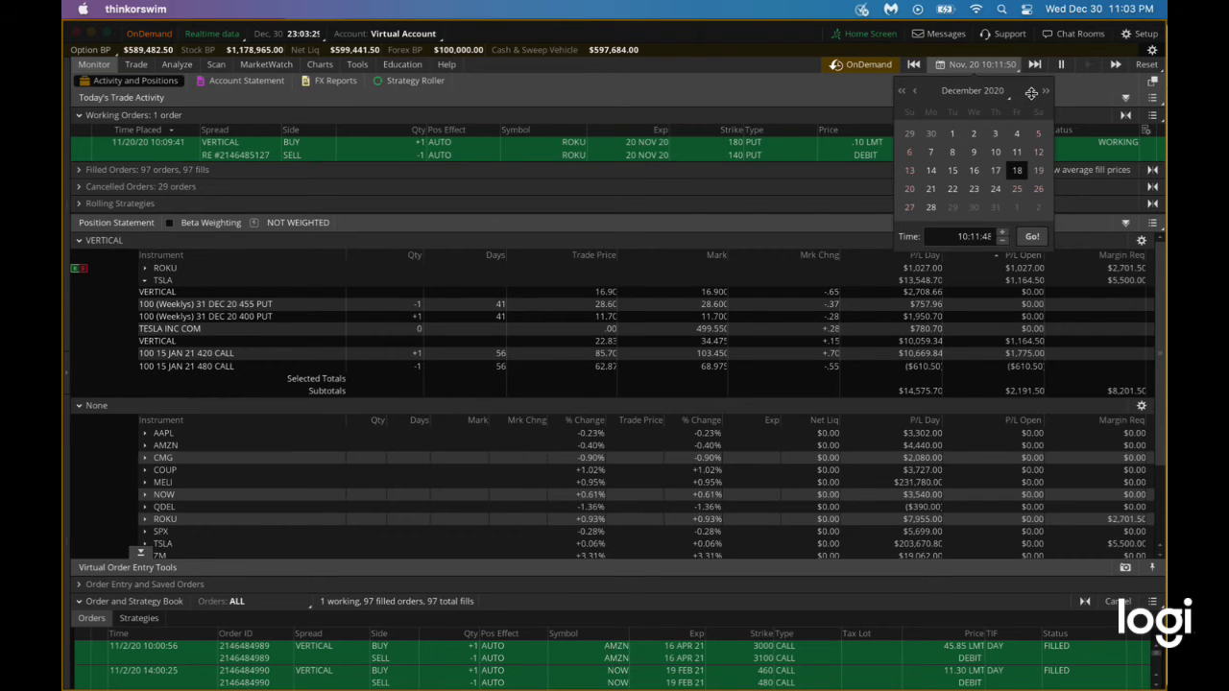
click(996, 188)
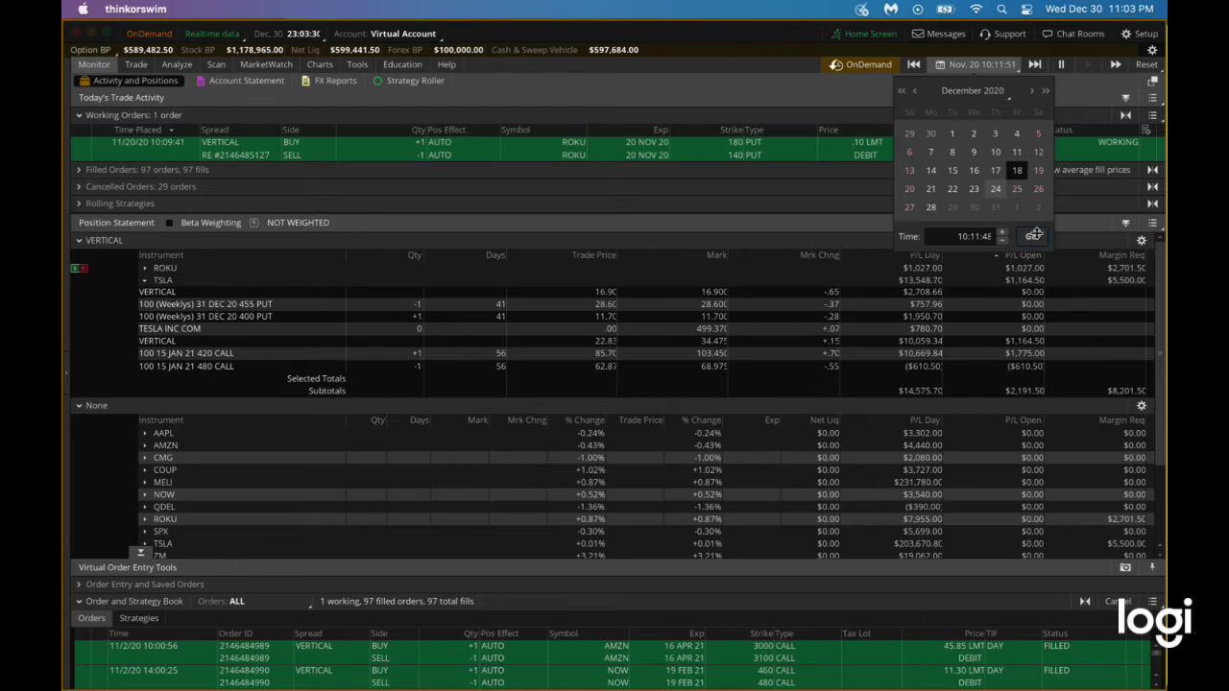
click(1034, 235)
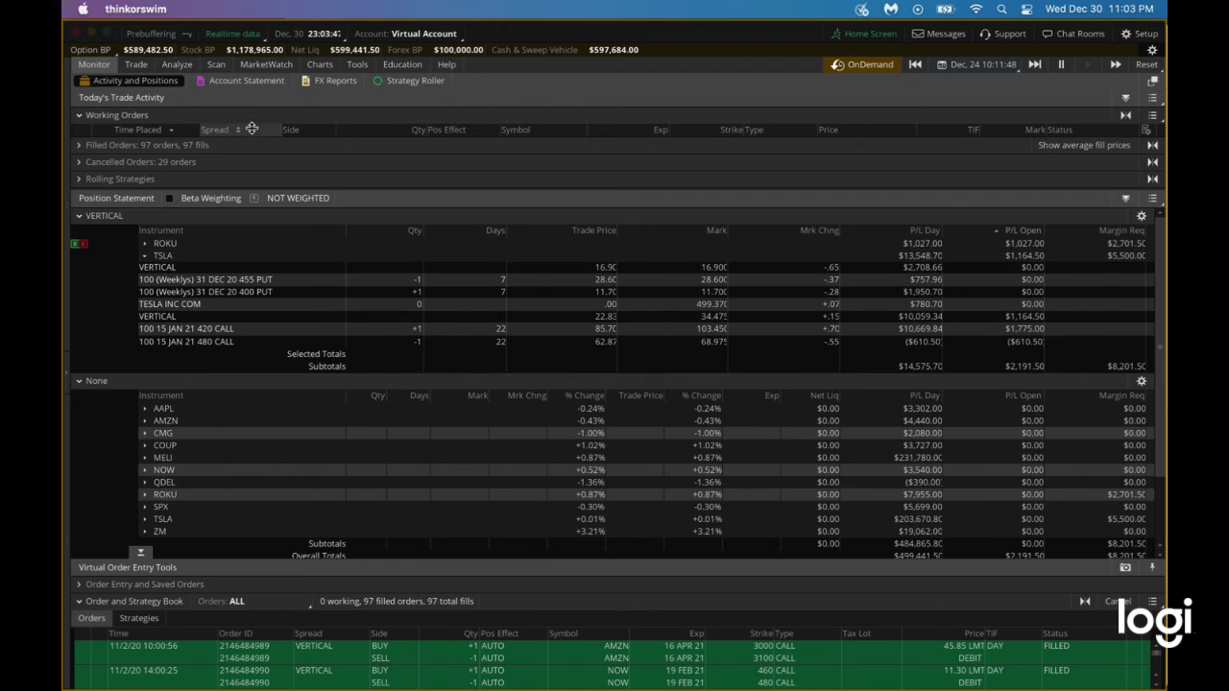
Examine the TSLA daily chart closer up over the recent months, with the chart area enlarged
click(321, 65)
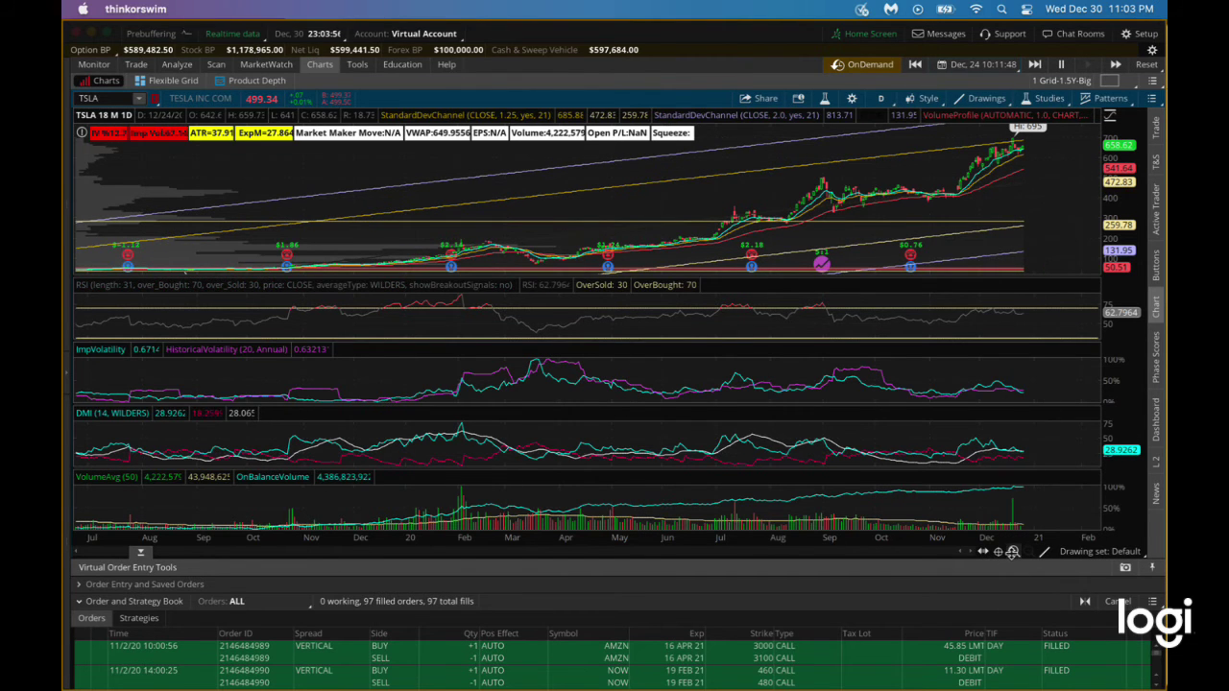
click(1012, 551)
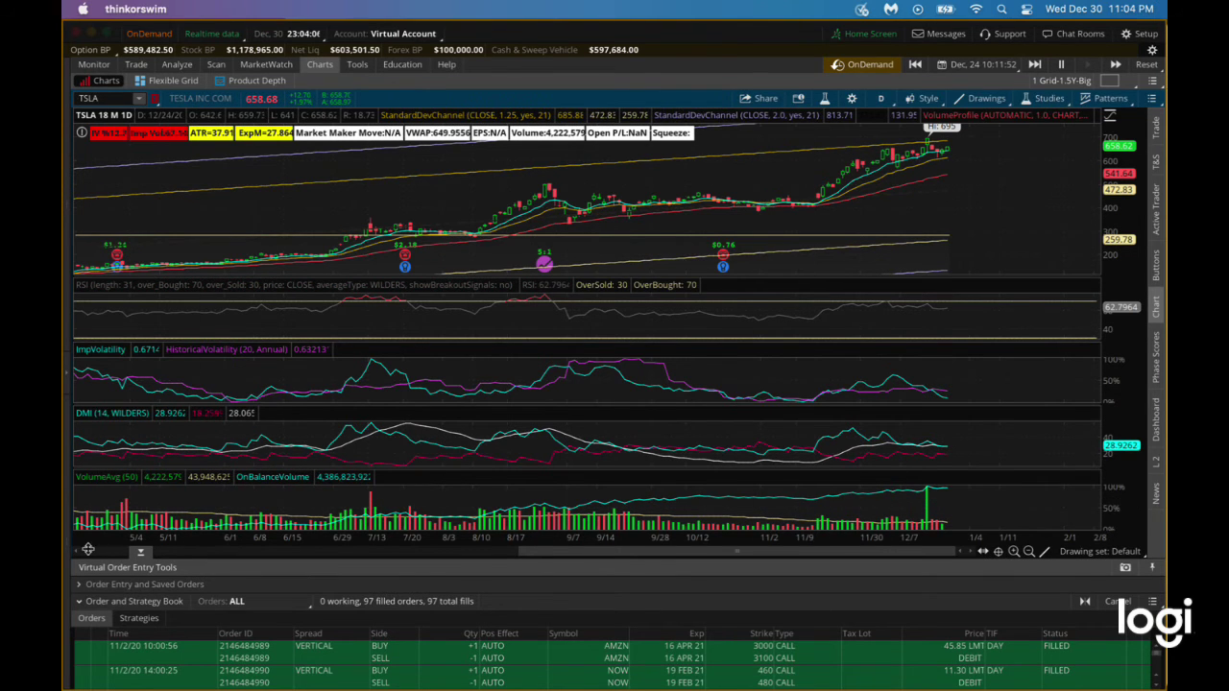
drag(88, 549, 84, 602)
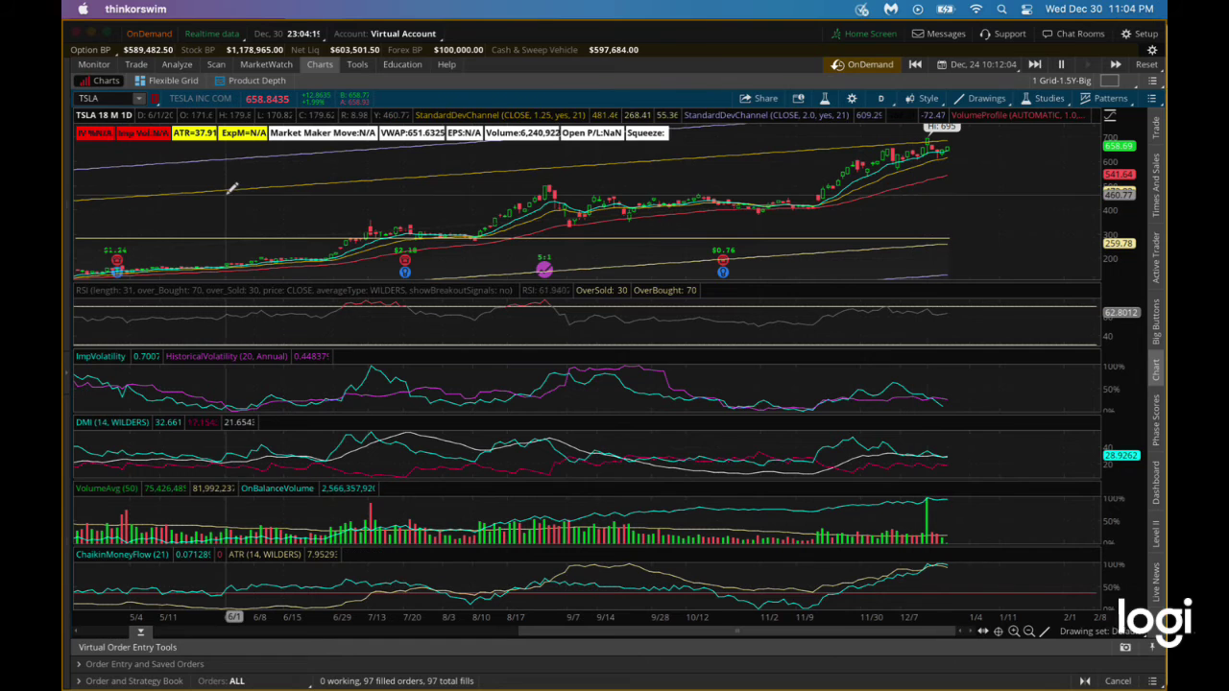
Create a closing buy order for the TSLA 31 DEC 20 455/400 put vertical at a .10 limit from the monitored positions and send it
click(96, 65)
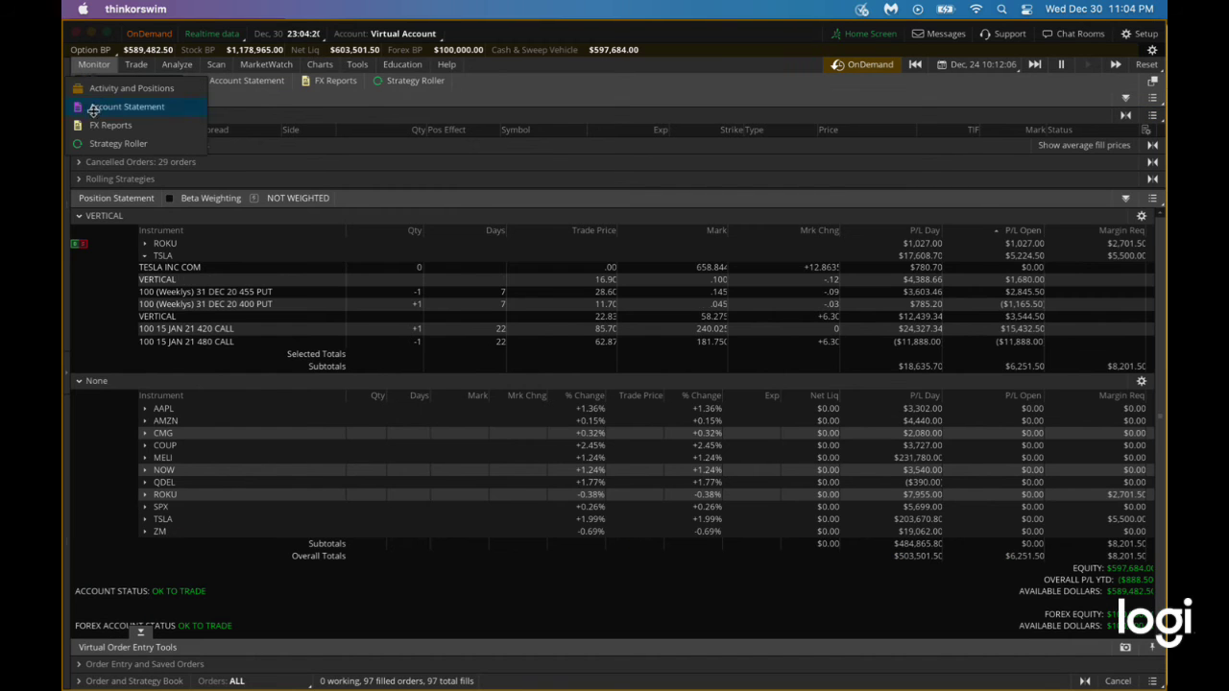
click(159, 283)
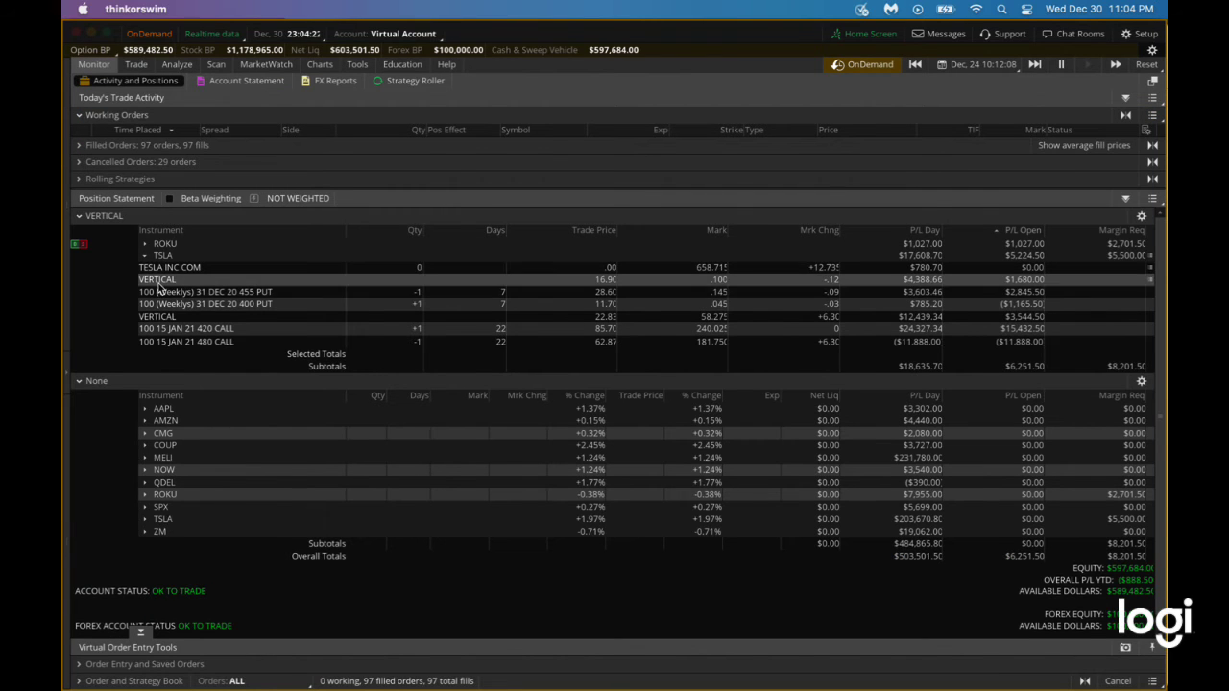
ctrl+click(160, 282)
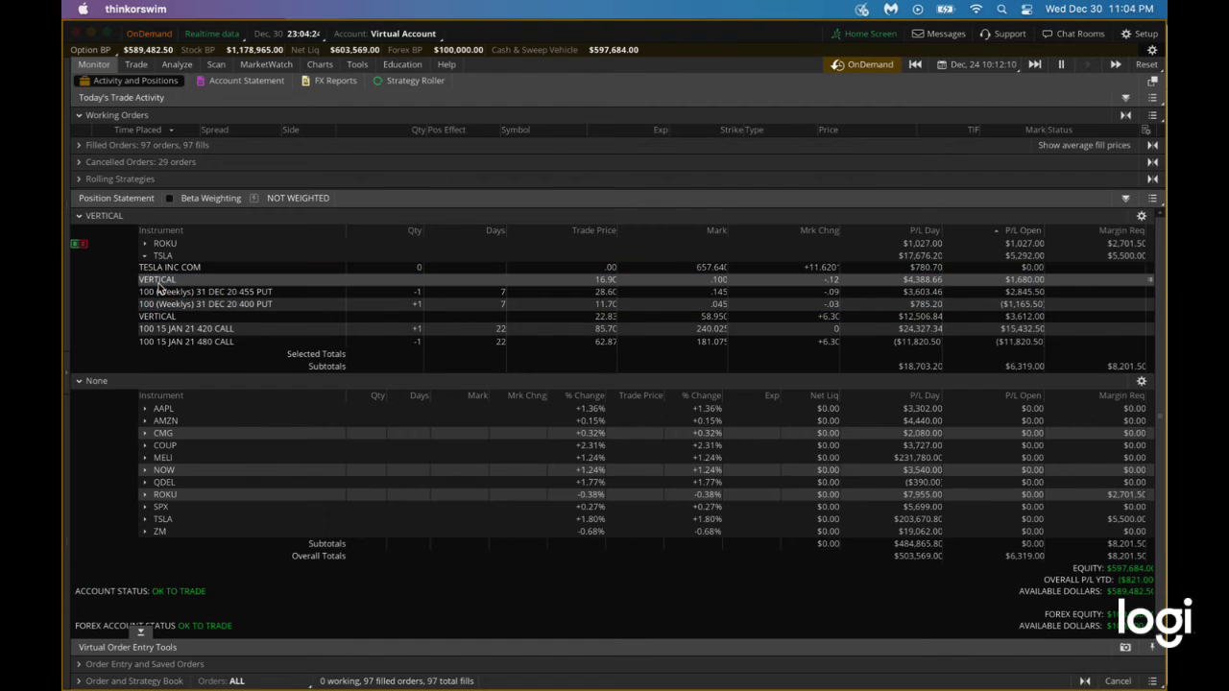
click(159, 286)
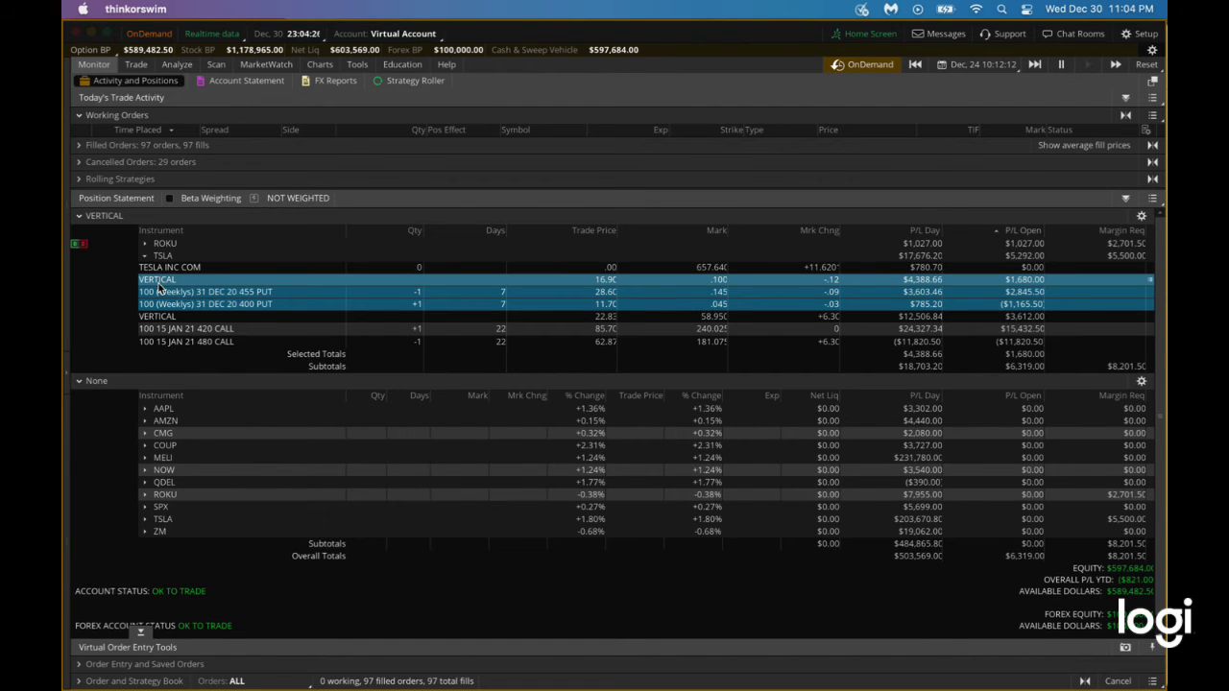
right_click(161, 292)
mouse_move(240, 298)
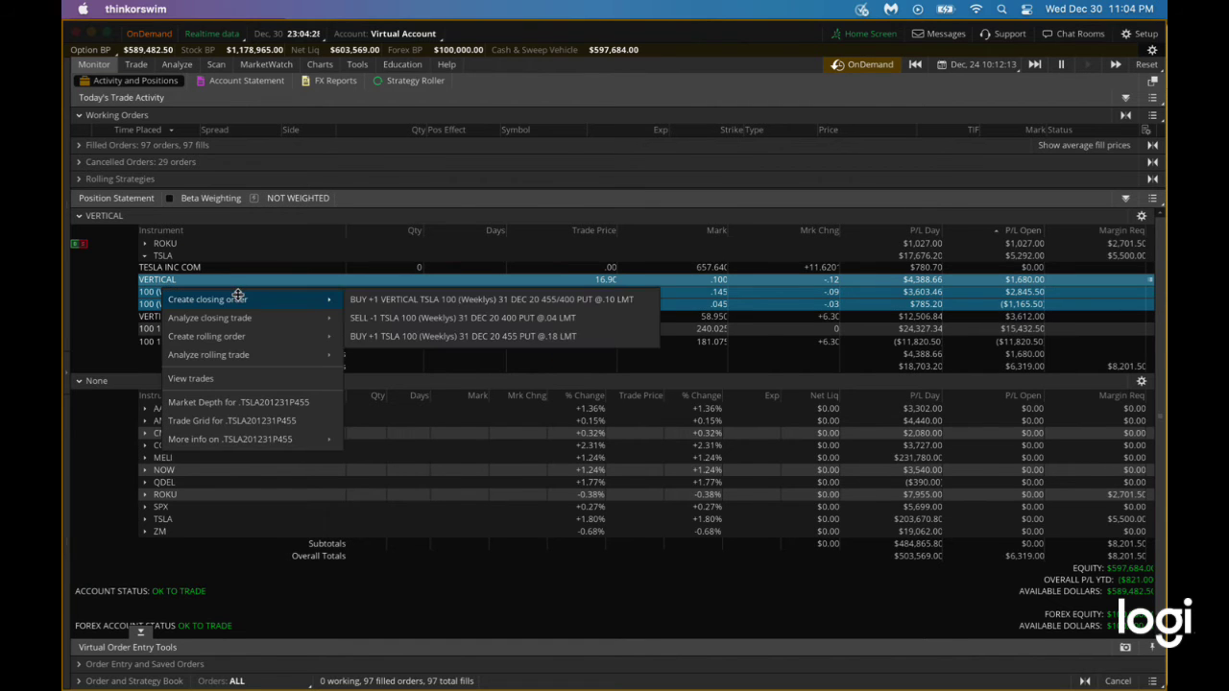
click(382, 300)
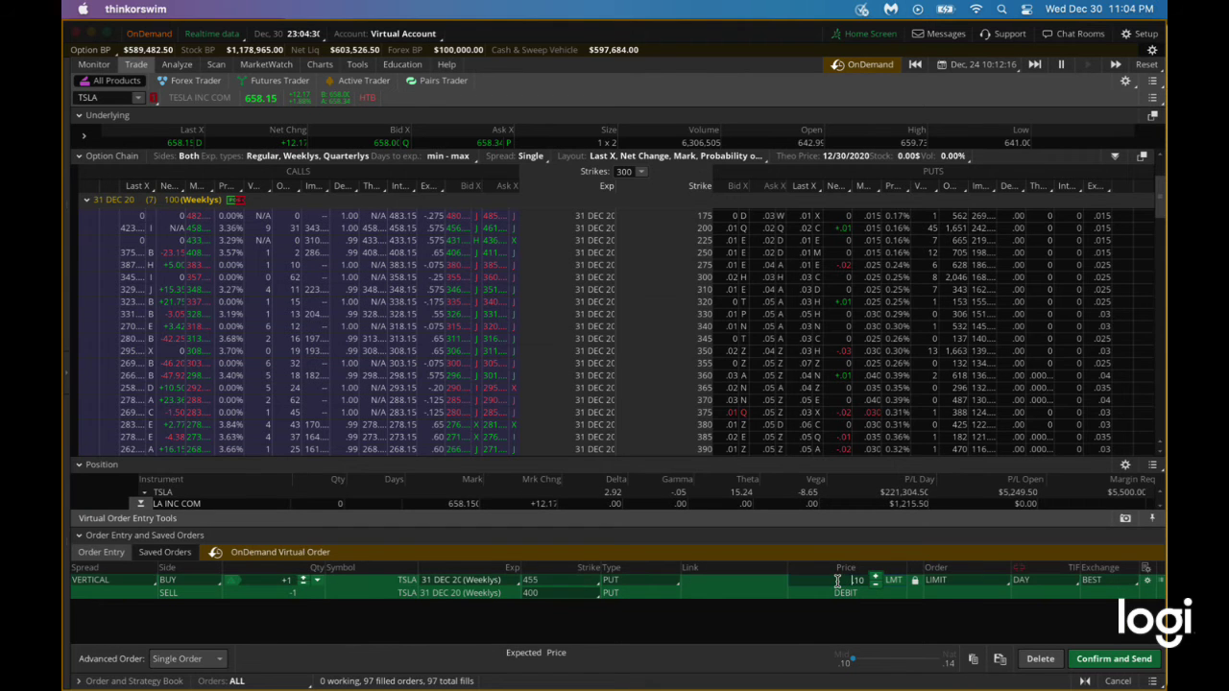
click(1106, 659)
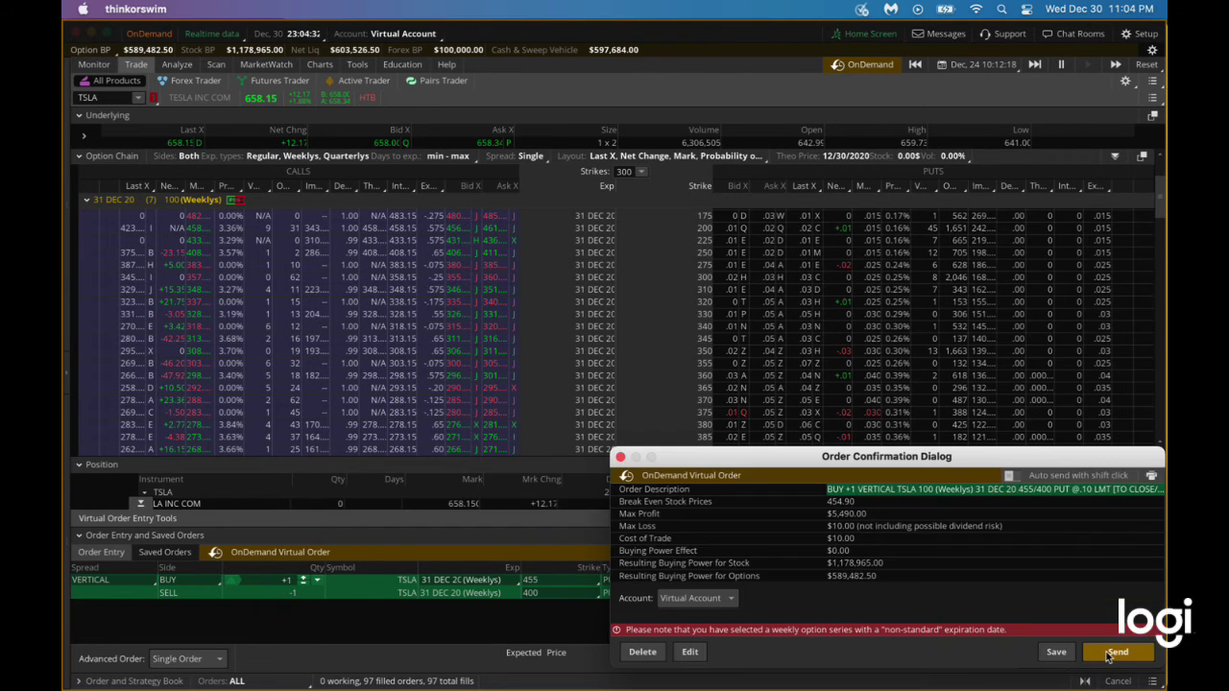
click(1114, 652)
Create a closing sell order for the TSLA 15 JAN 21 420/480 call vertical at a 58.95 limit credit and send it
click(91, 65)
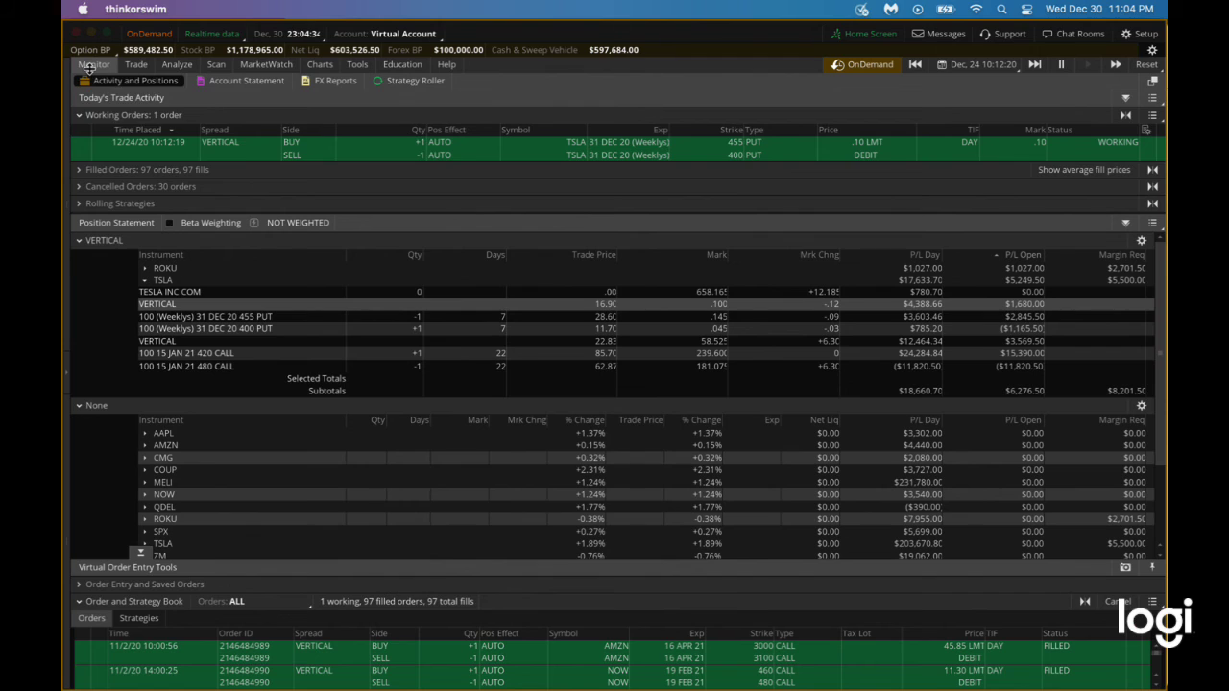
click(158, 345)
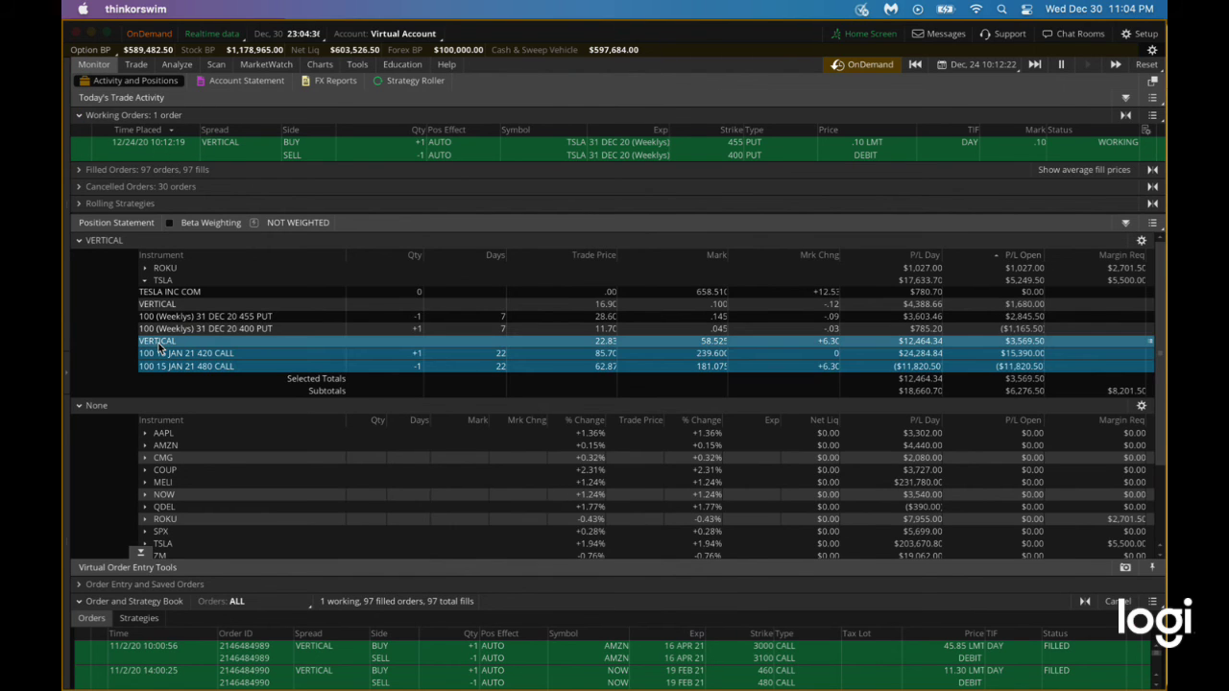
ctrl+click(160, 345)
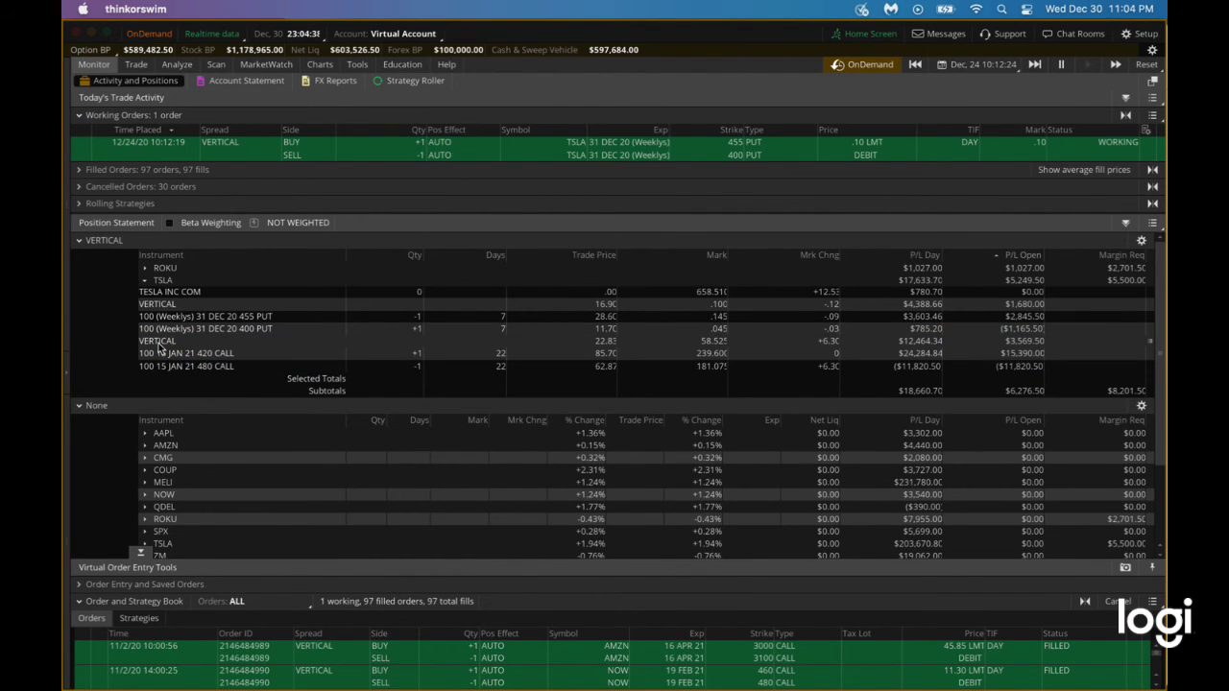
click(161, 345)
right_click(179, 355)
mouse_move(217, 363)
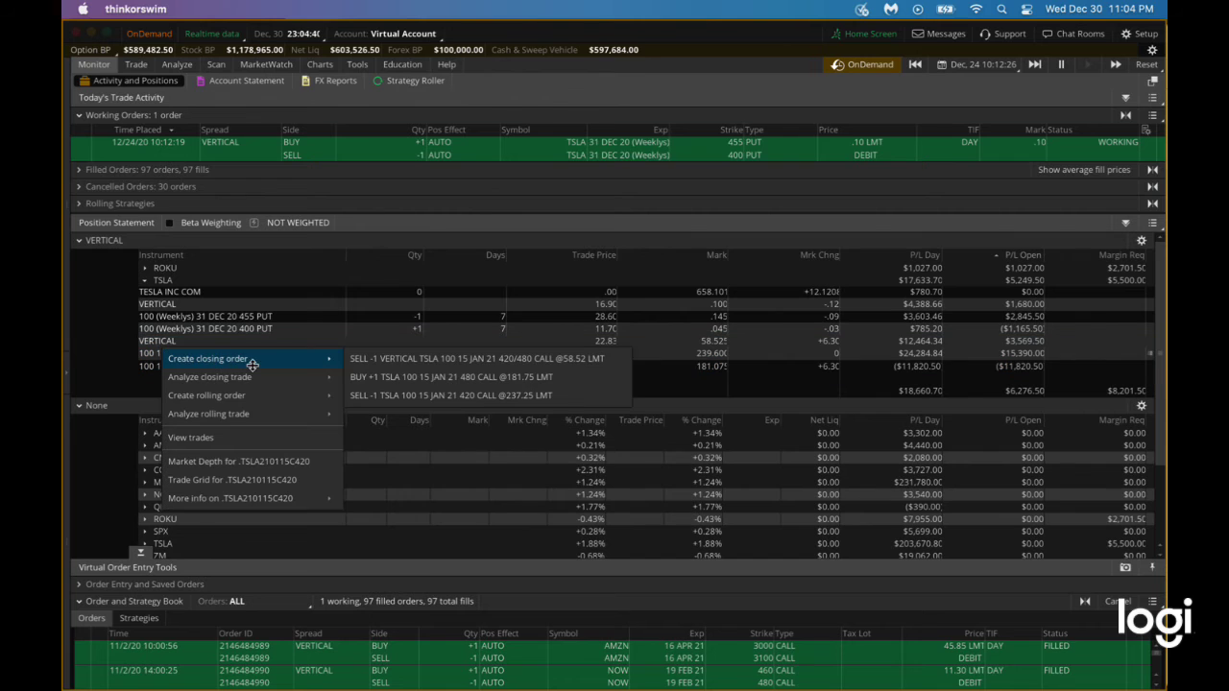
click(377, 363)
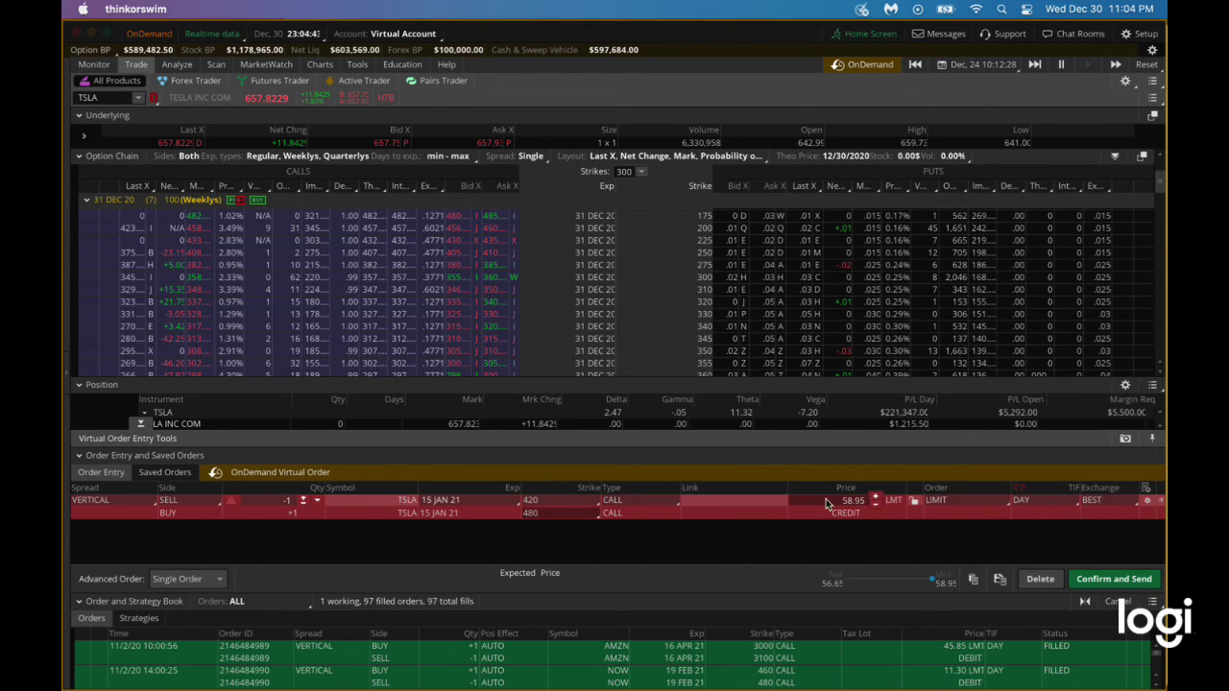
click(1109, 580)
click(1112, 574)
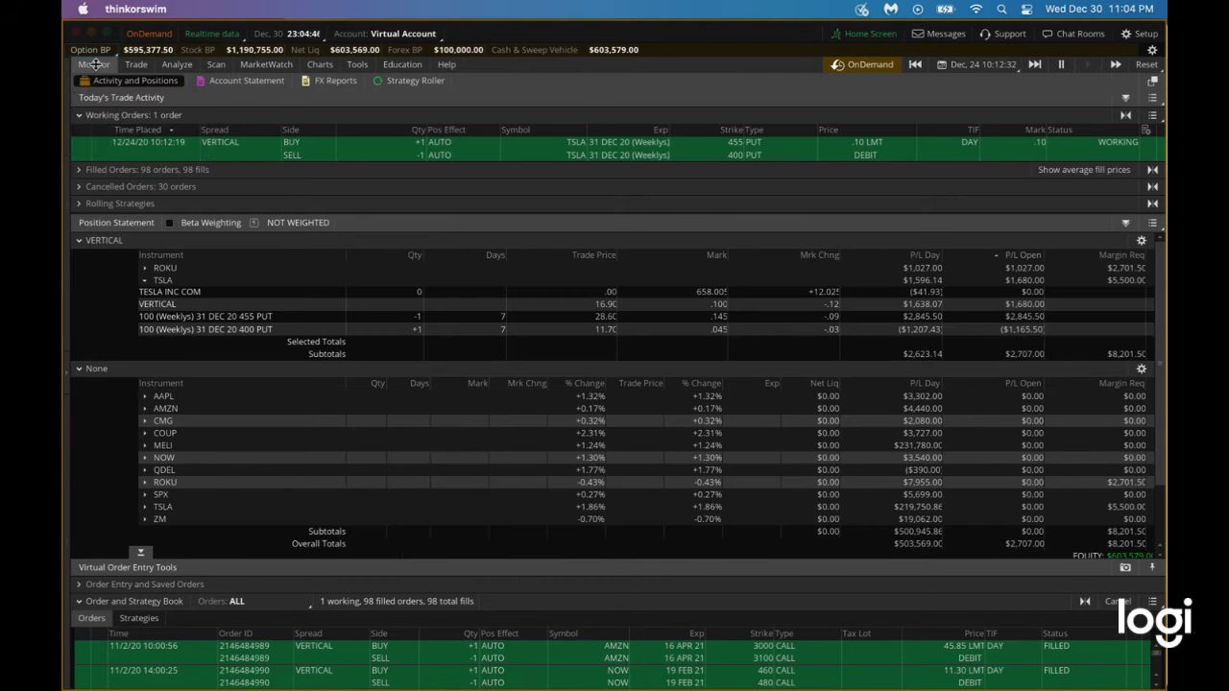
Replace the working TSLA 31 DEC 20 455/400 put vertical buy order with a .15 limit, send it, and return to the monitored positions
click(94, 64)
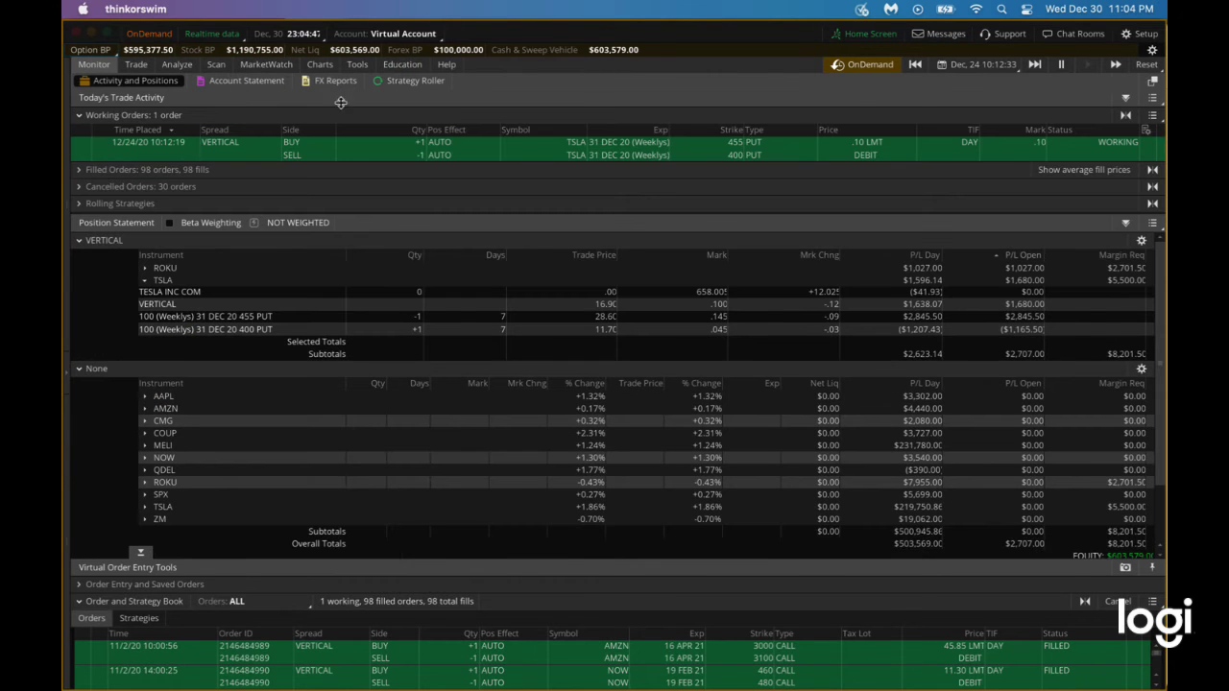
right_click(706, 146)
click(731, 175)
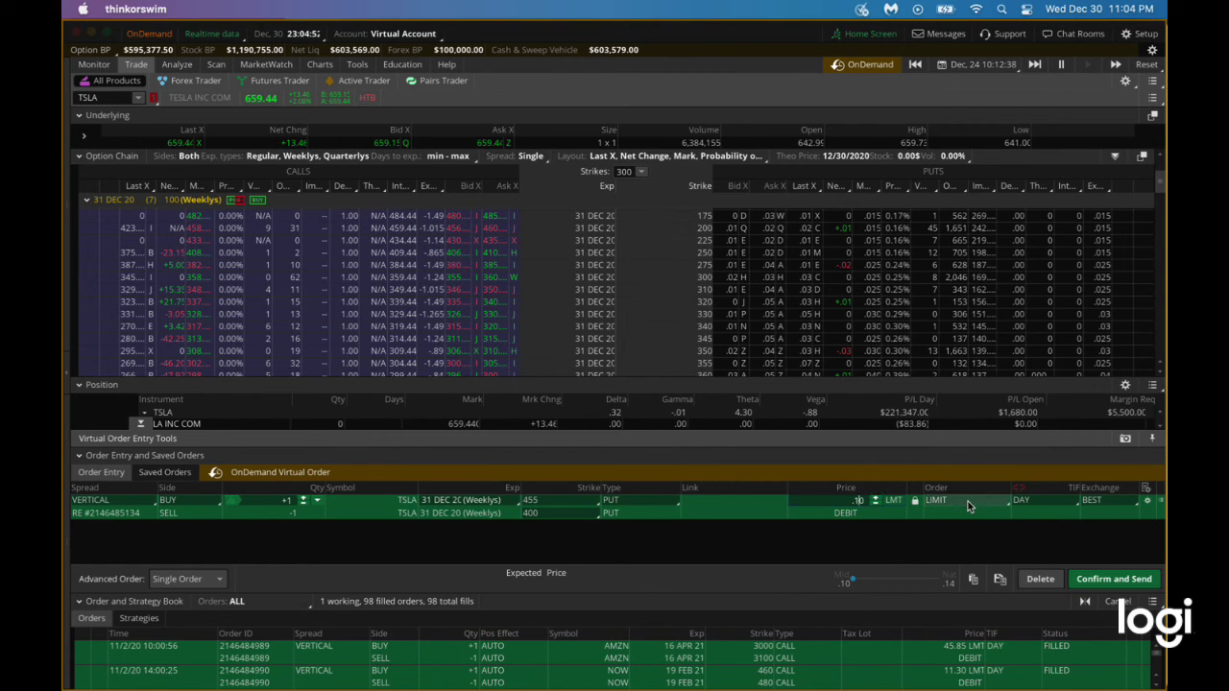
key(BackSpace)
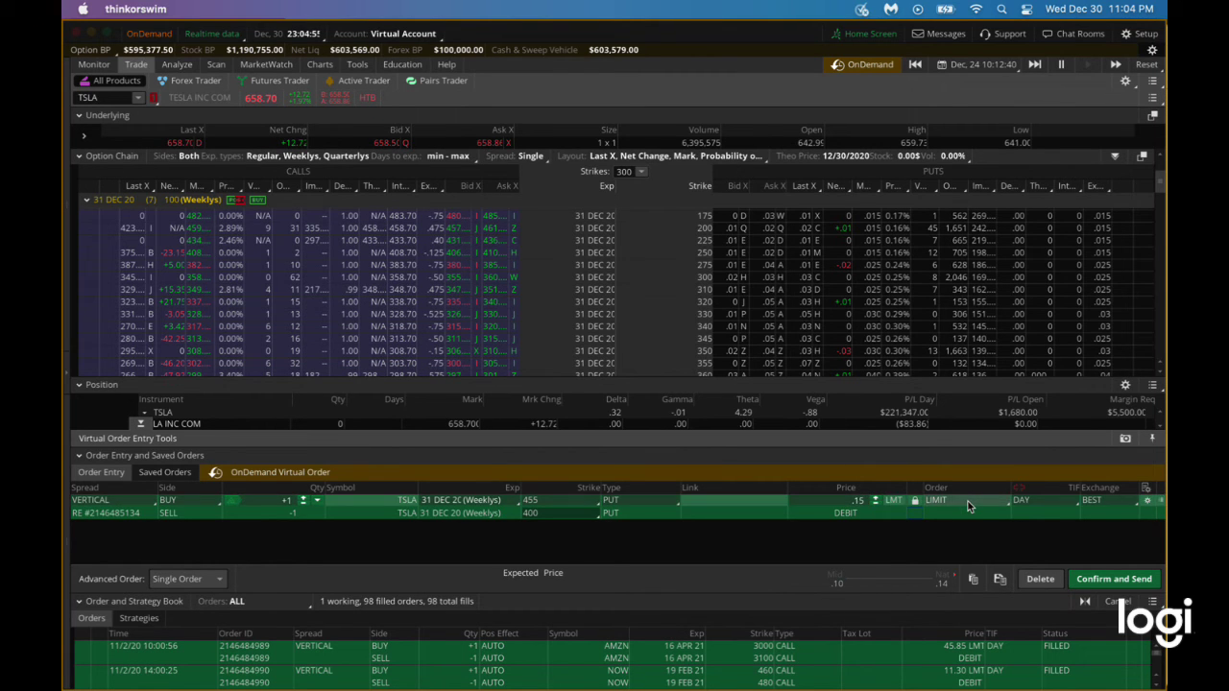
click(1096, 579)
click(1095, 579)
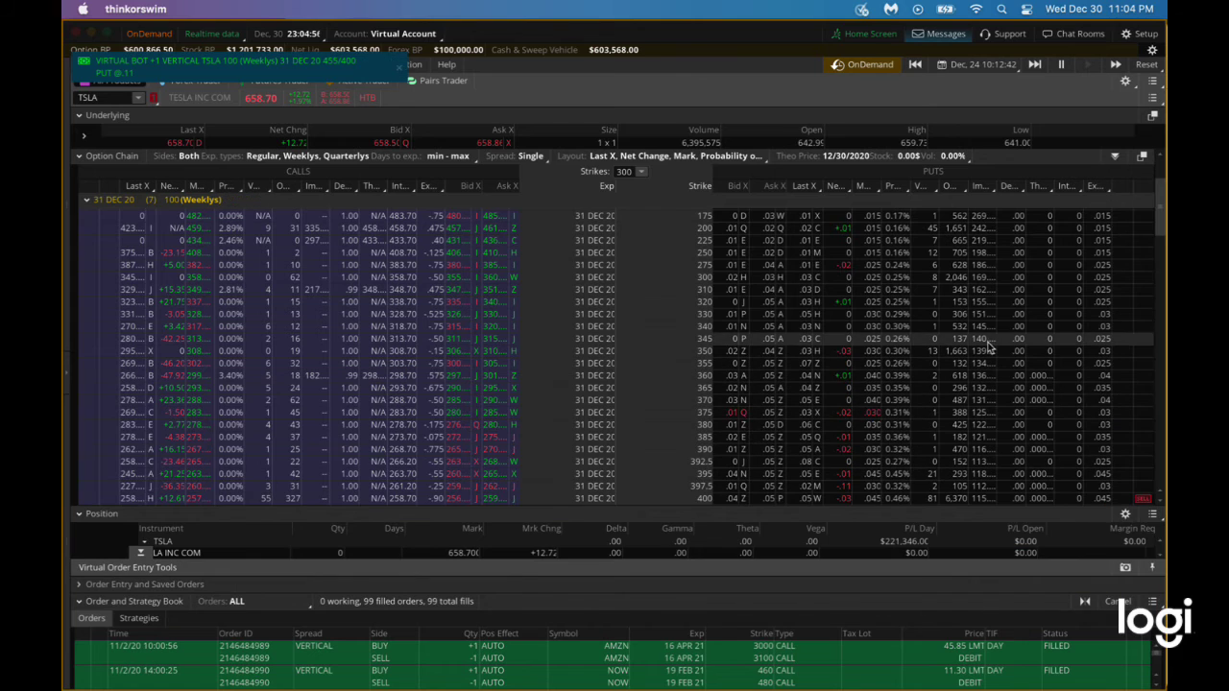
click(94, 65)
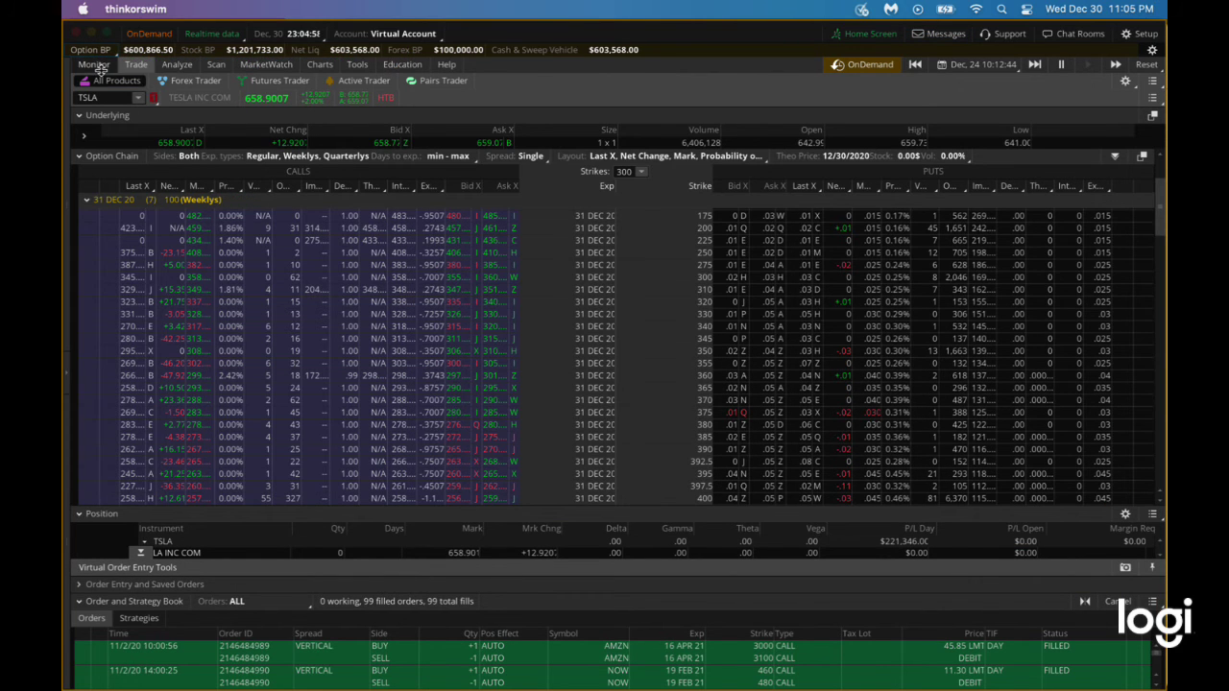